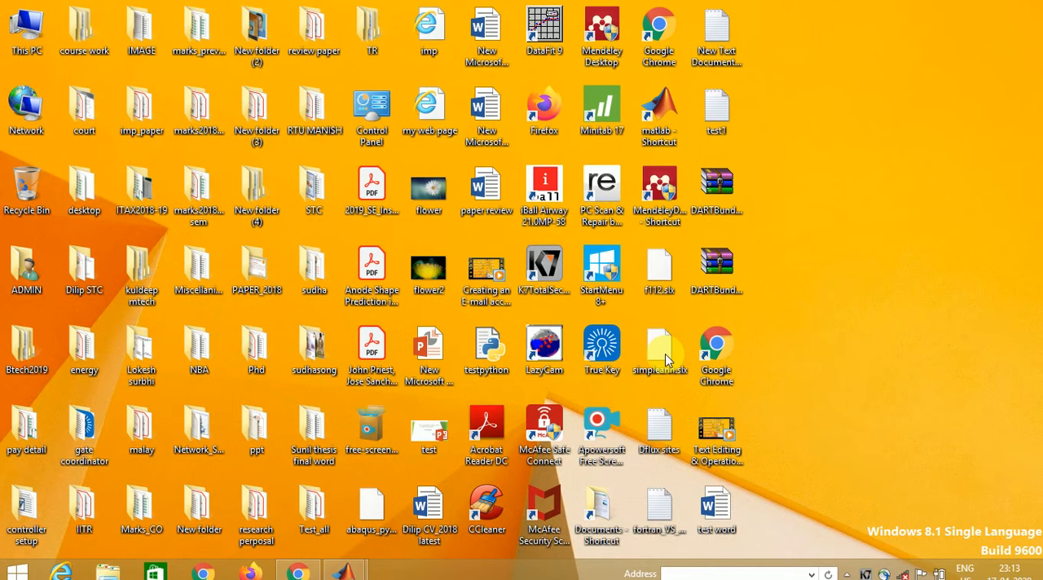
# - Open the "test word" document from the desktop, dismiss the Office activation notice, and briefly view its file information
pyautogui.click(715, 509)
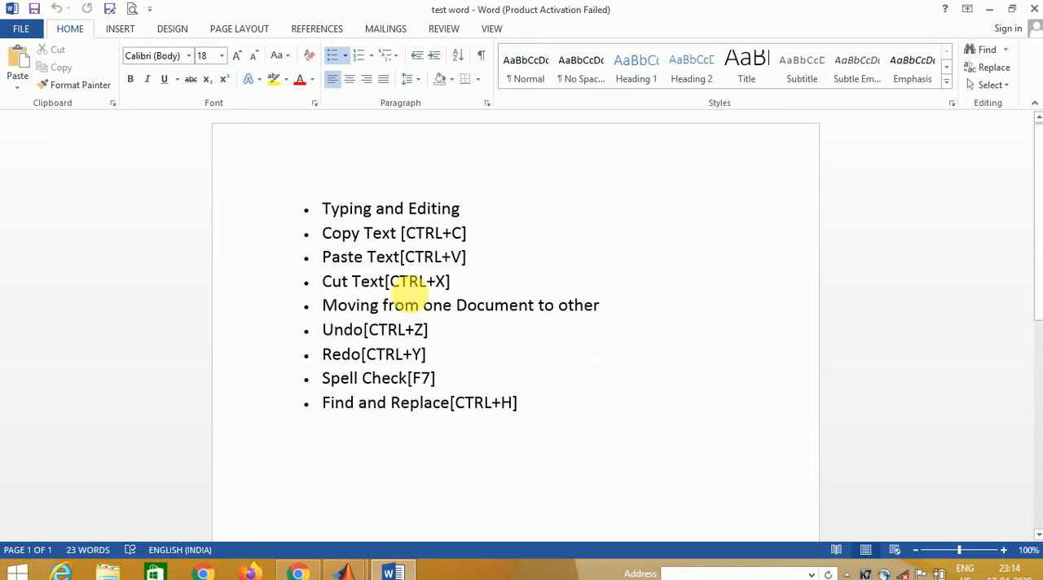
pyautogui.click(543, 408)
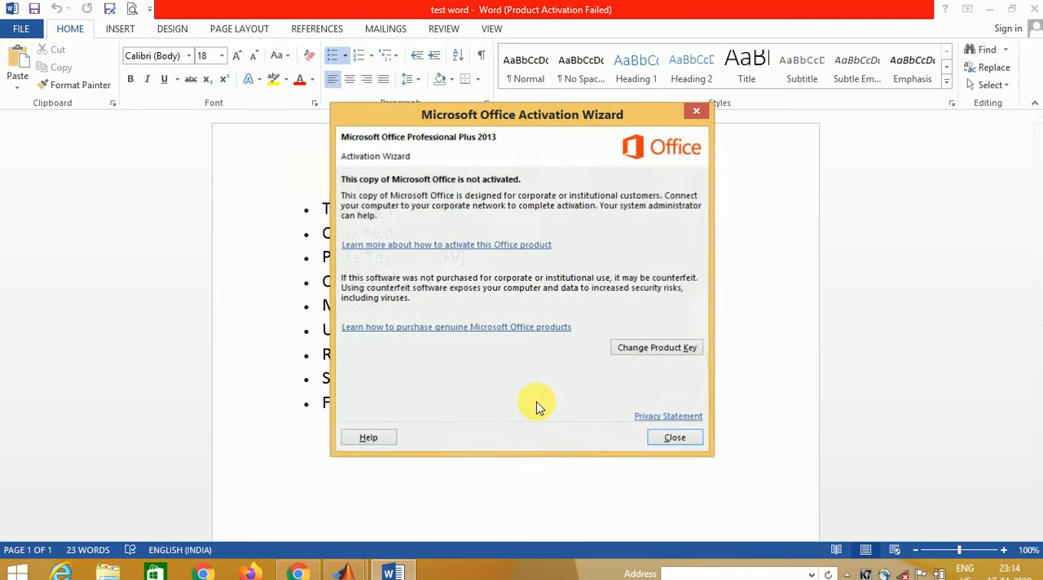
pyautogui.click(675, 438)
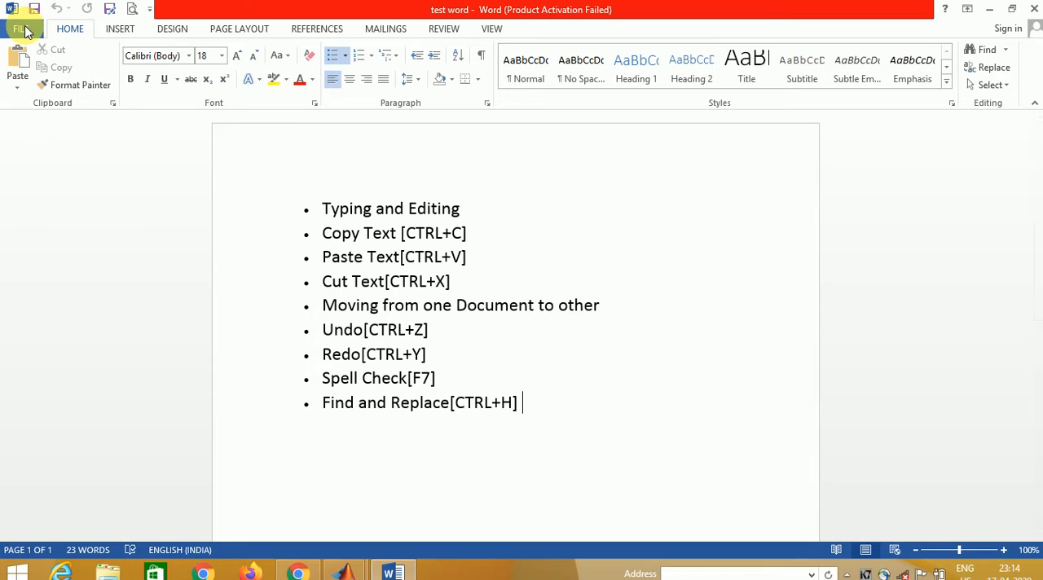
pyautogui.click(25, 31)
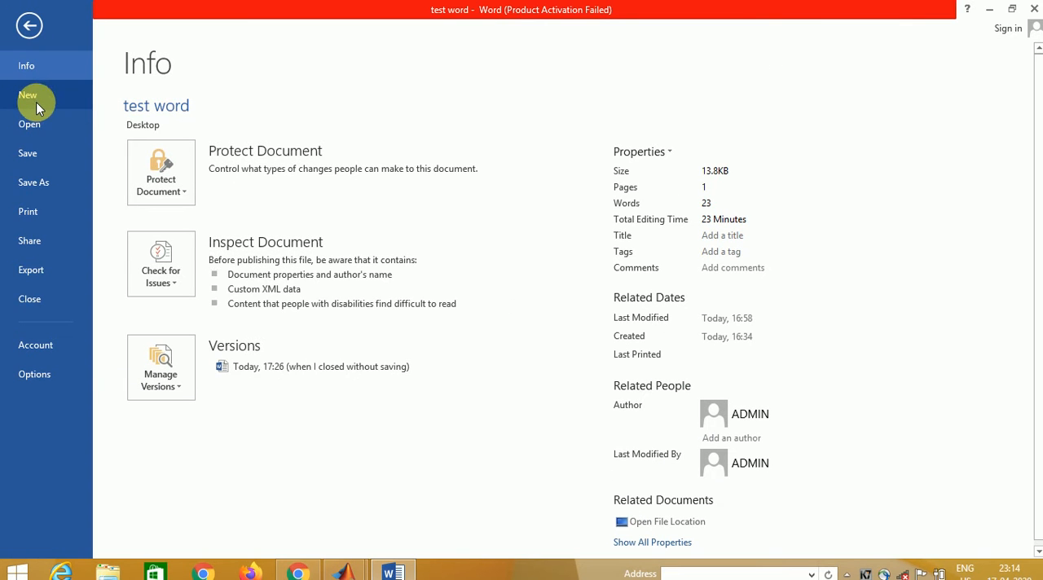
pyautogui.click(28, 27)
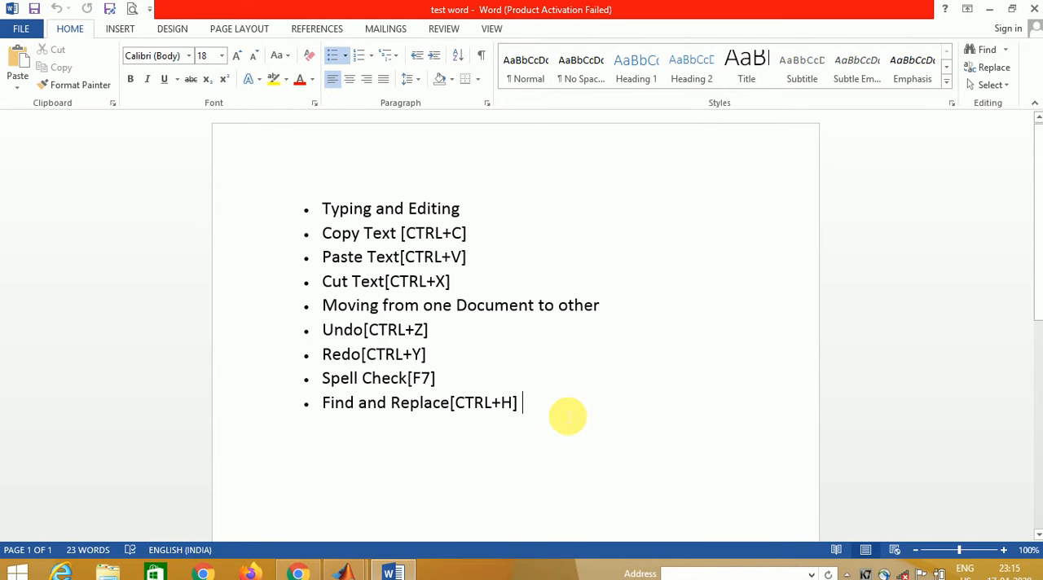
# - End the bulleted list after "Find and Replace[CTRL+H]" and add blank lines below it
pyautogui.press('Return')
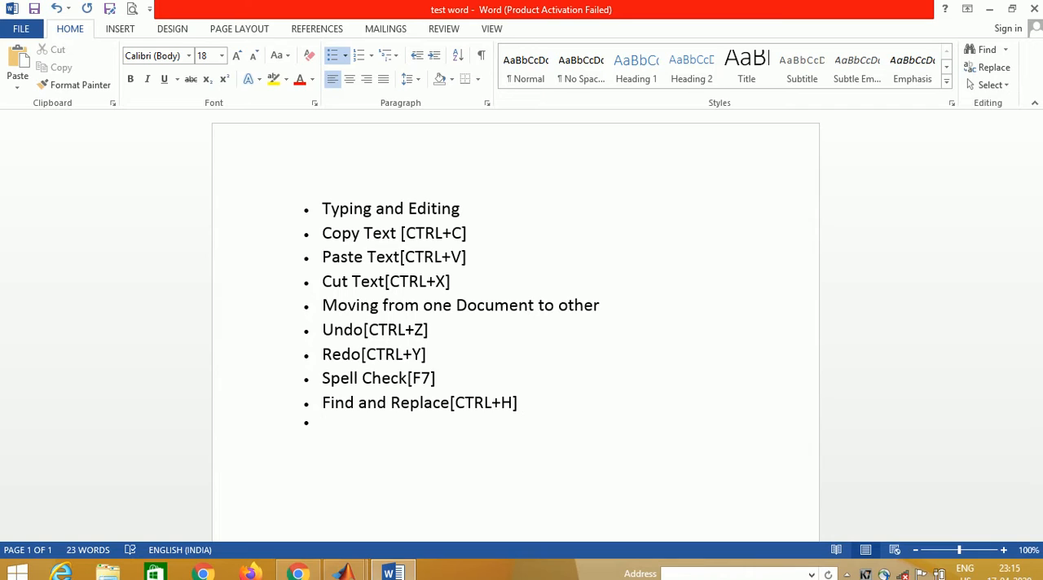
pyautogui.press('BackSpace')
pyautogui.press('Return')
pyautogui.press('Return')
# - Create a new blank document, switch to the "test word" document, and return to the blank one
pyautogui.hotkey('ctrl', 'n')
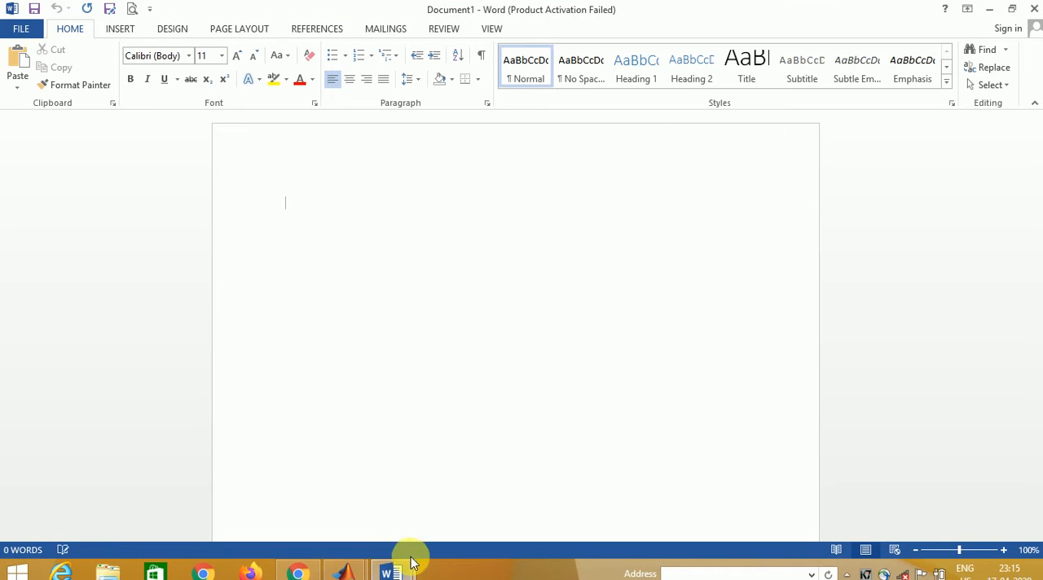
pyautogui.moveTo(405, 574)
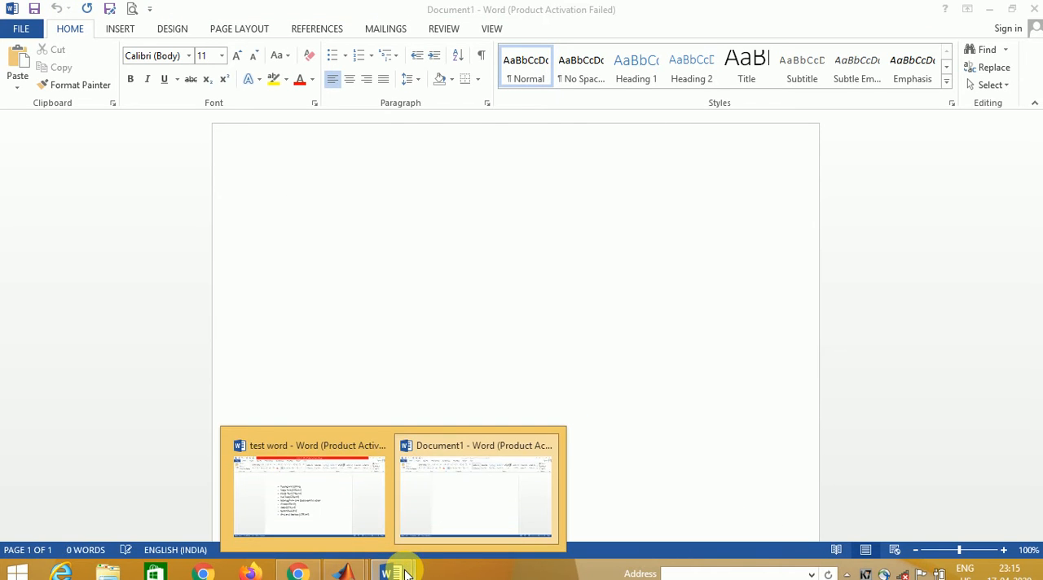
pyautogui.click(297, 497)
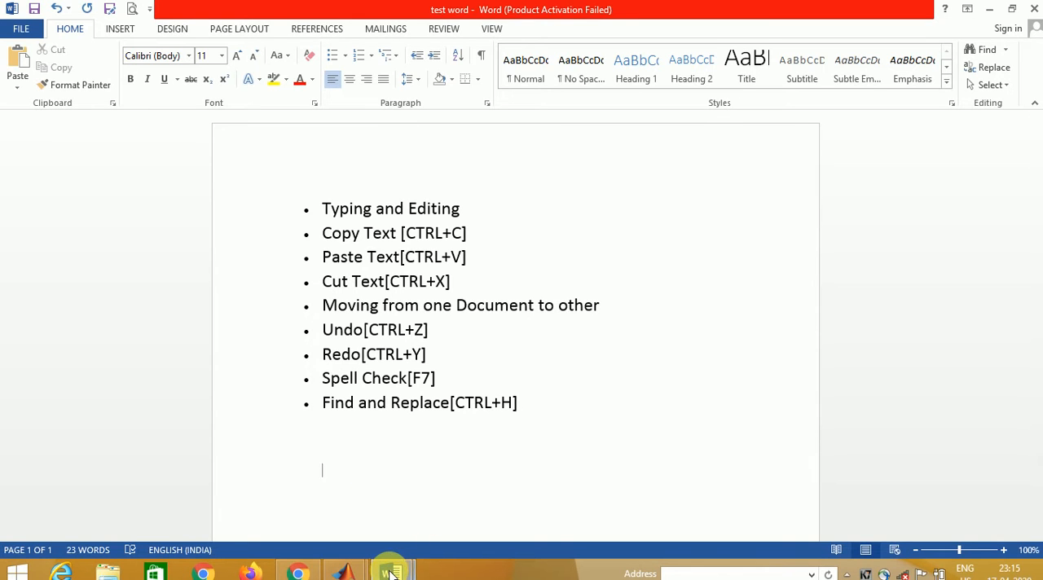
pyautogui.moveTo(391, 570)
pyautogui.click(446, 526)
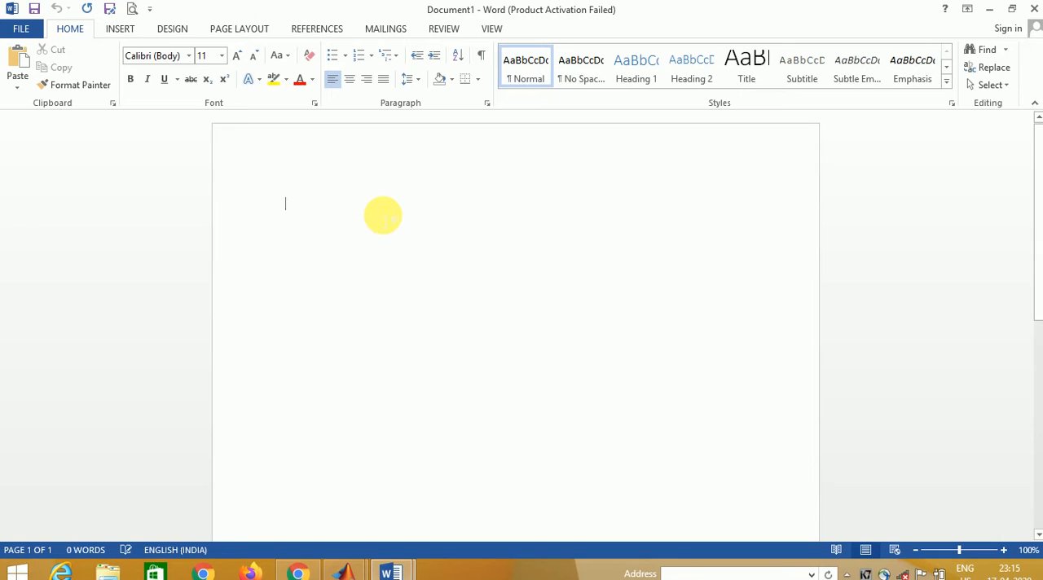
pyautogui.write('=')
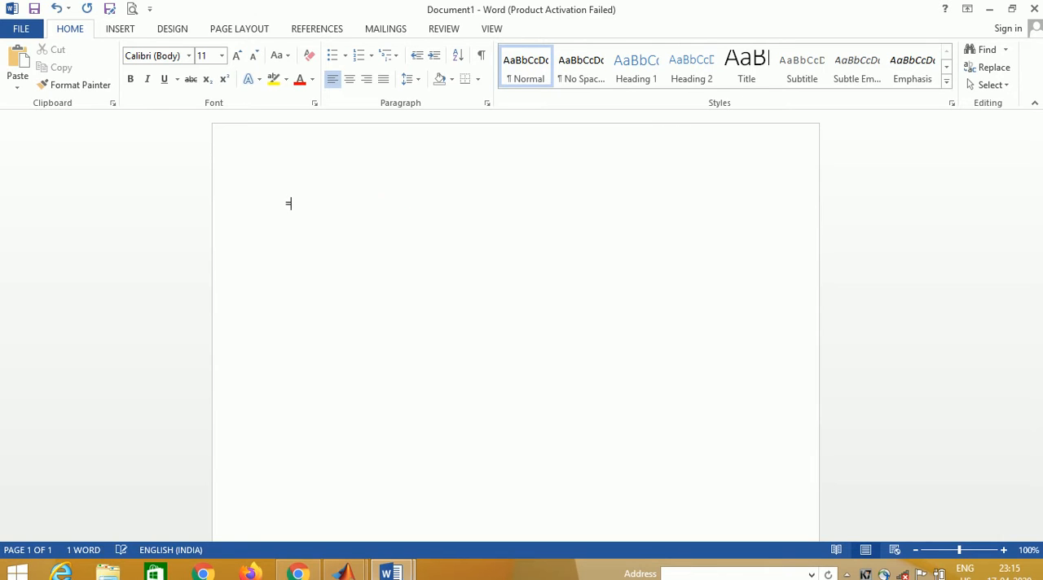
pyautogui.write('rand')
pyautogui.press('BackSpace')
pyautogui.press('BackSpace')
pyautogui.press('BackSpace')
pyautogui.press('BackSpace')
pyautogui.press('BackSpace')
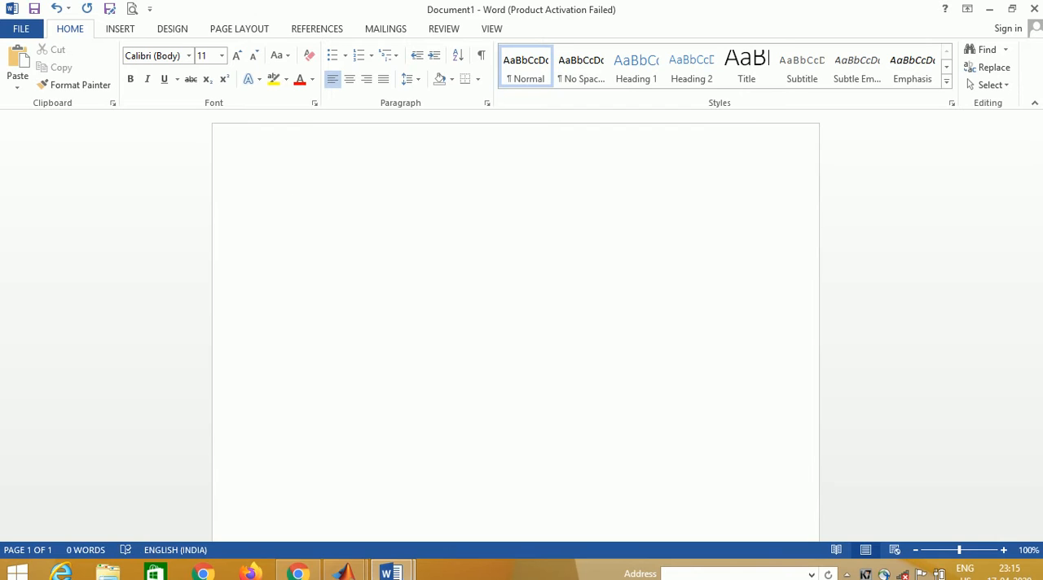
# - Enter the text "Video audio" in the blank document and start a new paragraph
pyautogui.write('vid')
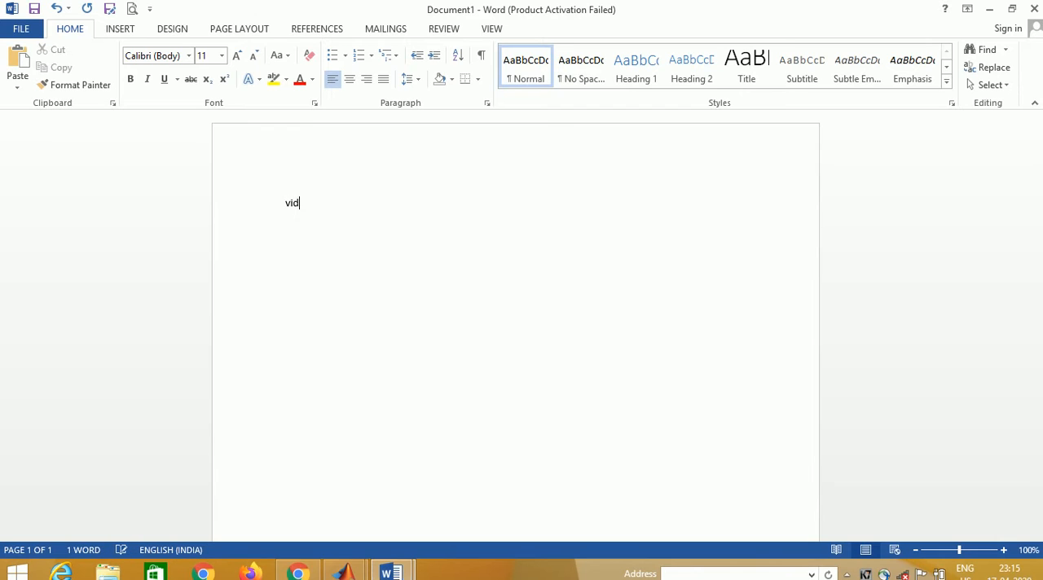
pyautogui.write('eo audio')
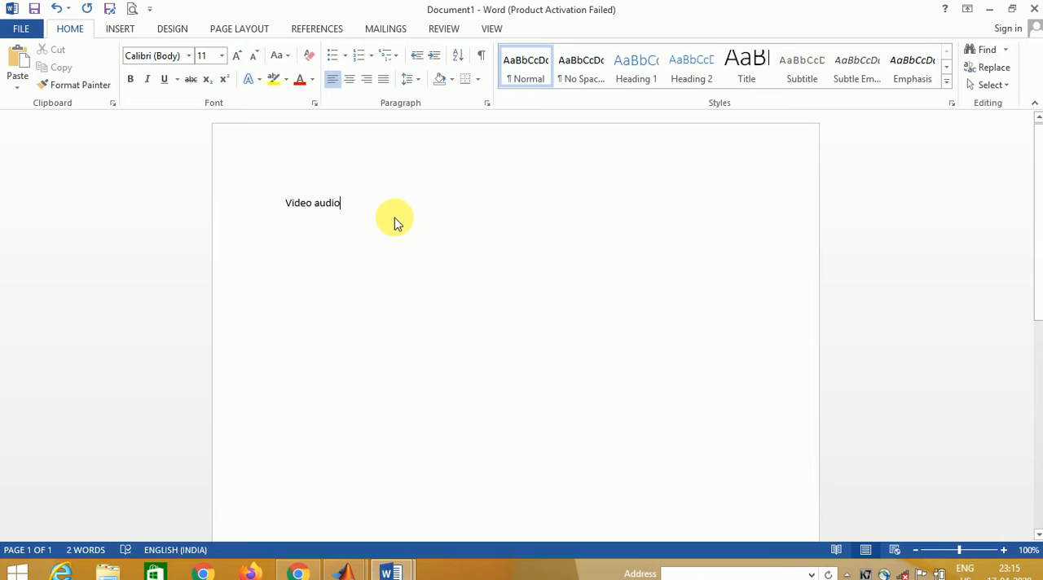
pyautogui.press('Return')
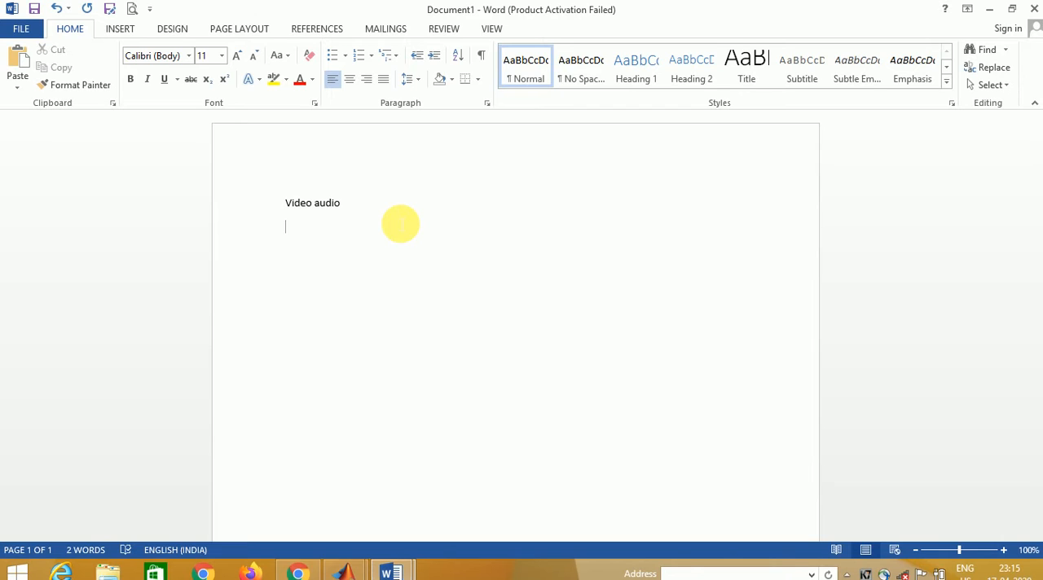
# - Erase the new paragraph and all of the "Video audio" text
pyautogui.press('BackSpace')
pyautogui.press('BackSpace')
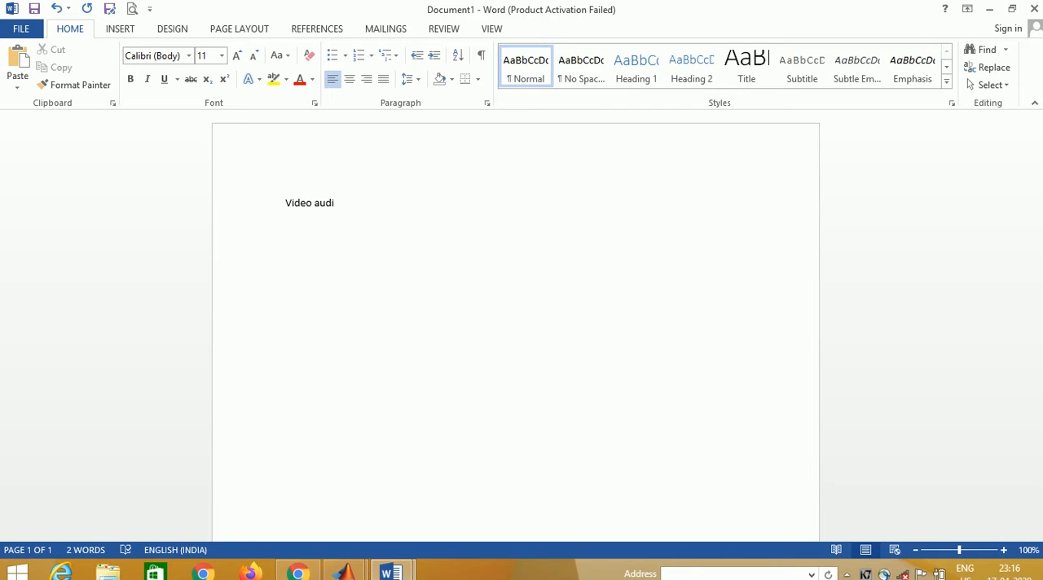
pyautogui.press('BackSpace')
pyautogui.press('BackSpace')
pyautogui.press('BackSpace')
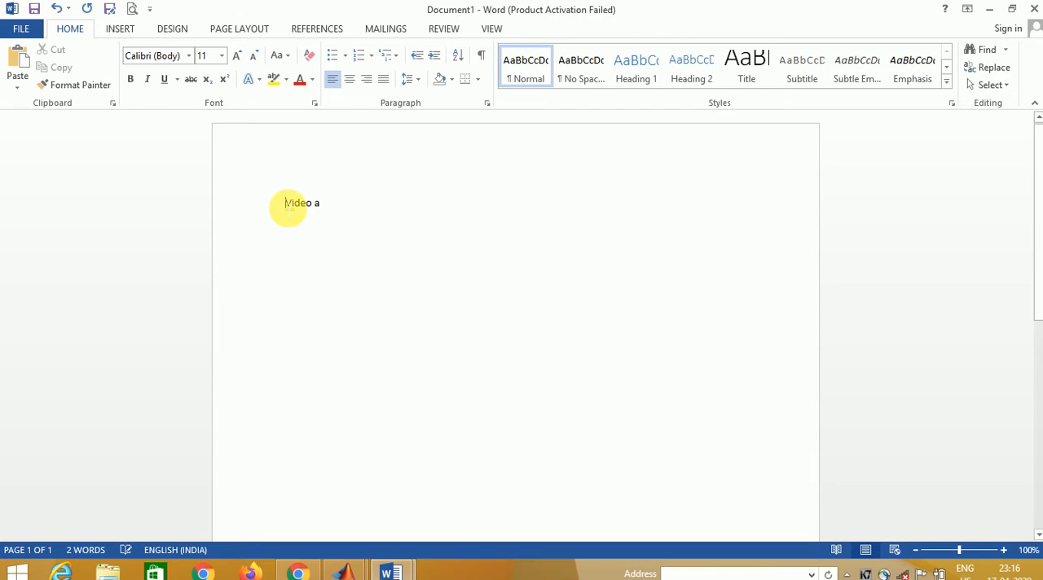
pyautogui.press('BackSpace')
pyautogui.press('BackSpace')
pyautogui.press('BackSpace')
pyautogui.press('BackSpace')
pyautogui.press('BackSpace')
pyautogui.press('BackSpace')
pyautogui.press('BackSpace')
# - Generate two paragraphs of sample text with the formula =rand(2,2)
pyautogui.write('=')
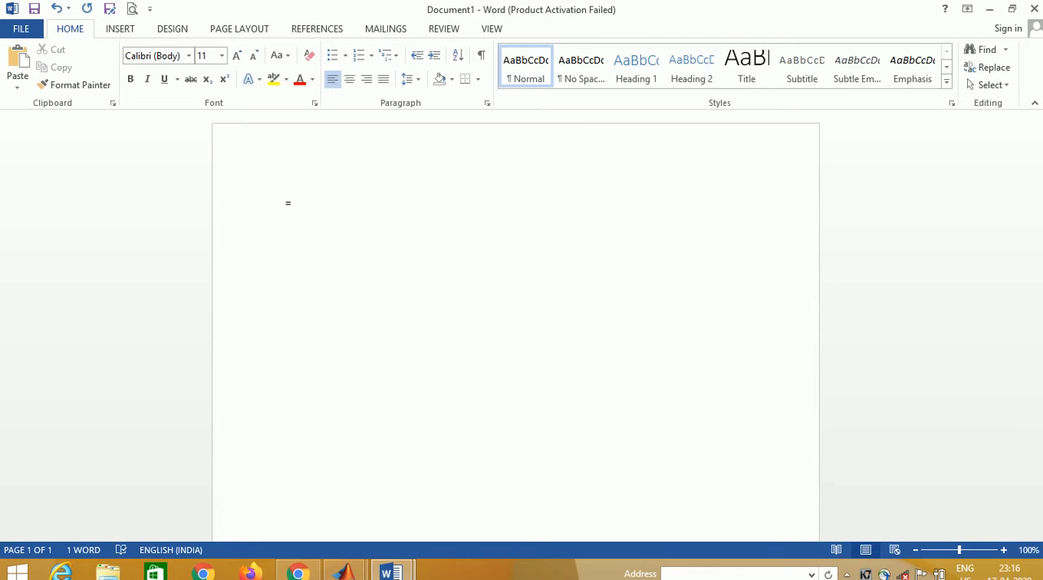
pyautogui.write('rand(2,2)')
pyautogui.press('Return')
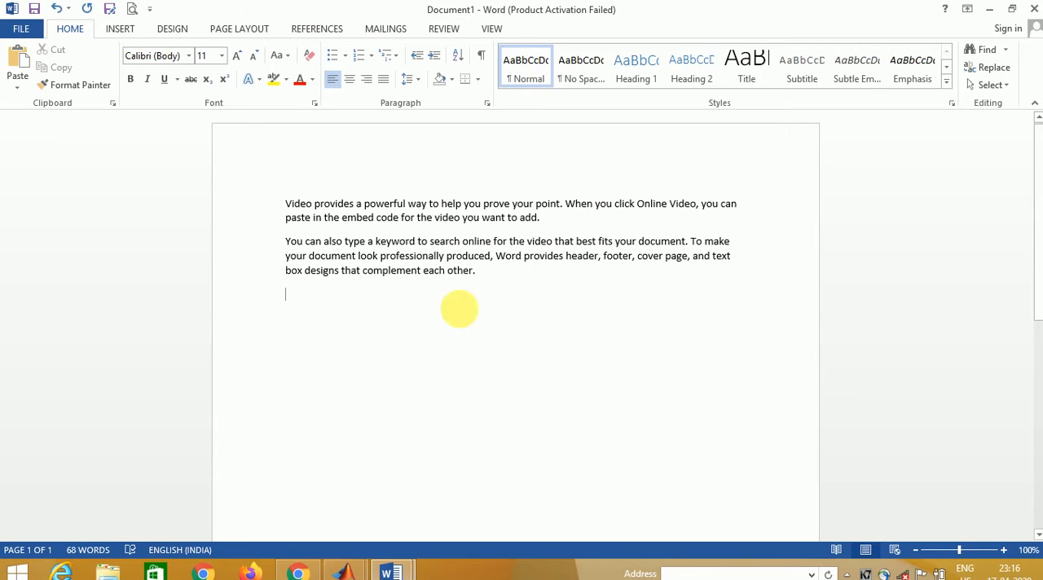
# - Delete the words "each other." from the end of the second paragraph
pyautogui.click(478, 271)
pyautogui.press('BackSpace')
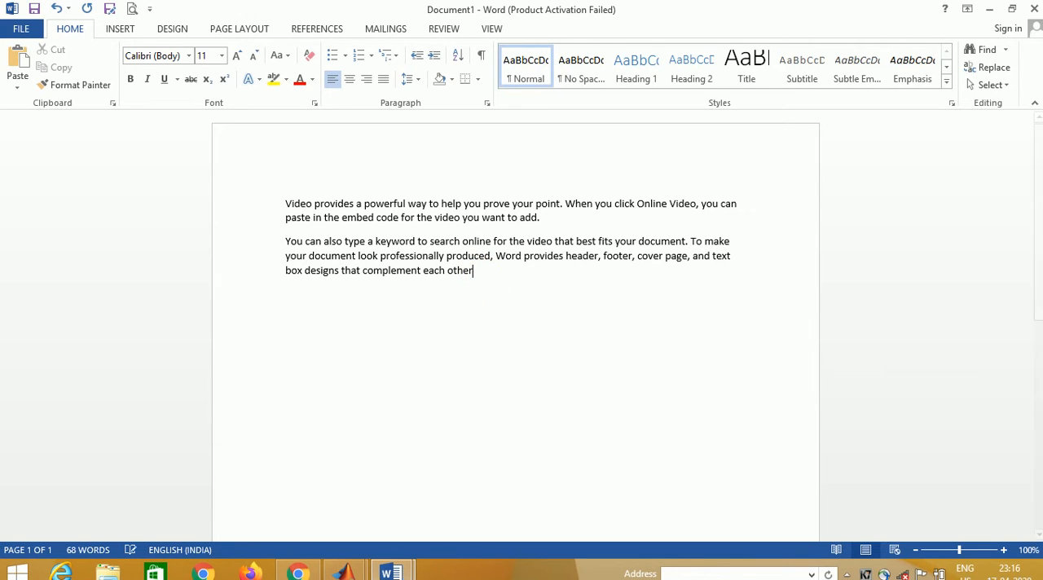
pyautogui.press('BackSpace')
pyautogui.press('BackSpace')
pyautogui.press('BackSpace')
pyautogui.press('BackSpace')
pyautogui.press('BackSpace')
pyautogui.press('BackSpace')
pyautogui.press('BackSpace')
pyautogui.press('BackSpace')
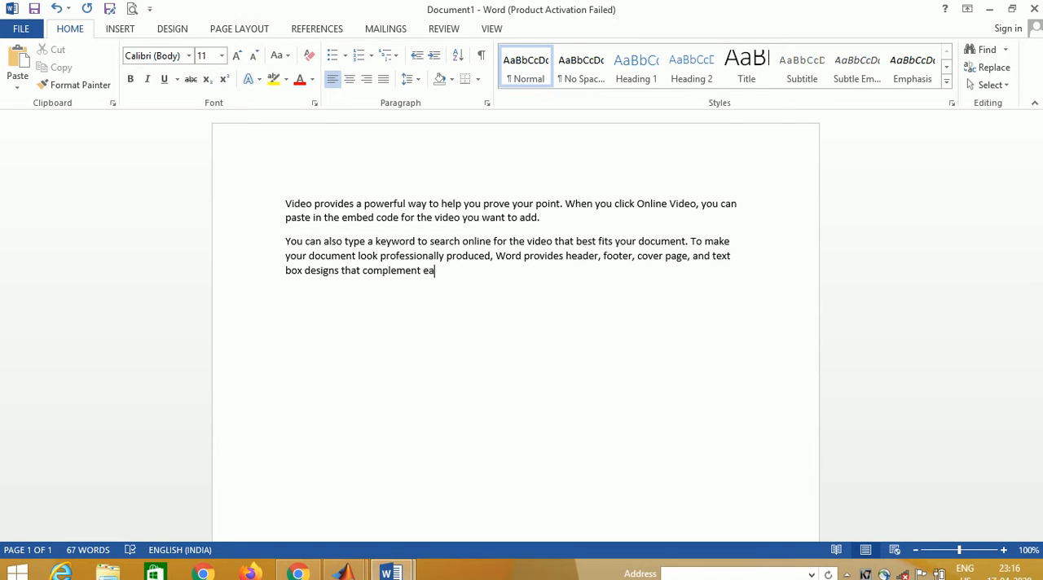
pyautogui.press('BackSpace')
pyautogui.press('BackSpace')
pyautogui.press('BackSpace')
# - Delete the characters "box desig" at the start of the second paragraph's last line
pyautogui.click(288, 275)
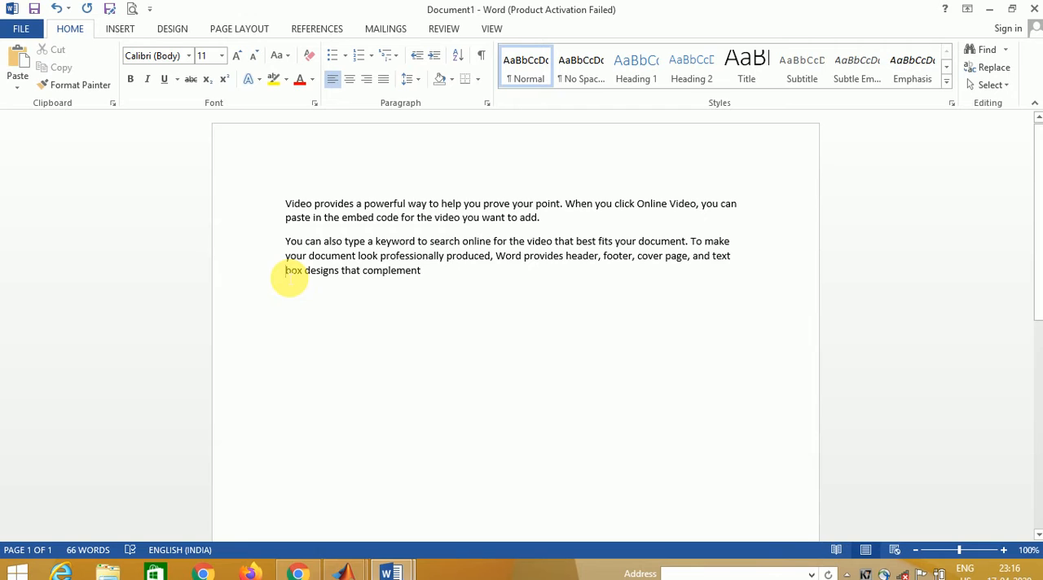
pyautogui.press('Delete')
pyautogui.press('Delete')
pyautogui.press('Delete')
pyautogui.press('Delete')
pyautogui.press('Delete')
pyautogui.press('Delete')
pyautogui.press('Delete')
pyautogui.press('Delete')
pyautogui.press('Delete')
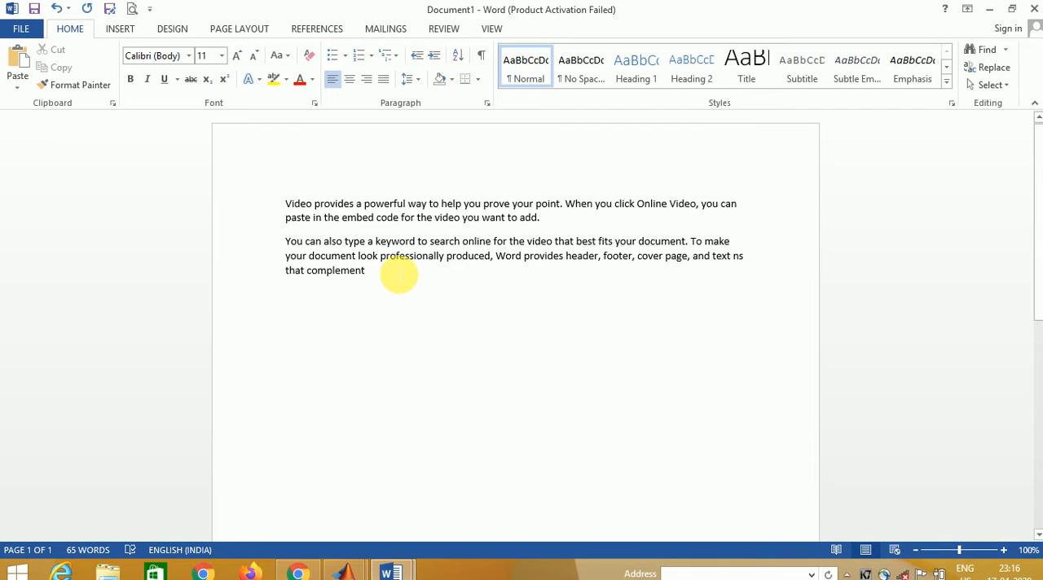
# - Add the text "hkm sxxx" after "that complement" at the end of the second paragraph
pyautogui.press('Return')
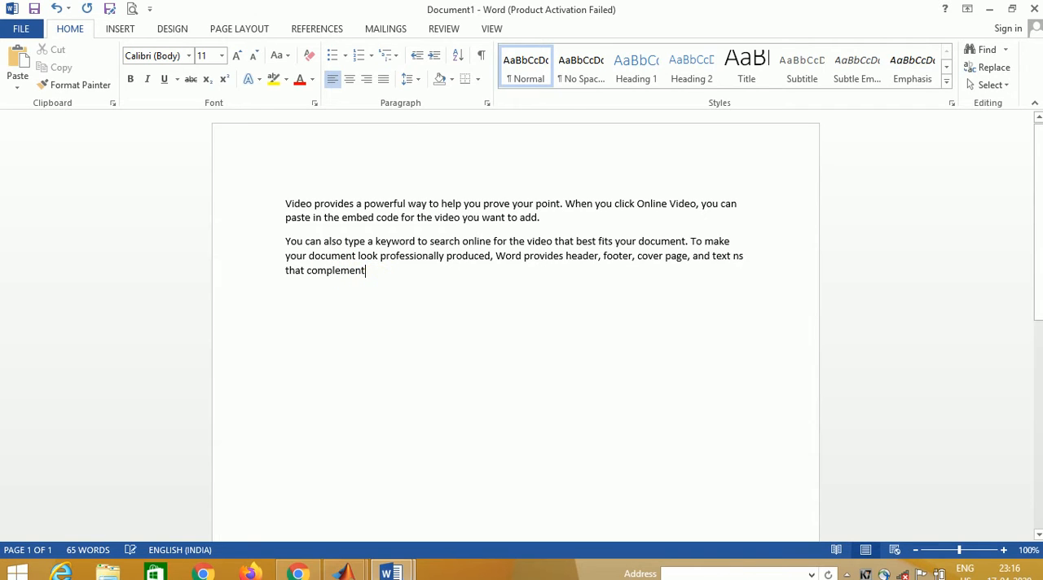
pyautogui.write('h')
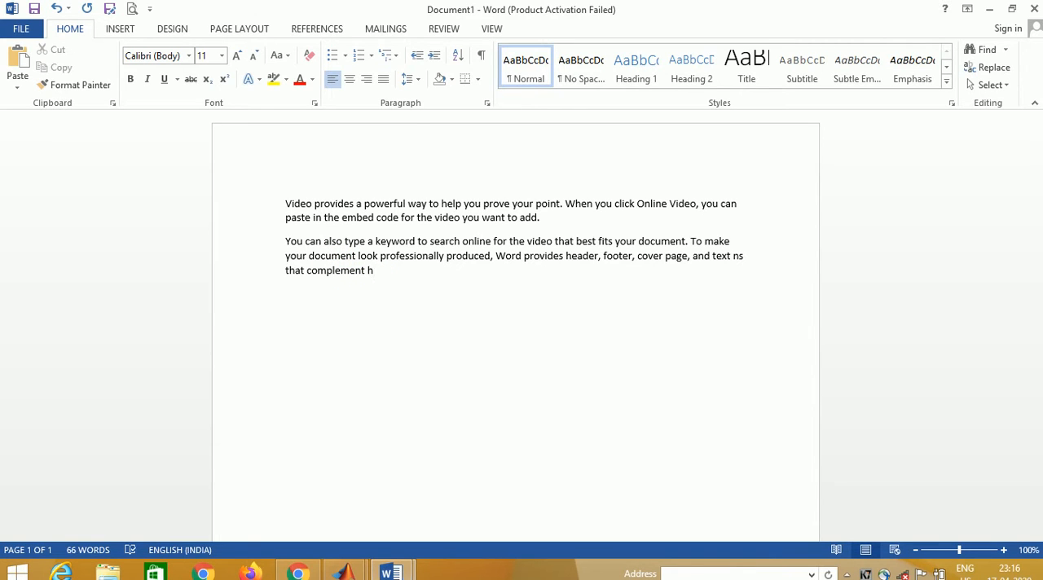
pyautogui.write('km sxxx')
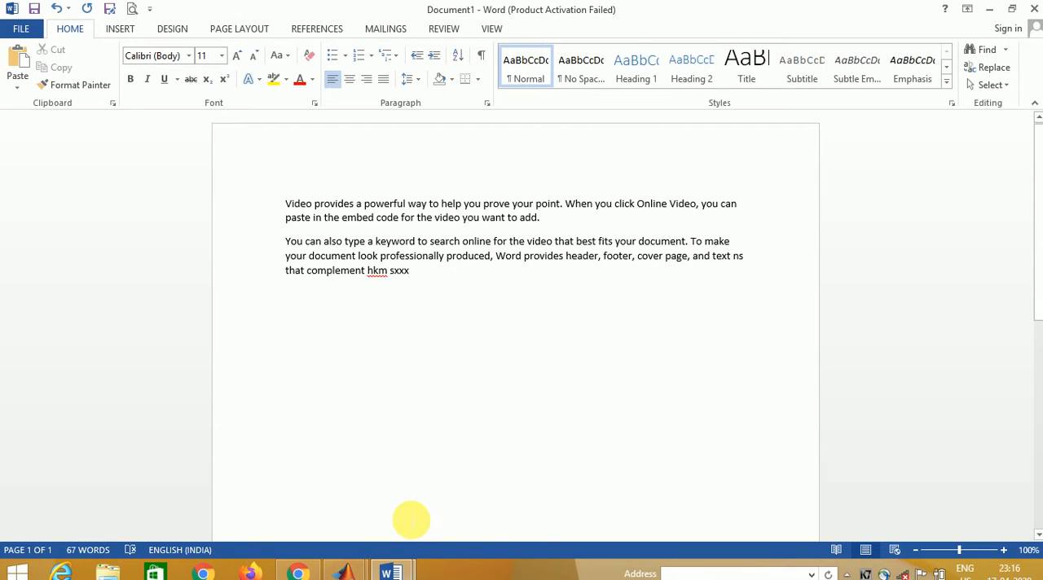
# - Select backwards character by character from the second paragraph's end through "text ns", and clear the selection before "text"
pyautogui.hotkey('shift', 'Left')
pyautogui.hotkey('shift', 'Left')
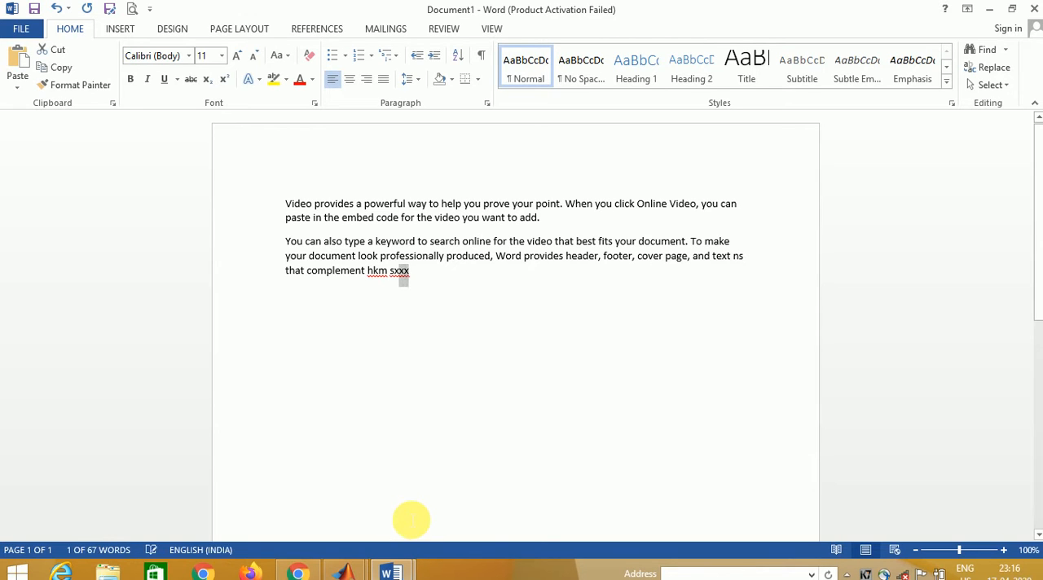
pyautogui.hotkey('shift', 'Left')
pyautogui.hotkey('shift', 'Left')
pyautogui.hotkey('shift', 'Left')
pyautogui.hotkey('shift', 'Left')
pyautogui.hotkey('shift', 'Left')
pyautogui.hotkey('shift', 'Left')
pyautogui.hotkey('shift', 'Left')
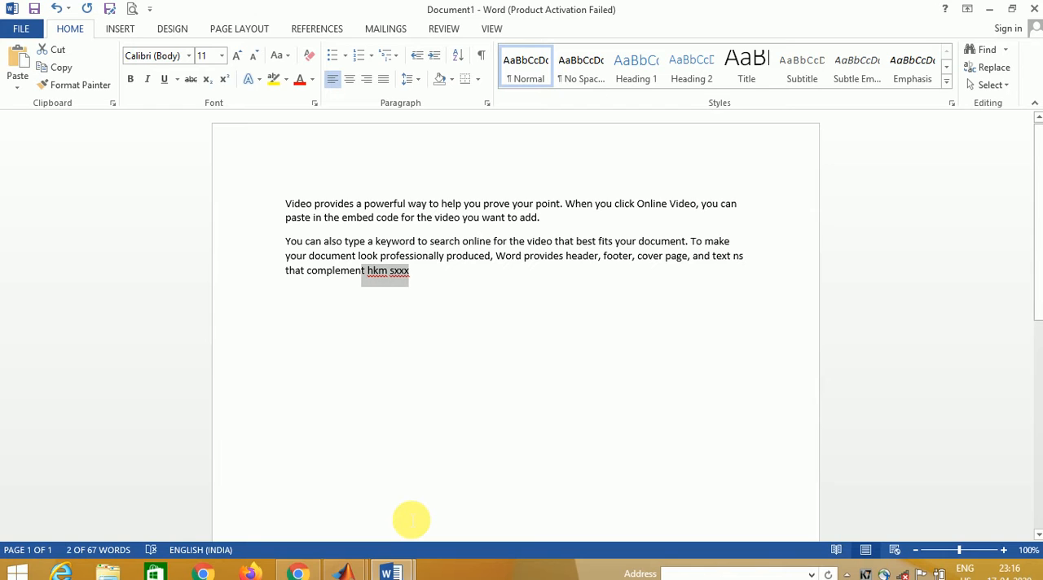
pyautogui.hotkey('shift', 'Left')
pyautogui.hotkey('shift', 'Left')
pyautogui.hotkey('shift', 'Left')
pyautogui.hotkey('shift', 'Left')
pyautogui.hotkey('shift', 'Left')
pyautogui.hotkey('shift', 'Left')
pyautogui.hotkey('shift', 'Left')
pyautogui.hotkey('shift', 'Left')
pyautogui.hotkey('shift', 'Left')
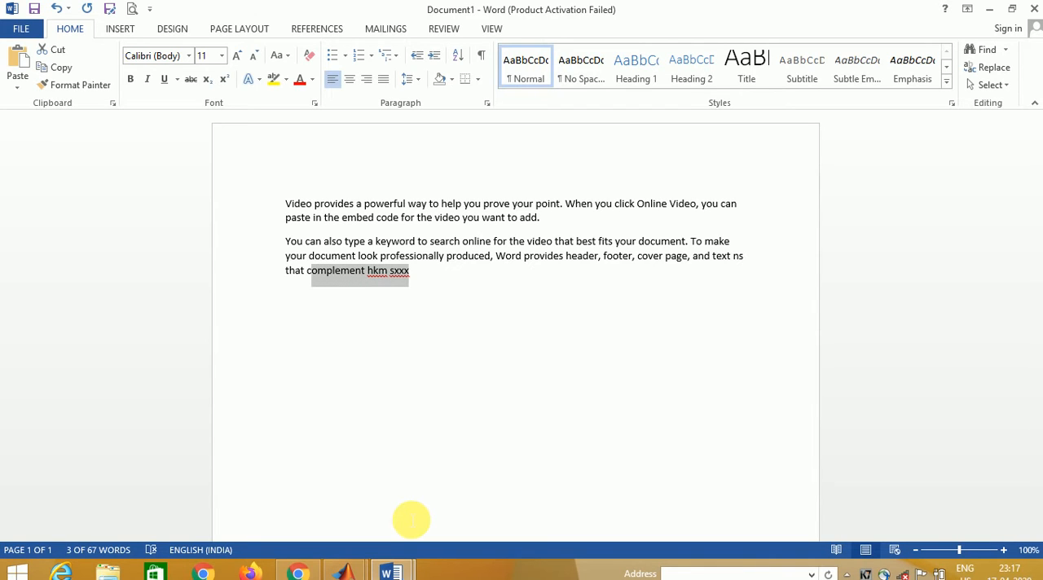
pyautogui.hotkey('shift', 'Left')
pyautogui.hotkey('shift', 'Left')
pyautogui.hotkey('shift', 'Left')
pyautogui.hotkey('shift', 'Left')
pyautogui.hotkey('shift', 'Left')
pyautogui.hotkey('shift', 'Left')
pyautogui.hotkey('shift', 'Left')
pyautogui.hotkey('shift', 'Left')
pyautogui.hotkey('shift', 'Left')
pyautogui.hotkey('shift', 'Left')
pyautogui.hotkey('shift', 'Left')
pyautogui.hotkey('shift', 'Left')
pyautogui.hotkey('shift', 'Left')
pyautogui.hotkey('shift', 'Left')
pyautogui.hotkey('shift', 'Left')
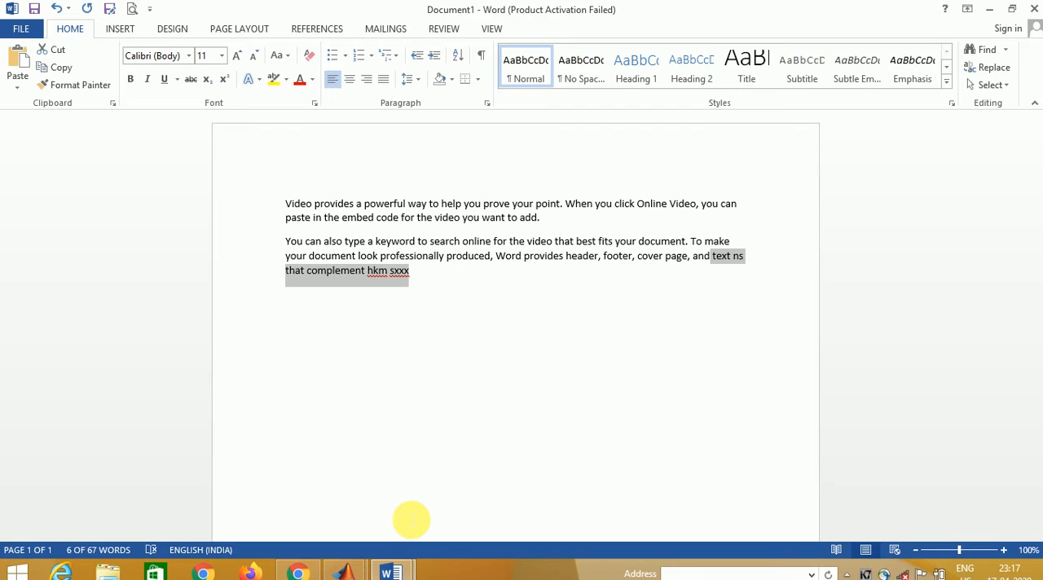
pyautogui.press('Left')
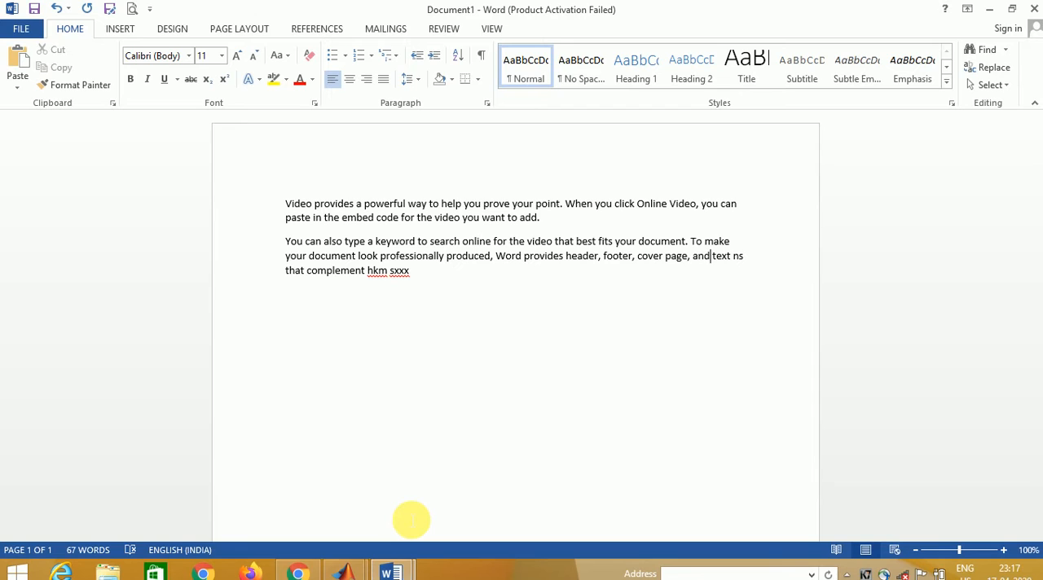
# - Select "provides header, footer, cover page, and" in the second paragraph, extending the selection backwards word by word
pyautogui.hotkey('ctrl', 'shift', 'Left')
pyautogui.hotkey('ctrl', 'shift', 'Left')
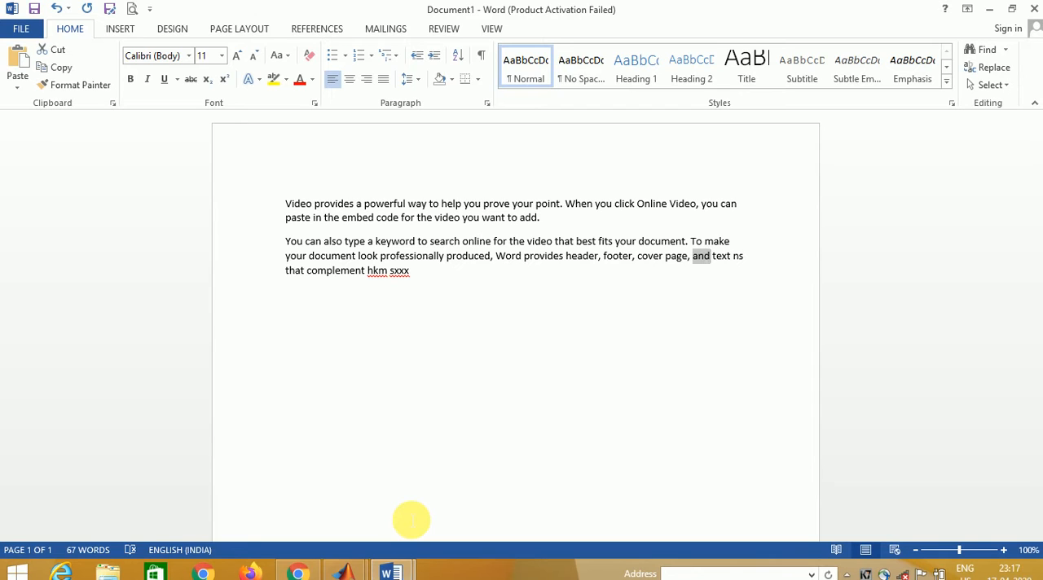
pyautogui.hotkey('ctrl', 'shift', 'Left')
pyautogui.hotkey('ctrl', 'shift', 'Left')
pyautogui.hotkey('ctrl', 'shift', 'Left')
pyautogui.hotkey('ctrl', 'shift', 'Left')
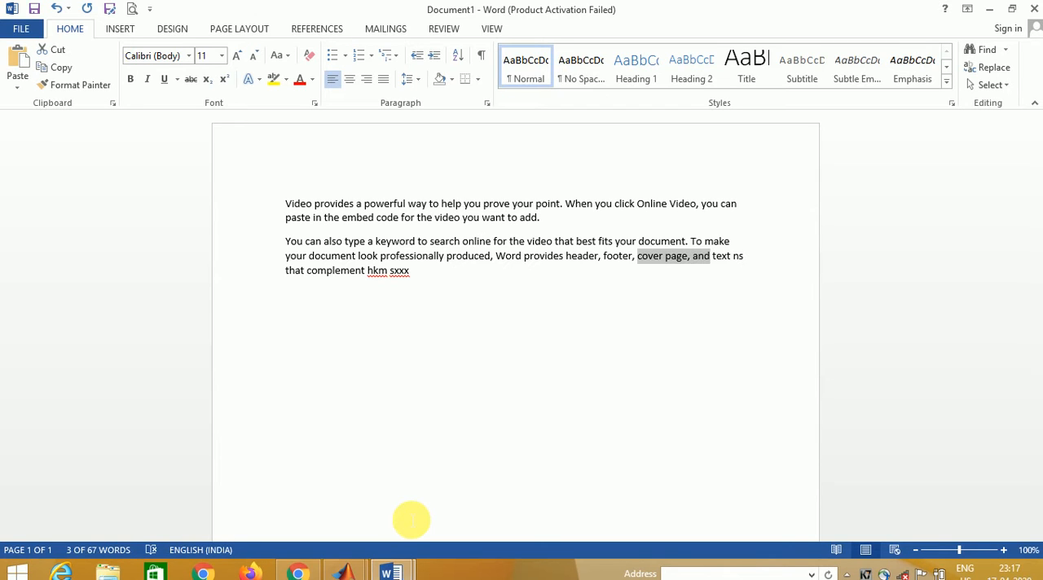
pyautogui.hotkey('ctrl', 'shift', 'Left')
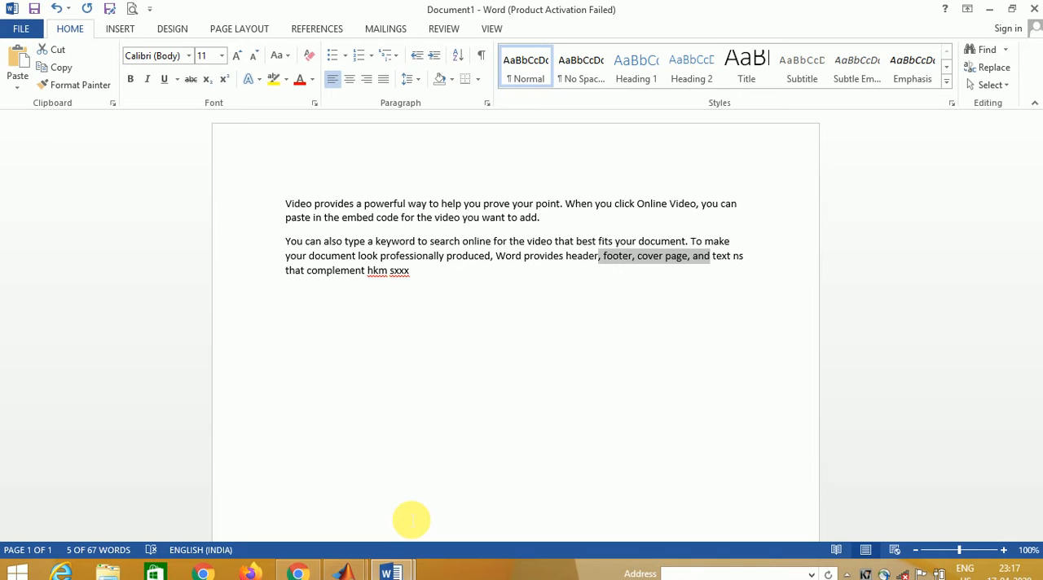
pyautogui.hotkey('ctrl', 'shift', 'Left')
pyautogui.hotkey('ctrl', 'shift', 'Left')
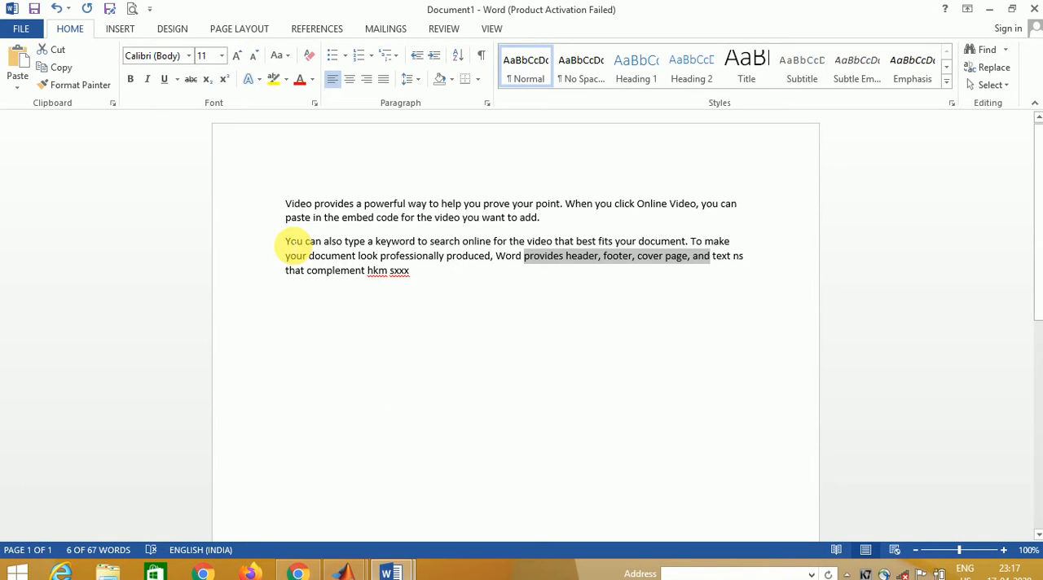
# - Select the whole second paragraph in one sweep, and clear the selection
pyautogui.click(287, 242)
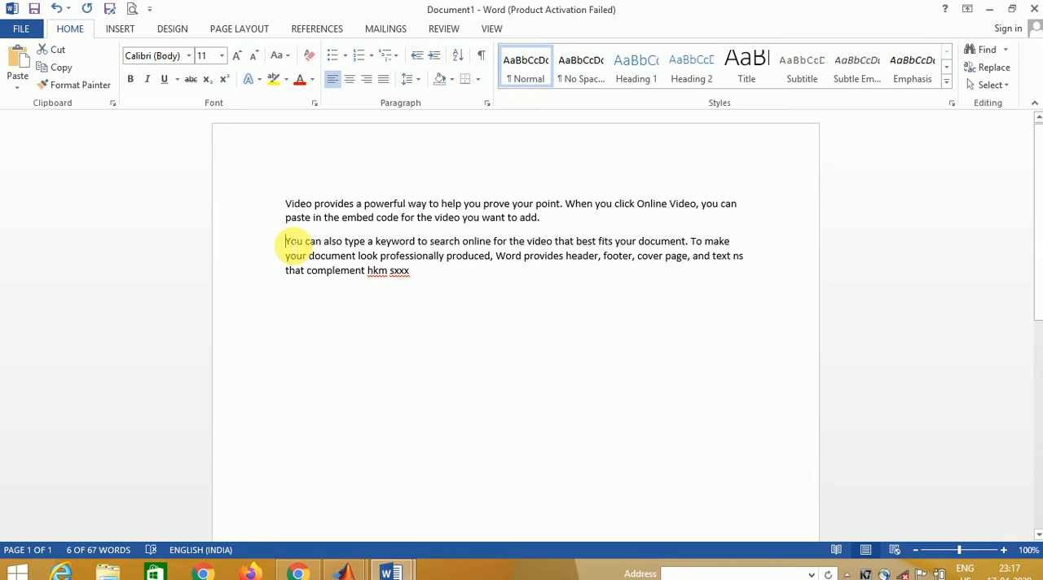
pyautogui.moveTo(293, 244); pyautogui.dragTo(770, 293)
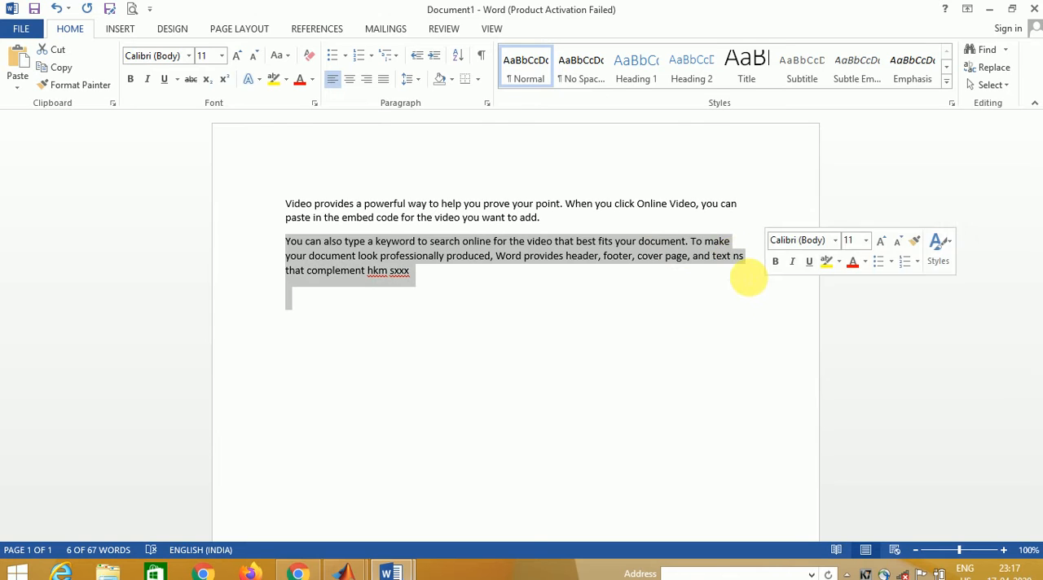
pyautogui.moveTo(368, 271); pyautogui.dragTo(439, 319)
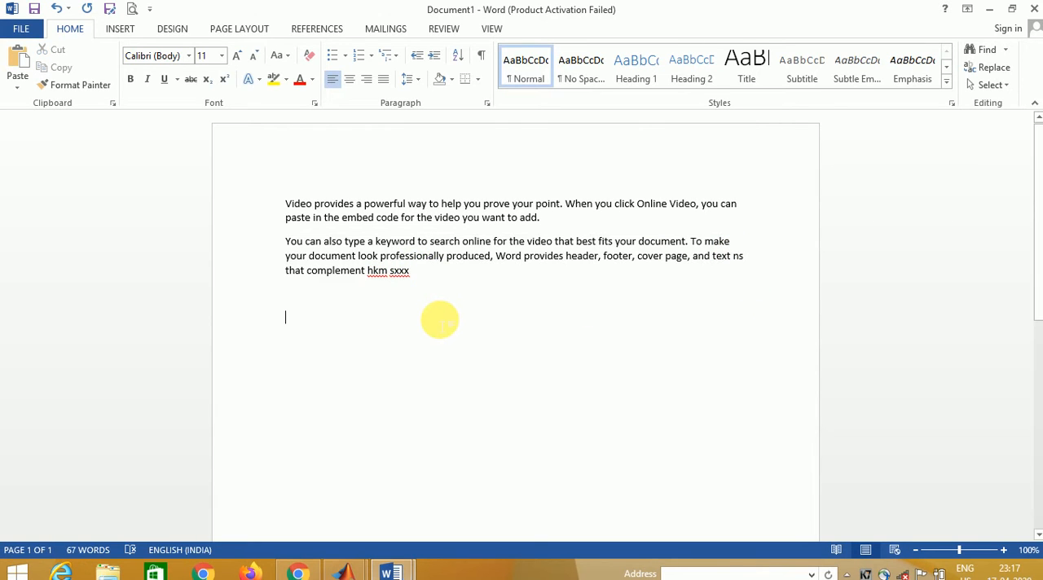
pyautogui.click(440, 282)
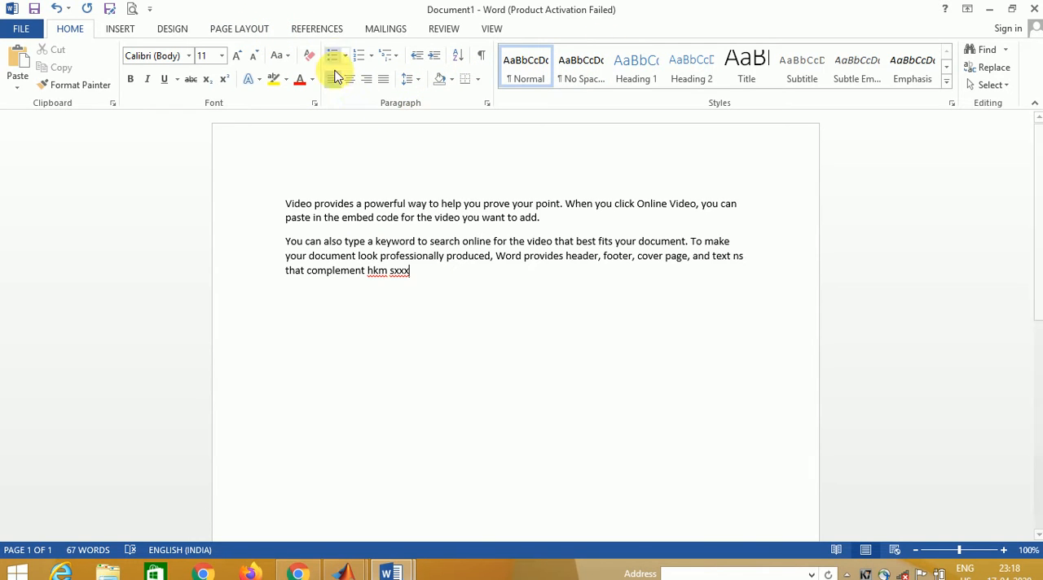
pyautogui.click(411, 189)
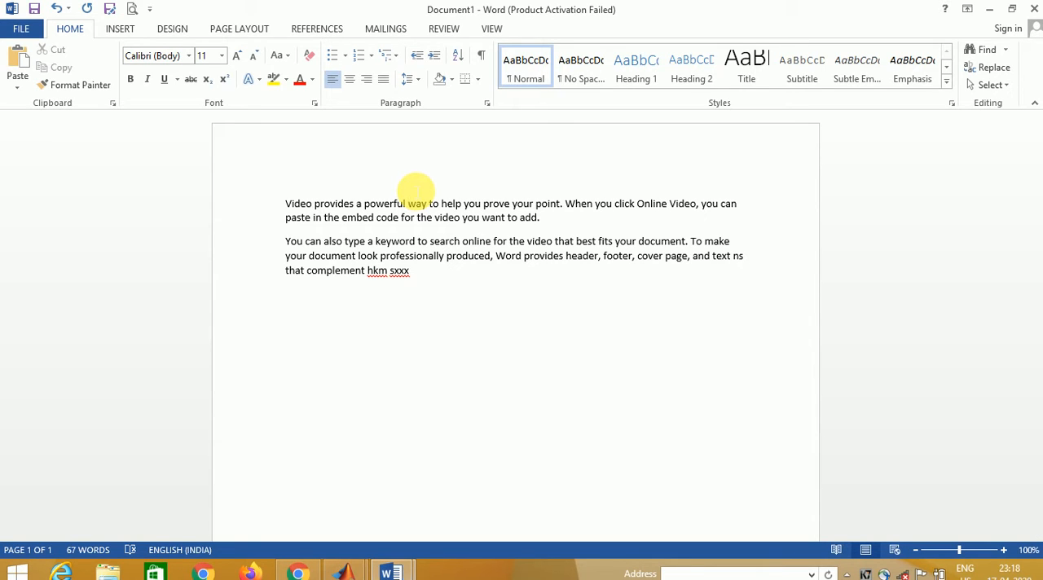
# - Display the ribbon's keyboard shortcut hints, including those for the Home commands, dismiss them, and place the cursor in the empty paragraph below the text
pyautogui.press('alt')
pyautogui.moveTo(410, 185); pyautogui.dragTo(404, 55)
pyautogui.press('alt')
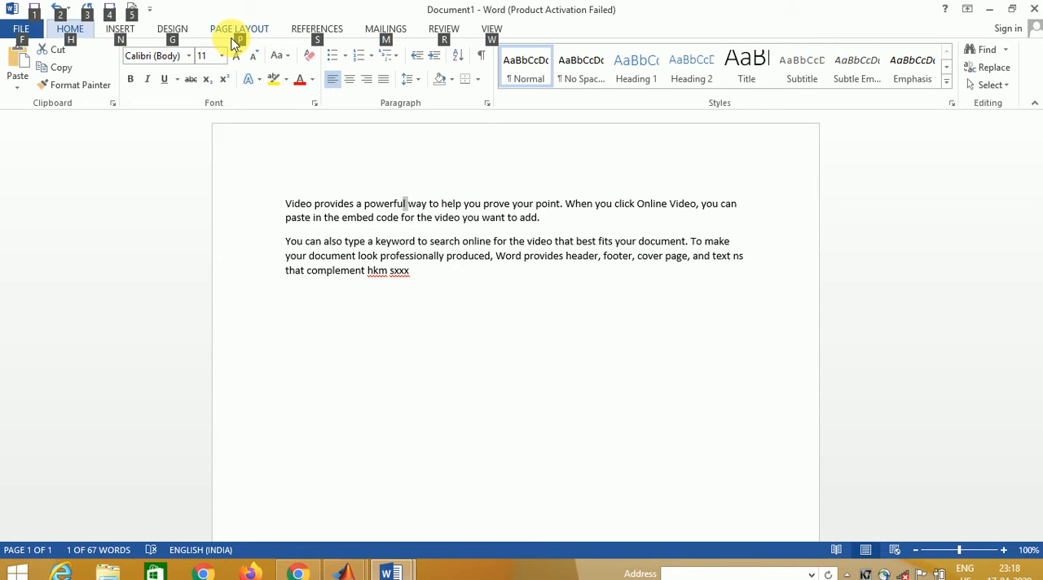
pyautogui.press('h')
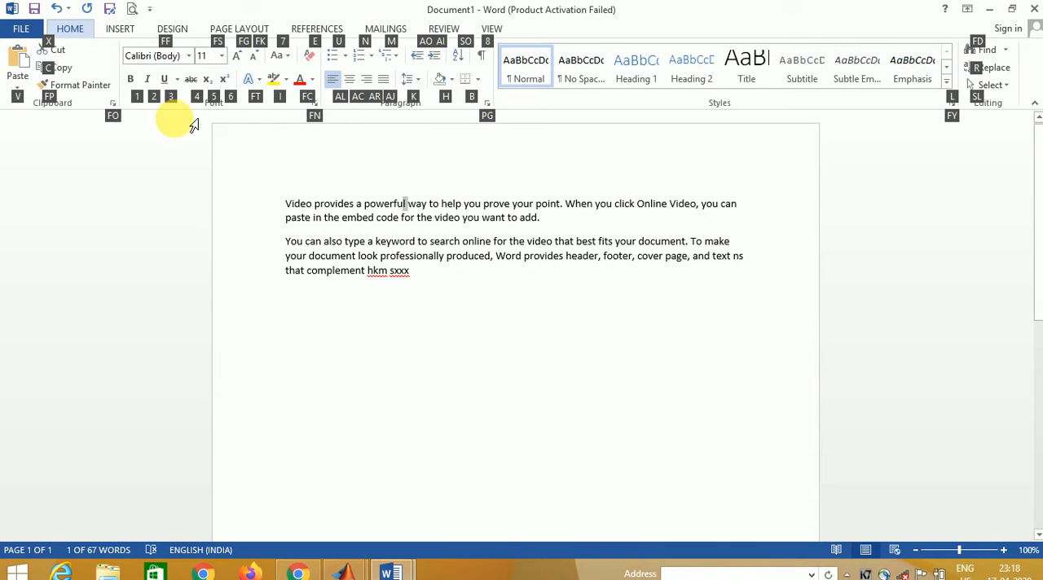
pyautogui.press('Escape')
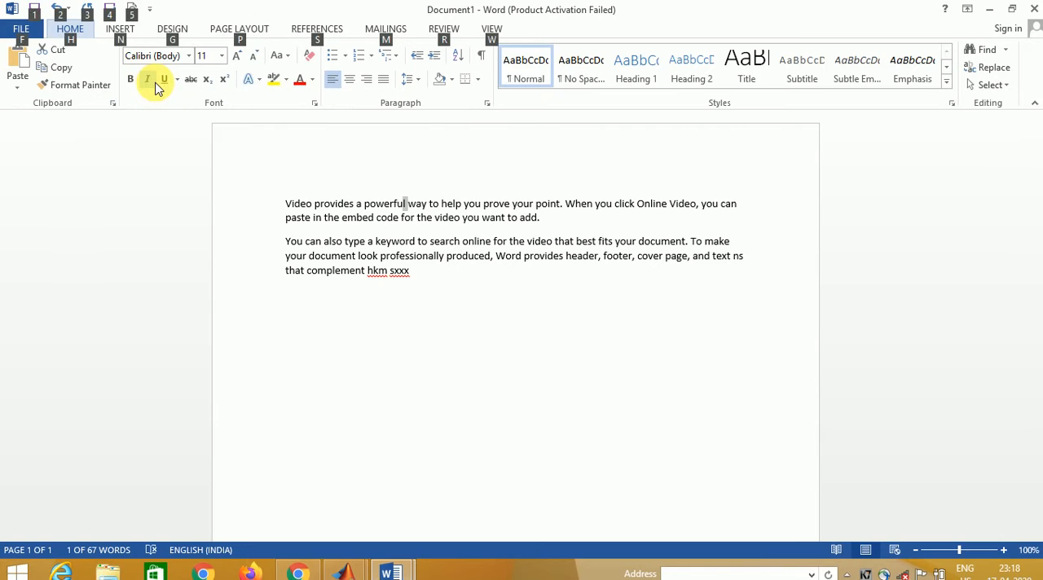
pyautogui.press('Escape')
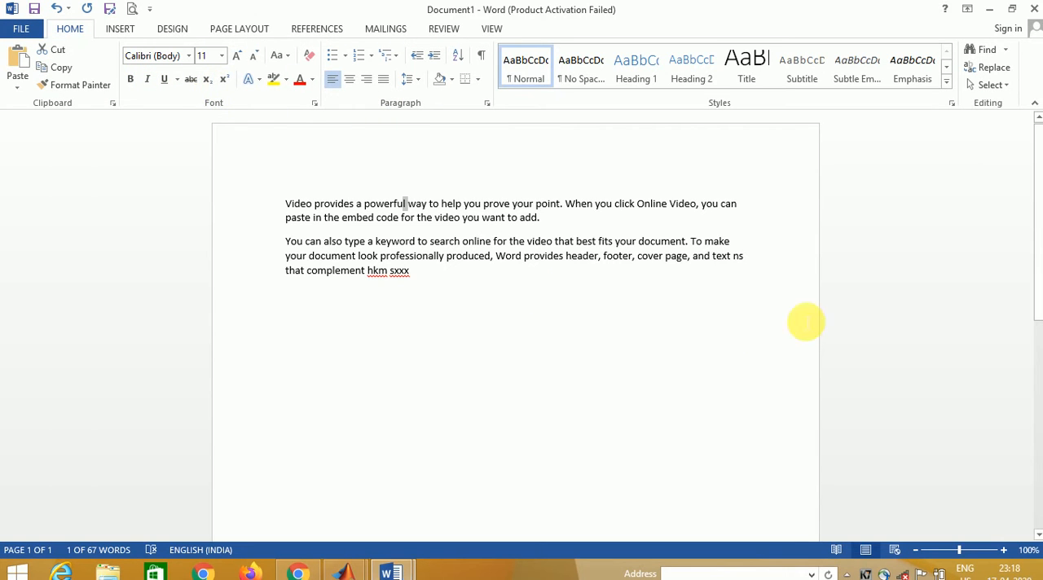
pyautogui.click(456, 296)
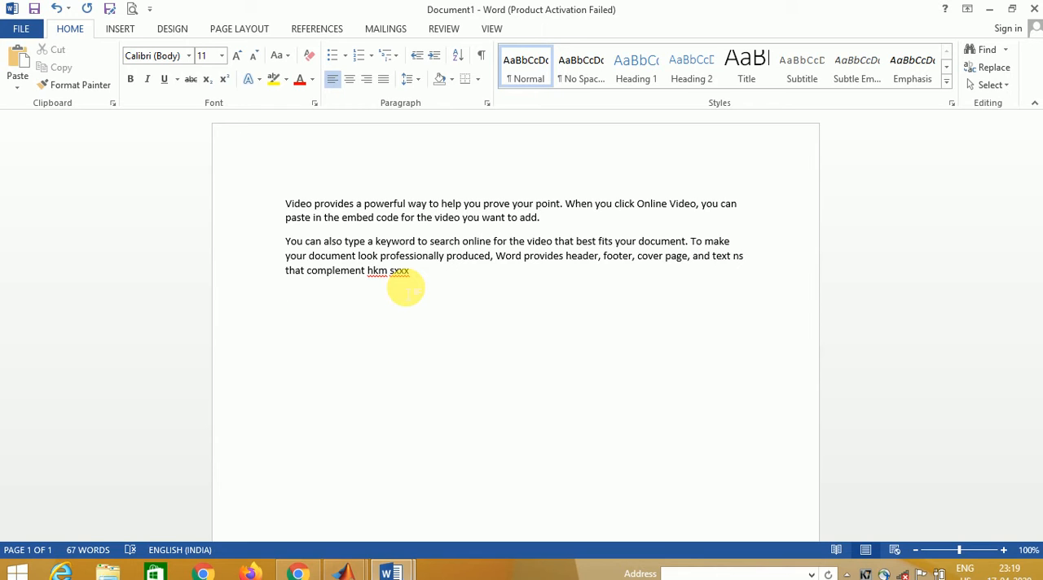
# - Switch from Document1 to the "test word" document, back to Document1, and return to "test word"
pyautogui.click(399, 572)
pyautogui.click(357, 500)
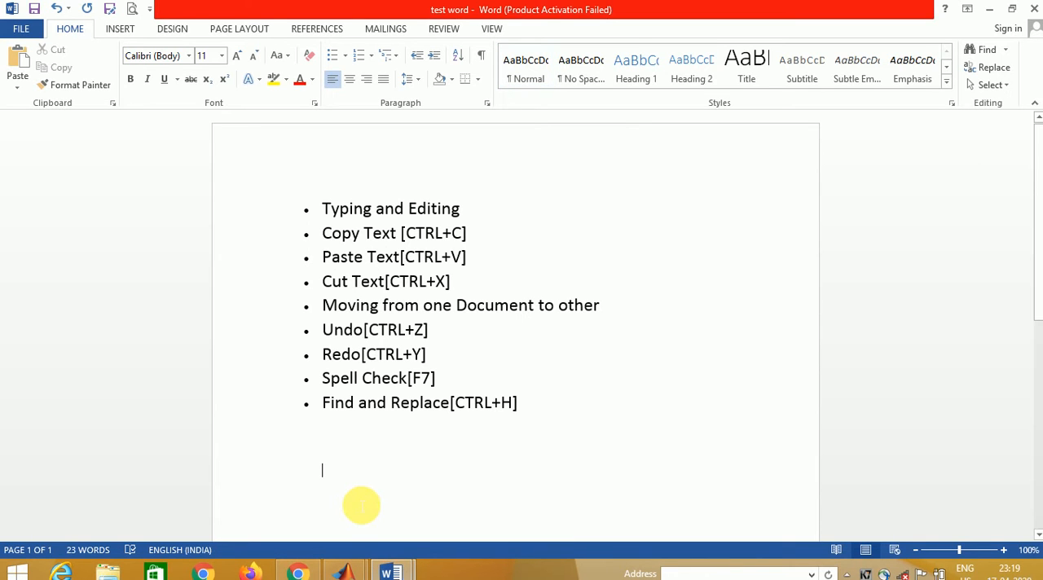
pyautogui.click(391, 572)
pyautogui.click(484, 482)
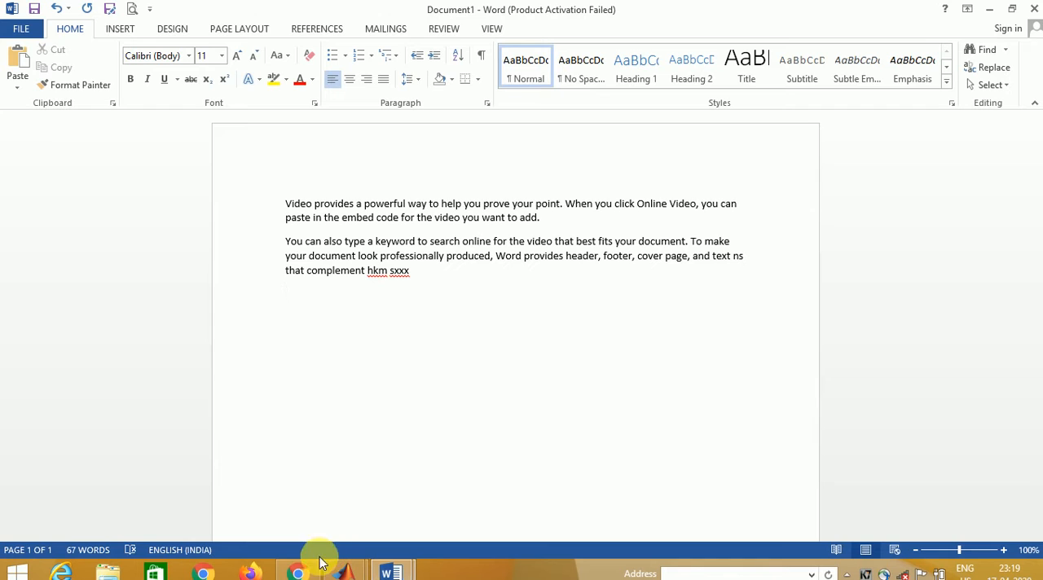
pyautogui.click(390, 572)
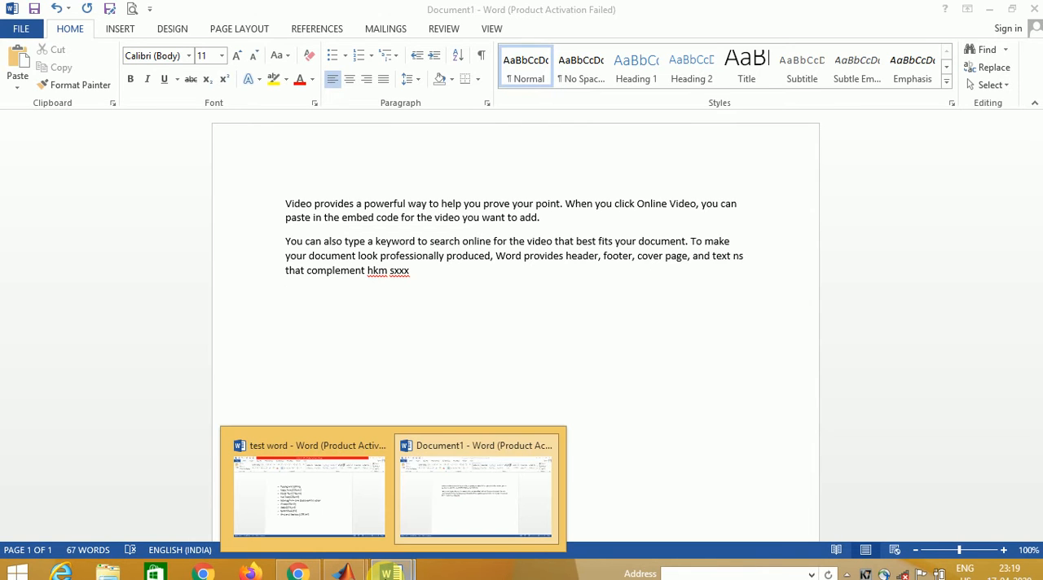
pyautogui.click(349, 481)
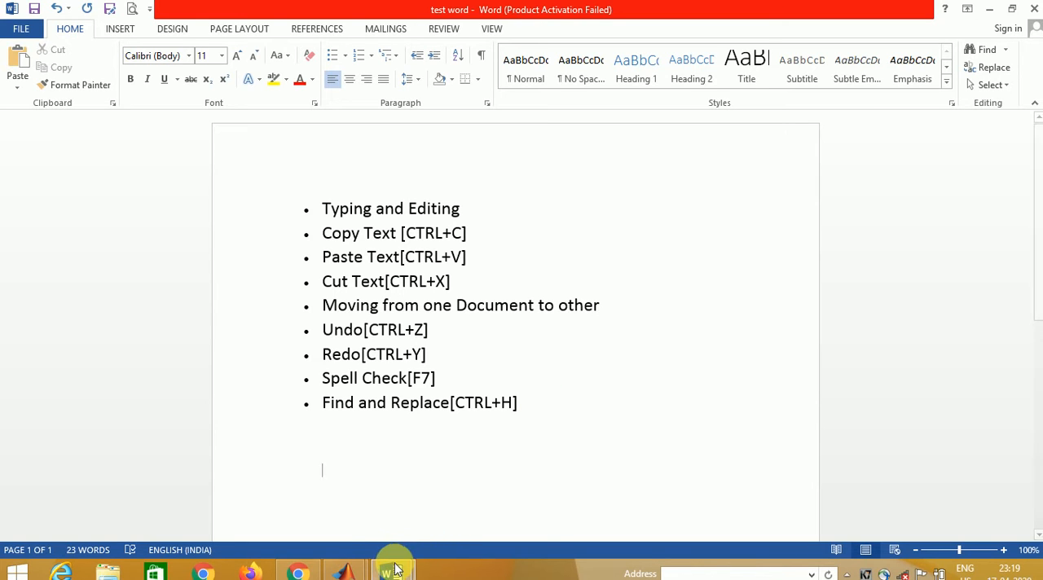
pyautogui.moveTo(394, 569)
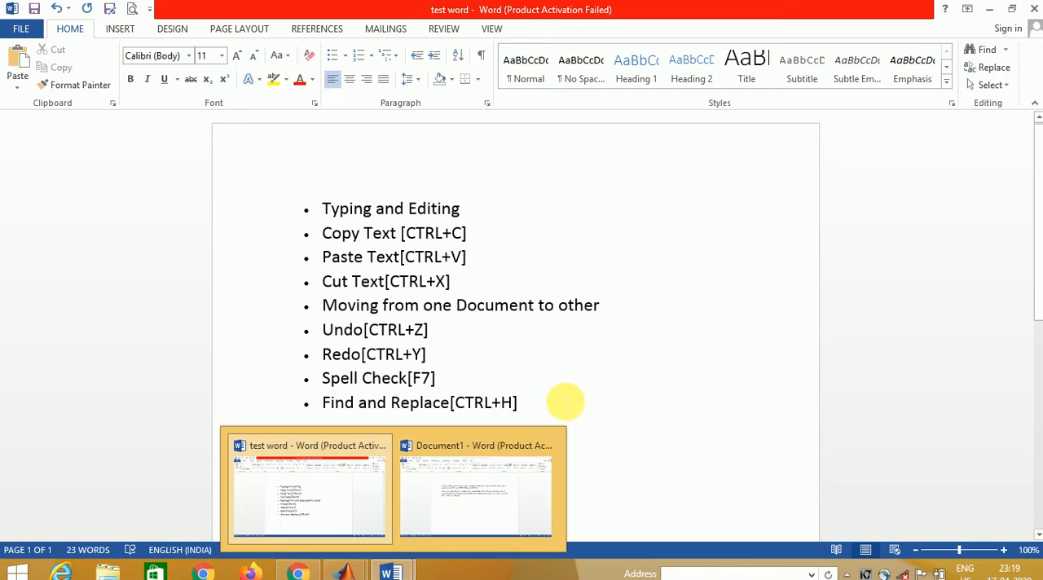
# - Generate two paragraphs of sample text with =rand(2,2) on a new line below the bulleted list
pyautogui.click(544, 410)
pyautogui.press('Down')
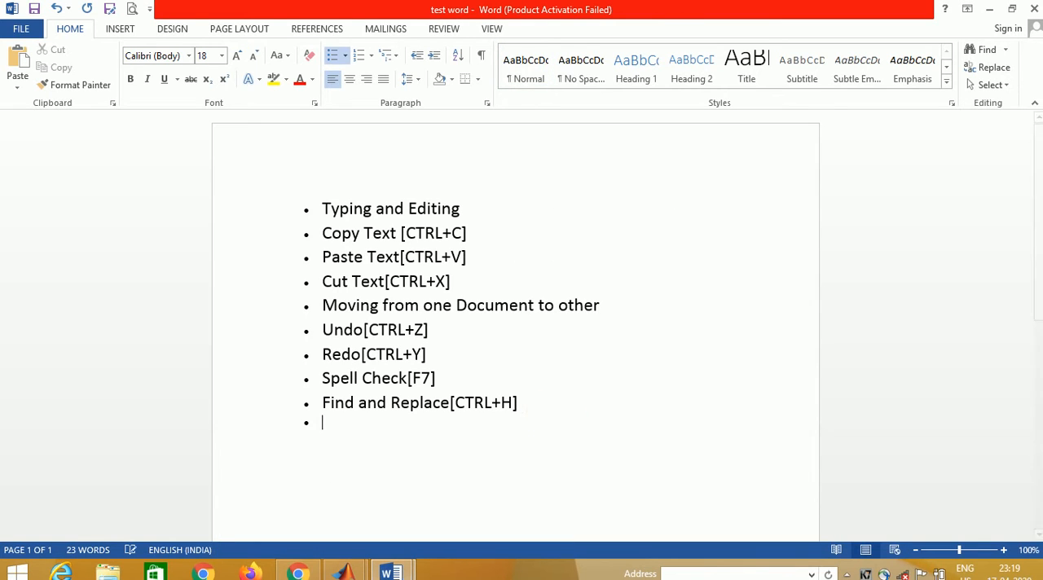
pyautogui.press('Return')
pyautogui.press('Return')
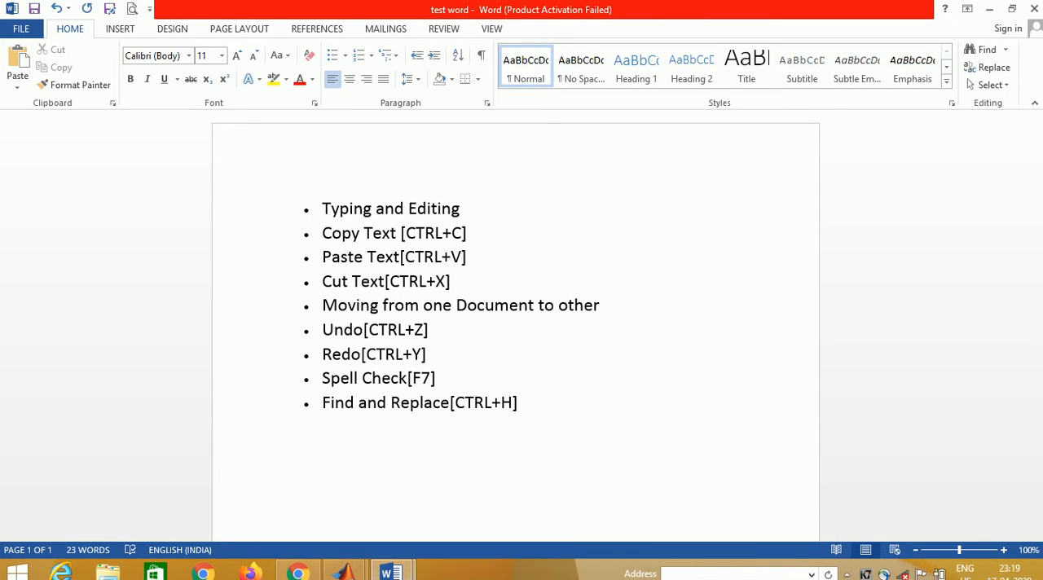
pyautogui.write('=rand(2,2)')
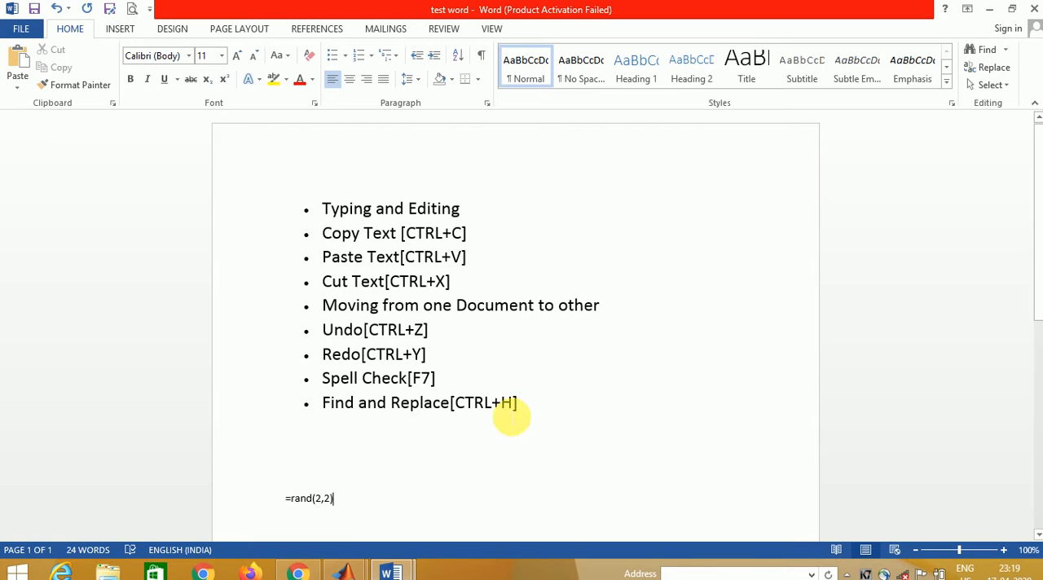
pyautogui.press('Return')
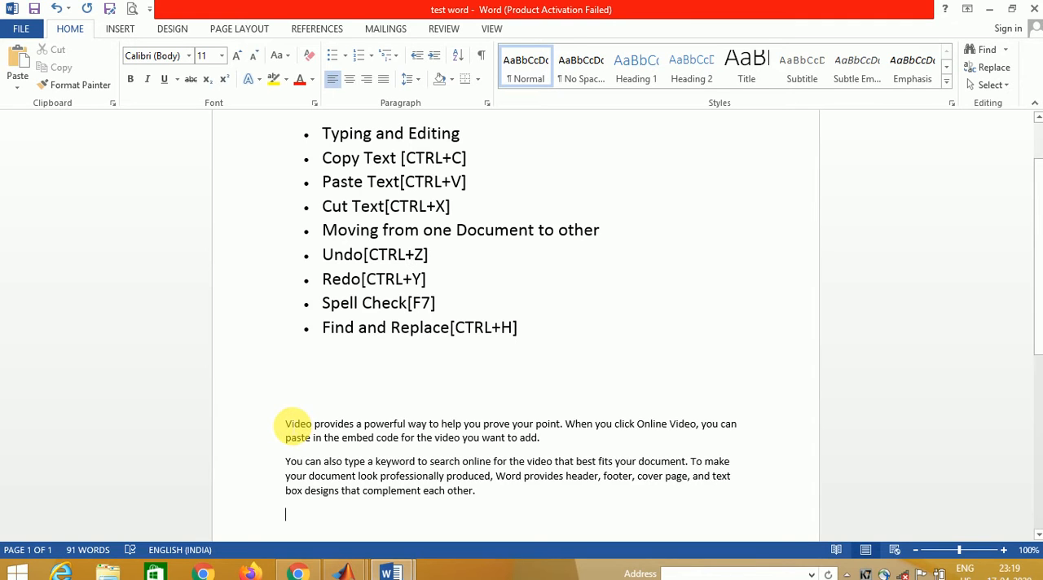
# - Select "Video provides a powerful way to help you prove" in the first sample paragraph, and clear the selection
pyautogui.click(291, 425)
pyautogui.moveTo(292, 426); pyautogui.dragTo(513, 427)
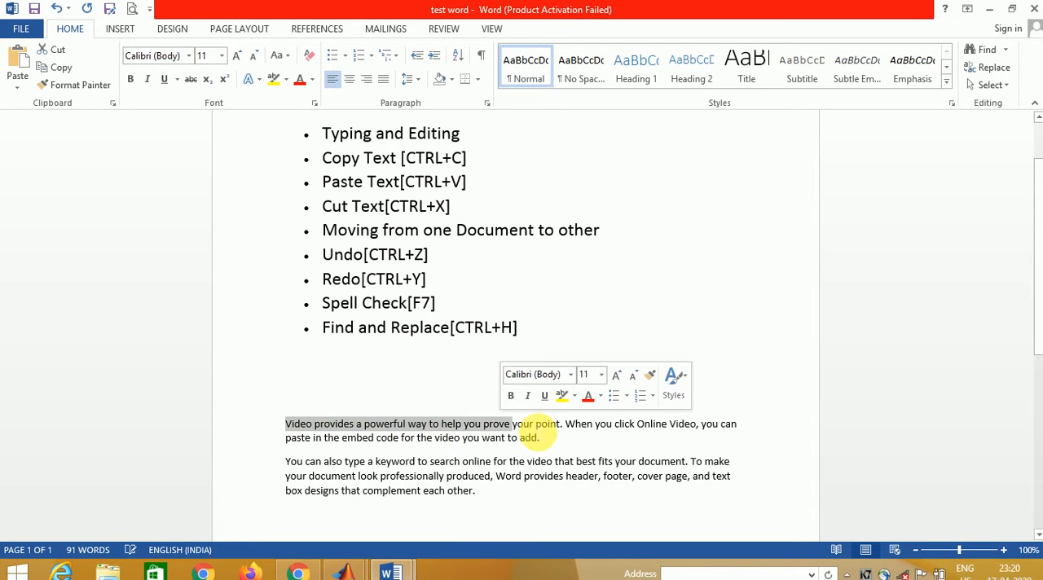
pyautogui.click(534, 426)
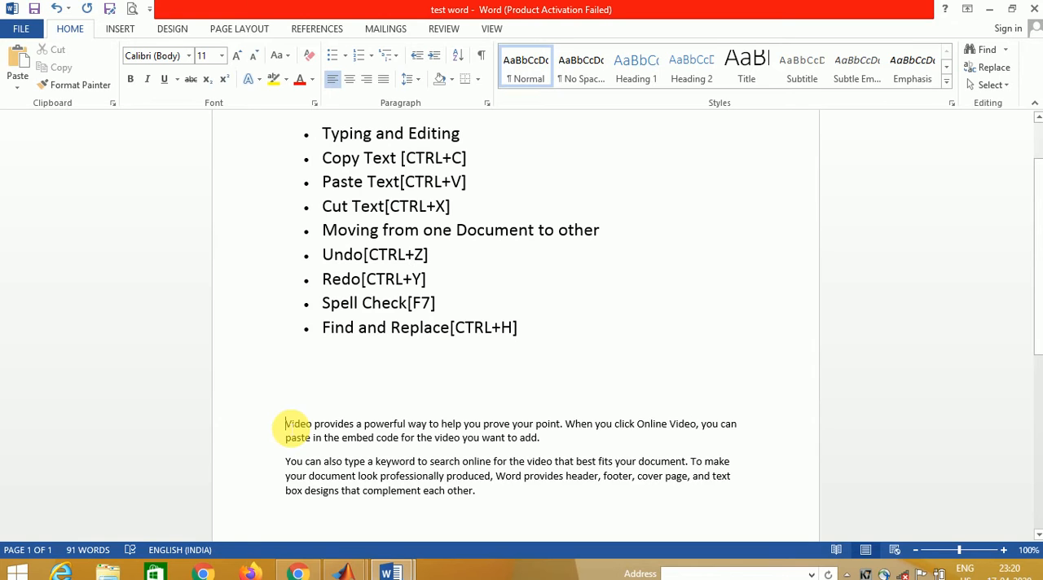
# - Copy "Video provides a powerful way to" from the start of the first sample paragraph
pyautogui.click(285, 424)
pyautogui.hotkey('shift', 'Right')
pyautogui.hotkey('shift', 'Right')
pyautogui.hotkey('shift', 'Right')
pyautogui.hotkey('shift', 'Right')
pyautogui.hotkey('shift', 'Right')
pyautogui.hotkey('shift', 'Right')
pyautogui.hotkey('shift', 'Right')
pyautogui.hotkey('shift', 'Right')
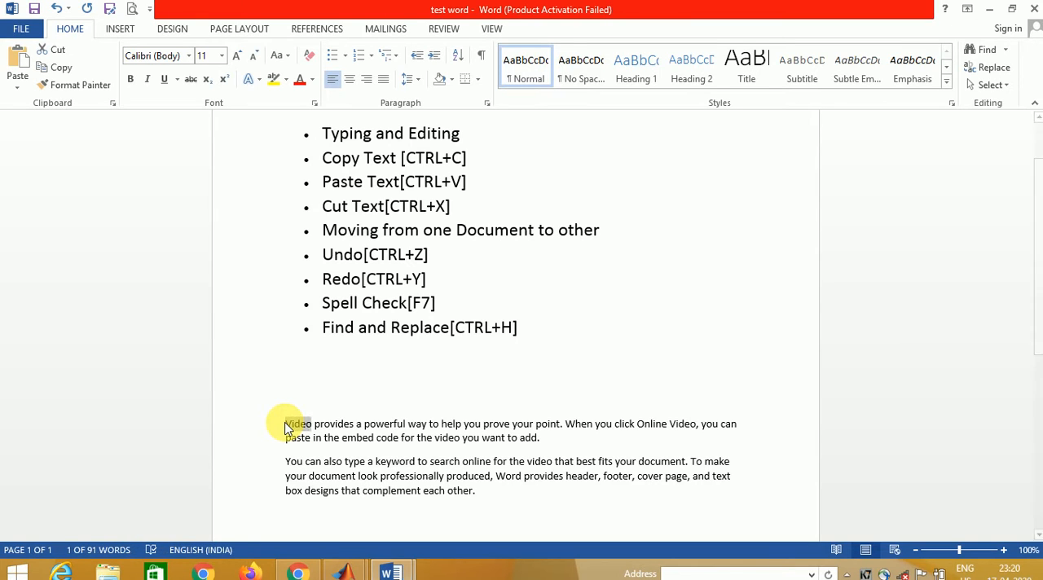
pyautogui.hotkey('shift', 'Right')
pyautogui.hotkey('shift', 'Right')
pyautogui.hotkey('shift', 'Right')
pyautogui.hotkey('shift', 'Right')
pyautogui.hotkey('shift', 'Right')
pyautogui.hotkey('shift', 'Right')
pyautogui.hotkey('shift', 'Right')
pyautogui.hotkey('shift', 'Right')
pyautogui.hotkey('shift', 'Right')
pyautogui.hotkey('shift', 'Right')
pyautogui.hotkey('shift', 'Right')
pyautogui.hotkey('shift', 'Right')
pyautogui.hotkey('shift', 'Right')
pyautogui.hotkey('shift', 'Right')
pyautogui.hotkey('shift', 'Right')
pyautogui.hotkey('shift', 'Right')
pyautogui.hotkey('shift', 'Right')
pyautogui.hotkey('shift', 'Right')
pyautogui.hotkey('shift', 'Right')
pyautogui.hotkey('shift', 'Right')
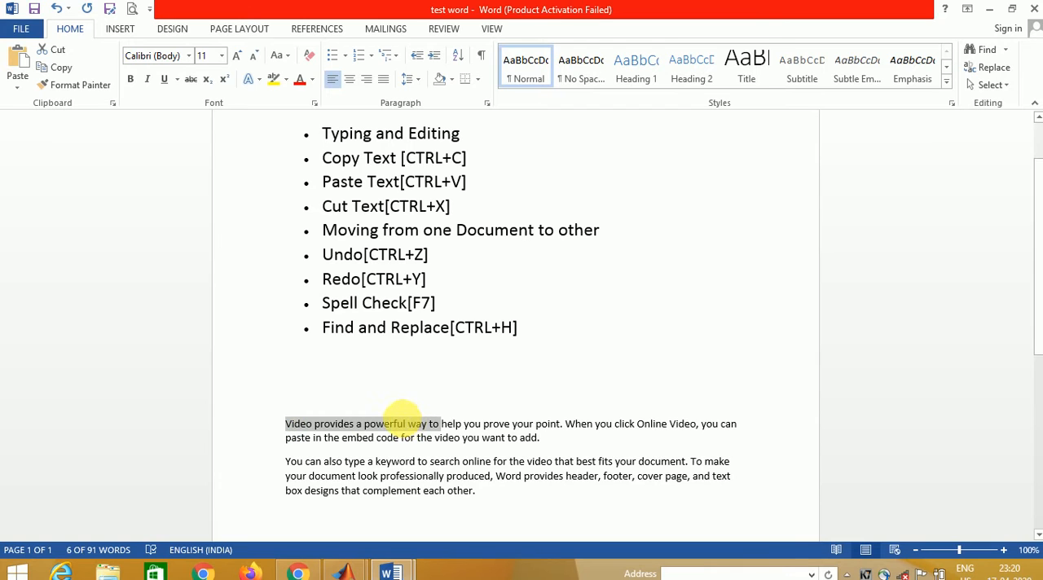
pyautogui.rightClick(401, 425)
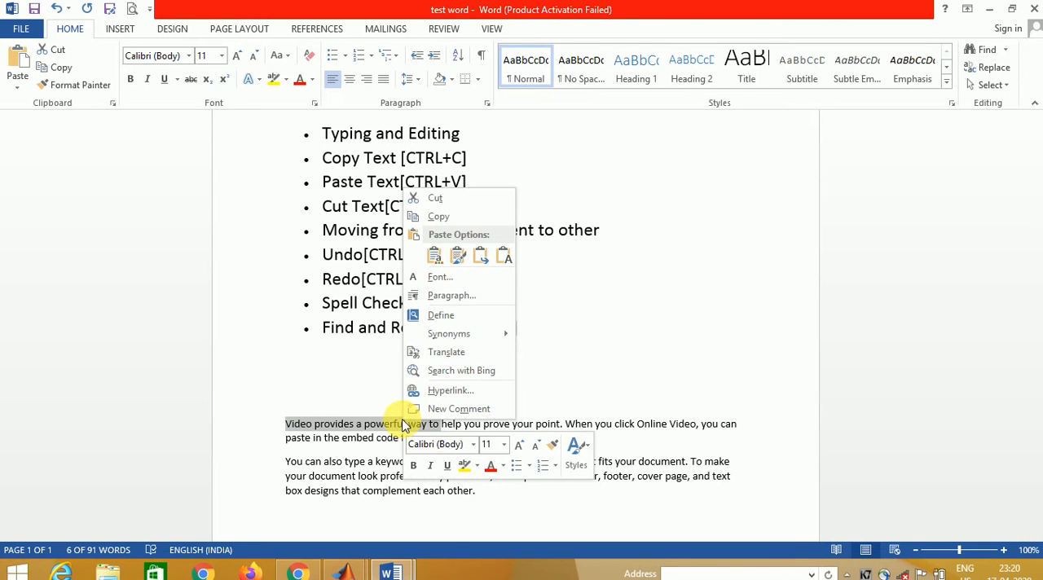
pyautogui.click(445, 223)
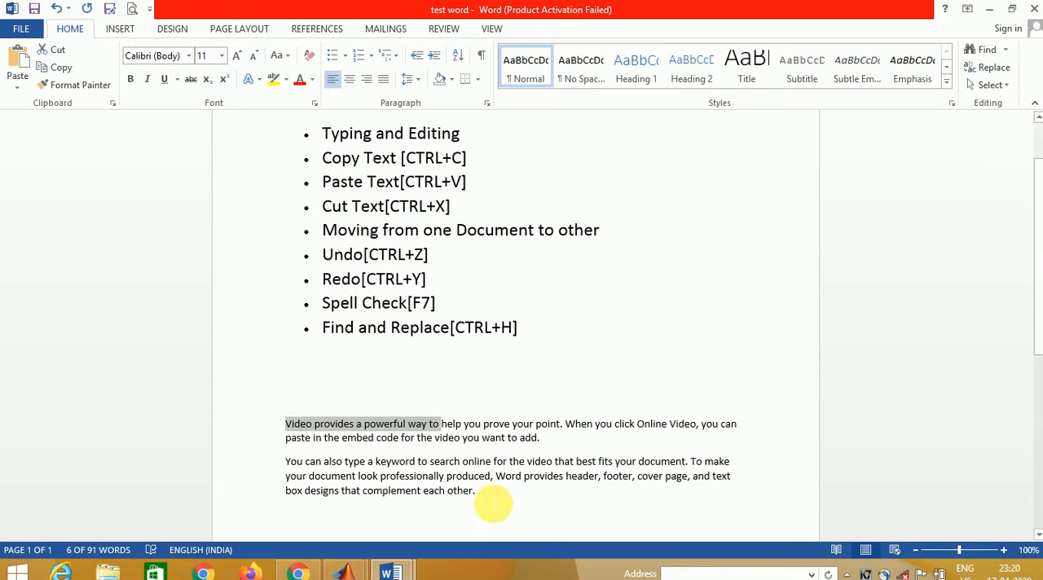
# - Paste the copied text after "complement each other." at the end of the second sample paragraph, keeping its source formatting
pyautogui.click(493, 505)
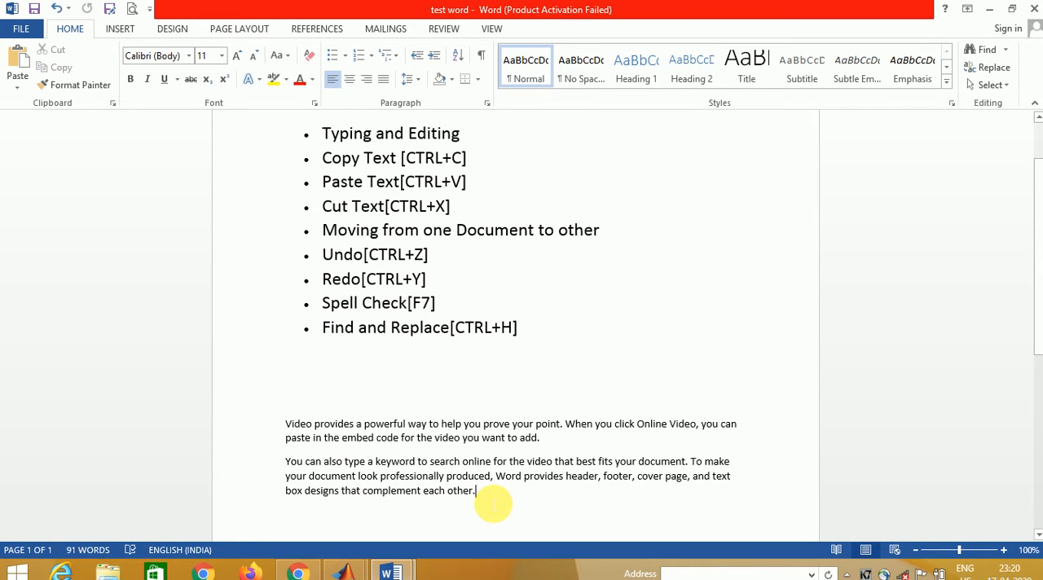
pyautogui.press('Return')
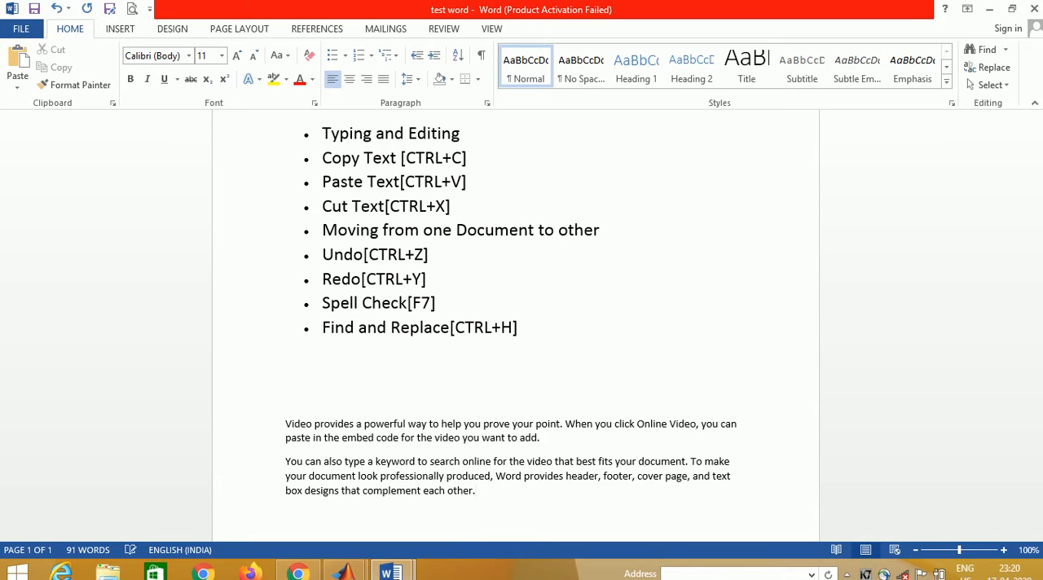
pyautogui.rightClick(488, 494)
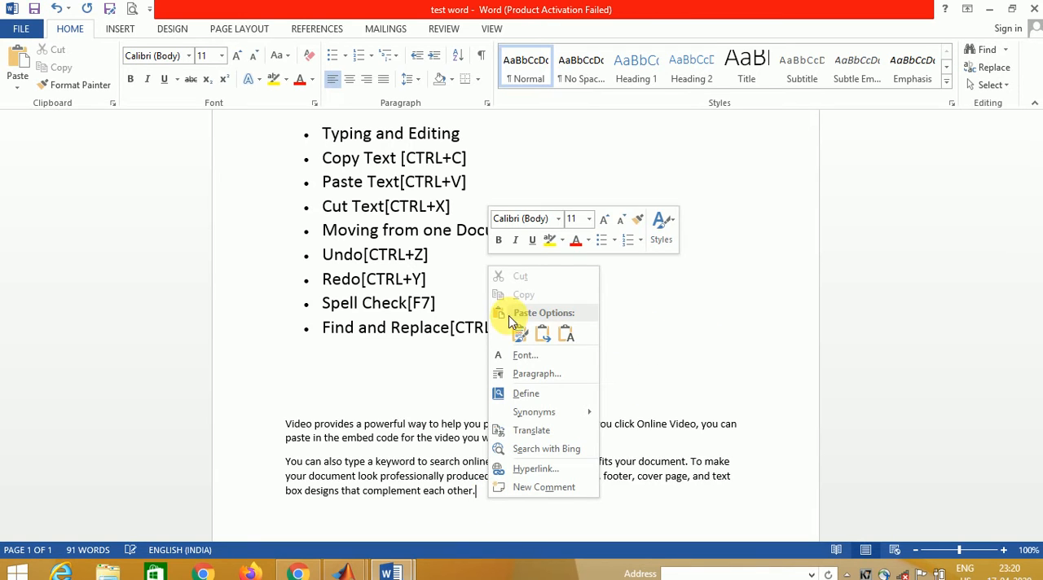
pyautogui.click(519, 334)
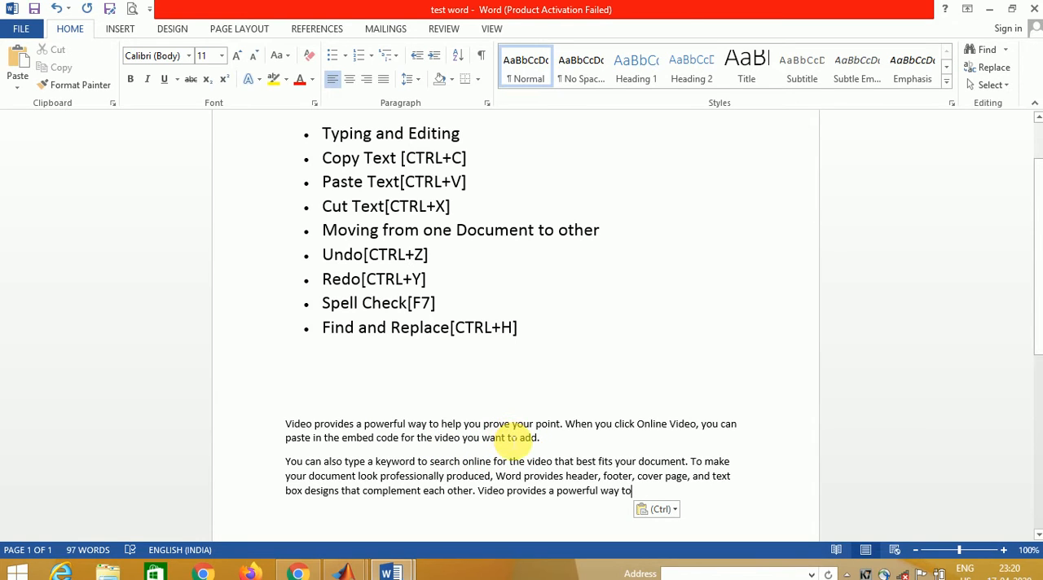
pyautogui.press('Return')
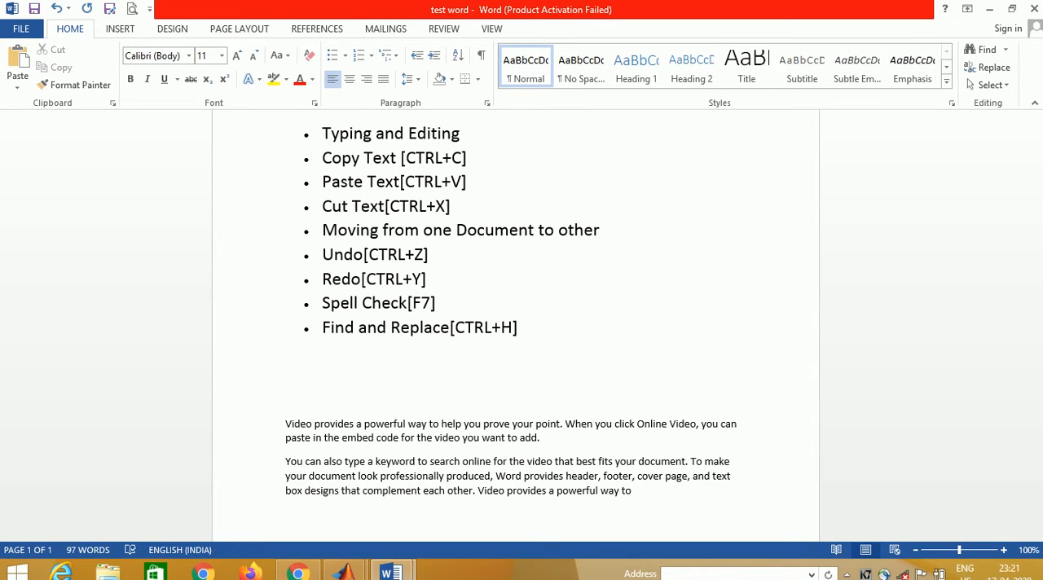
# - Undo the paste at the end of the second sample paragraph
pyautogui.hotkey('ctrl', 'z')
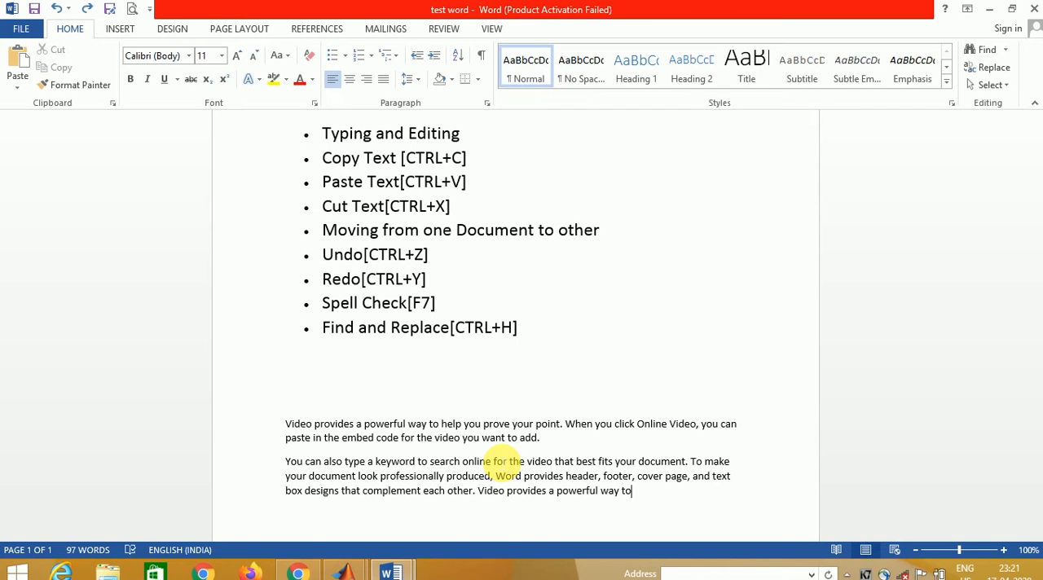
pyautogui.hotkey('ctrl', 'z')
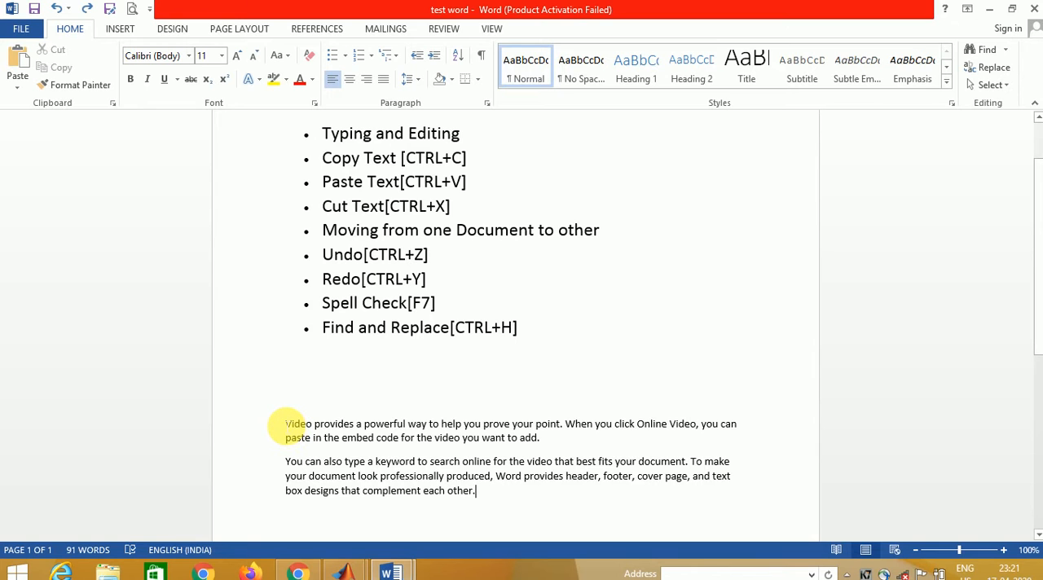
# - Copy "Video provides a powerful way t" from the start of the first sample paragraph
pyautogui.scroll(-3, 281, 424)
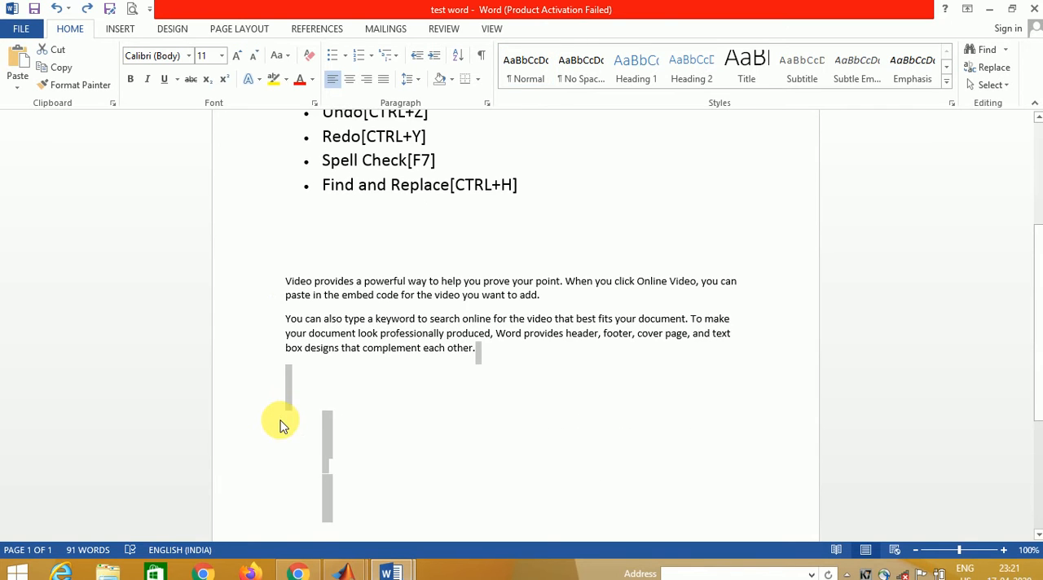
pyautogui.doubleClick(287, 282)
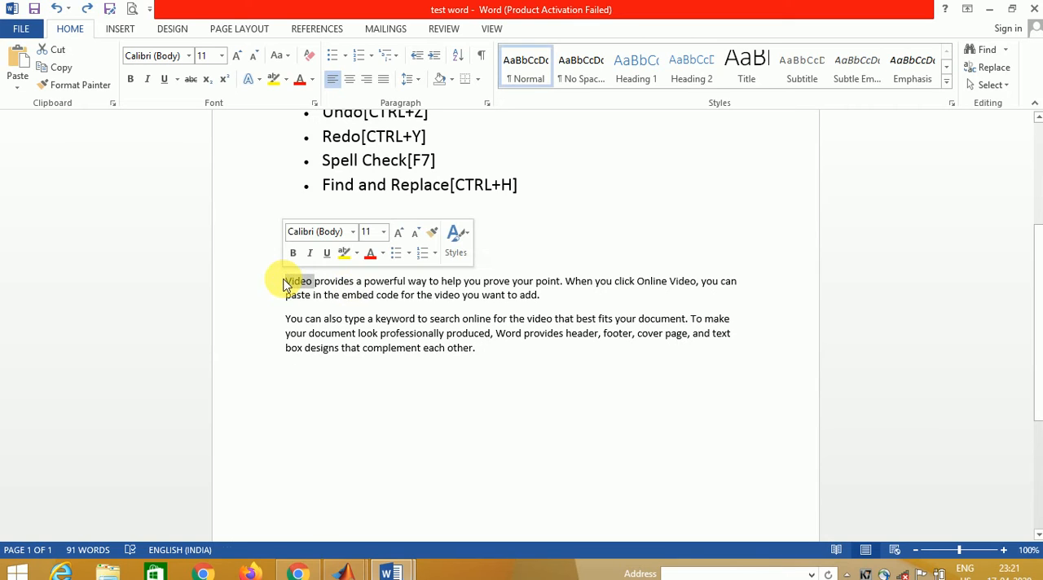
pyautogui.hotkey('shift', 'Right')
pyautogui.hotkey('shift', 'Right')
pyautogui.hotkey('shift', 'Right')
pyautogui.hotkey('shift', 'Right')
pyautogui.hotkey('shift', 'Right')
pyautogui.hotkey('shift', 'Right')
pyautogui.hotkey('shift', 'Right')
pyautogui.hotkey('shift', 'Right')
pyautogui.hotkey('shift', 'Right')
pyautogui.hotkey('shift', 'Right')
pyautogui.hotkey('shift', 'Right')
pyautogui.hotkey('shift', 'Right')
pyautogui.hotkey('shift', 'Right')
pyautogui.hotkey('shift', 'Right')
pyautogui.hotkey('shift', 'Right')
pyautogui.hotkey('shift', 'Right')
pyautogui.hotkey('shift', 'Right')
pyautogui.hotkey('shift', 'Right')
pyautogui.hotkey('shift', 'Right')
pyautogui.hotkey('shift', 'Right')
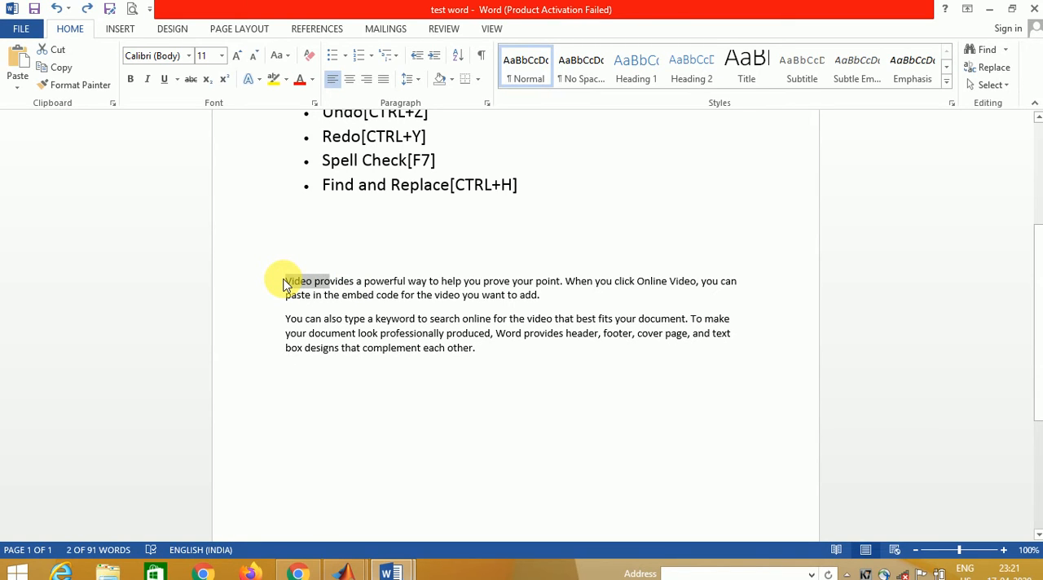
pyautogui.hotkey('shift', 'Right')
pyautogui.hotkey('shift', 'Right')
pyautogui.hotkey('shift', 'Right')
pyautogui.hotkey('shift', 'Right')
pyautogui.hotkey('shift', 'Right')
pyautogui.hotkey('shift', 'Right')
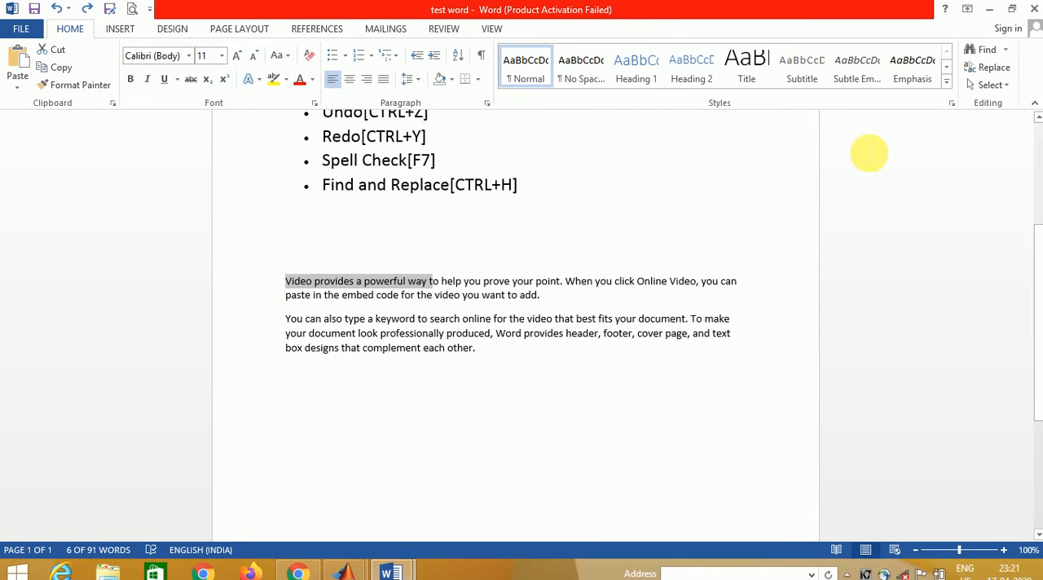
# - Paste the copied text on a new line below the second sample paragraph, and look at its paste options
pyautogui.click(1037, 120)
pyautogui.click(1037, 121)
pyautogui.click(1037, 120)
pyautogui.click(1037, 120)
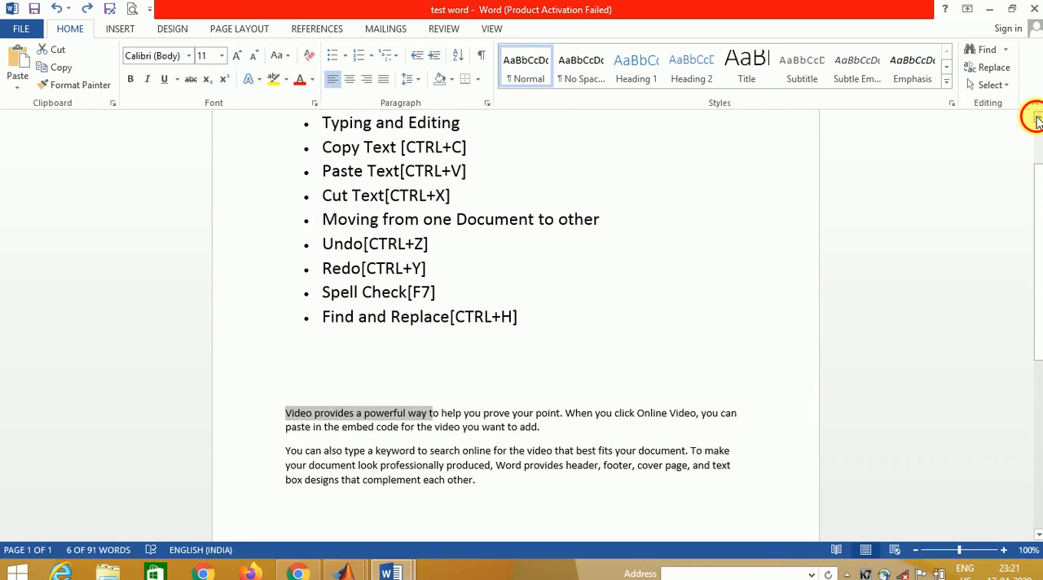
pyautogui.click(1037, 120)
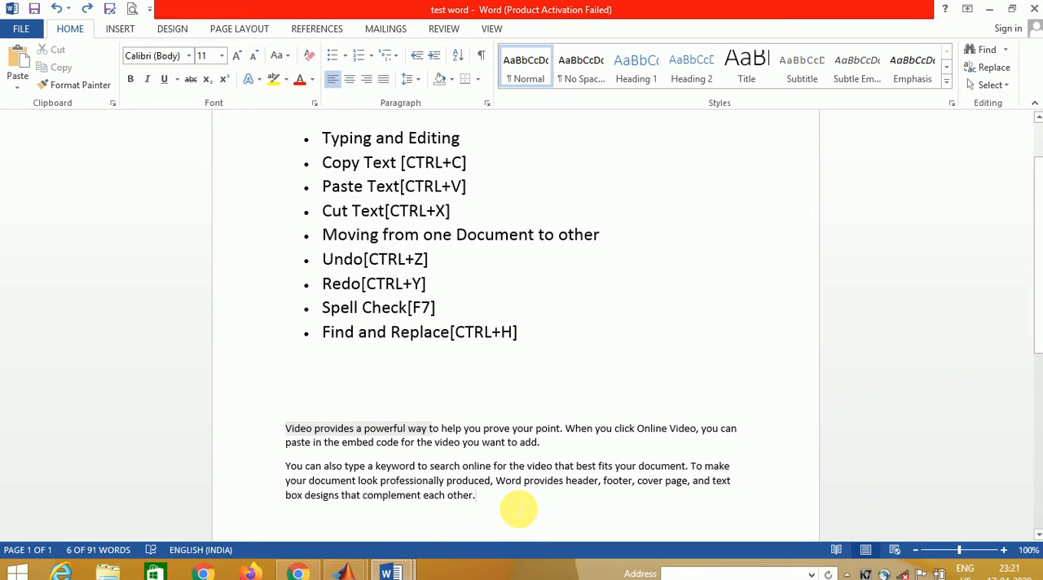
pyautogui.click(518, 511)
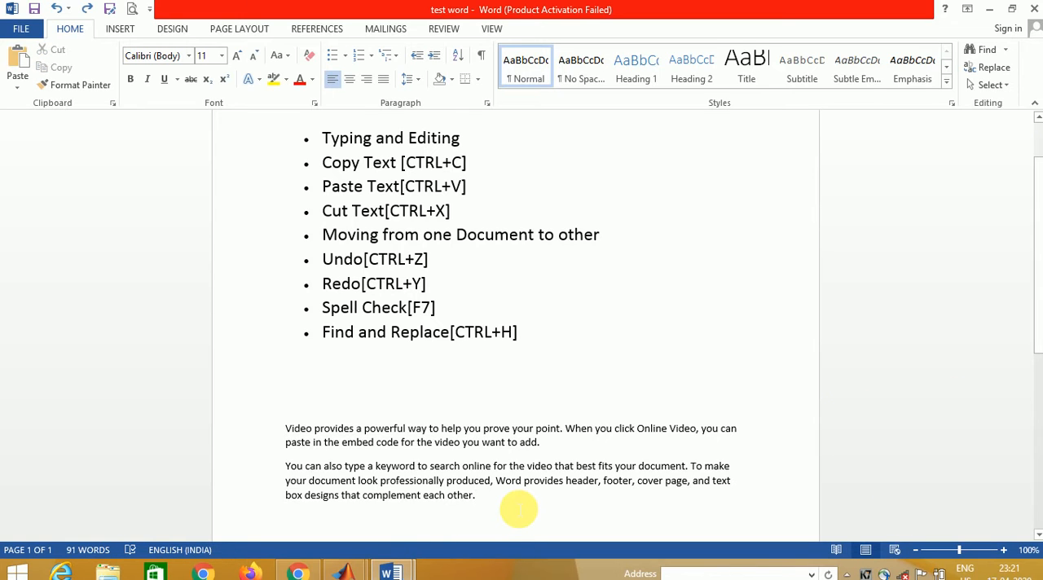
pyautogui.press('Return')
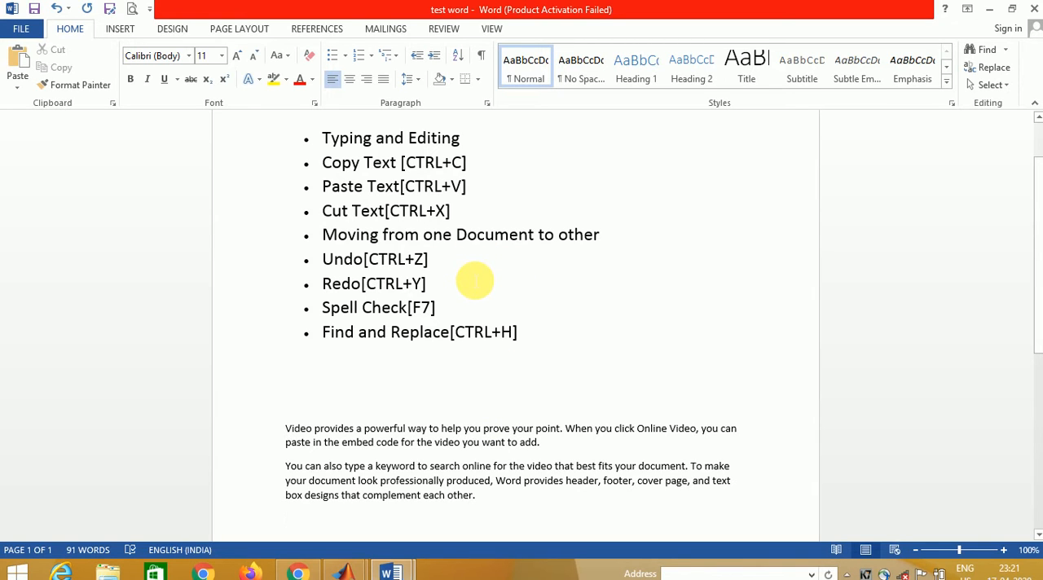
pyautogui.hotkey('ctrl', 'v')
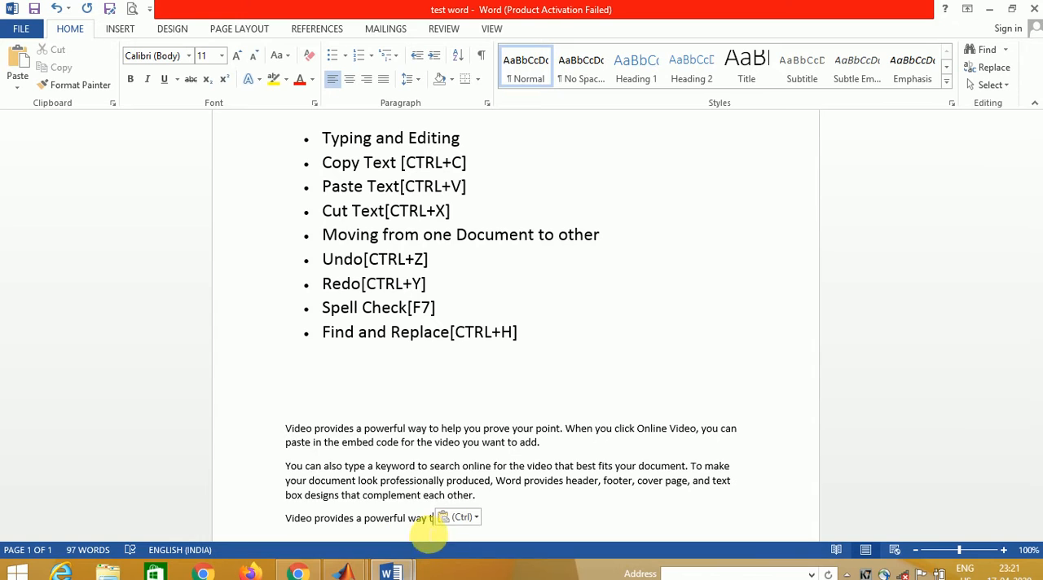
pyautogui.click(477, 519)
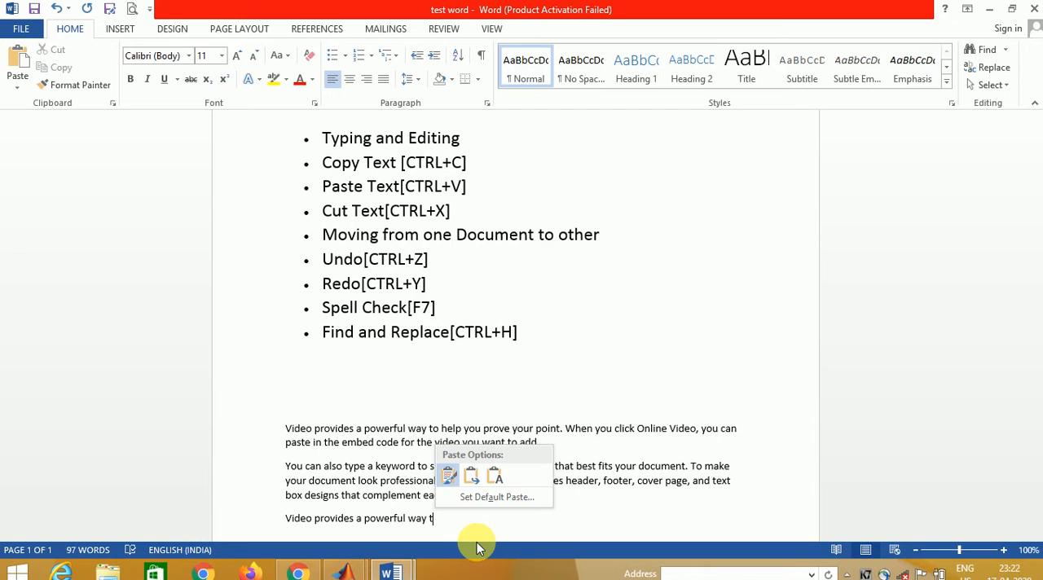
pyautogui.press('Escape')
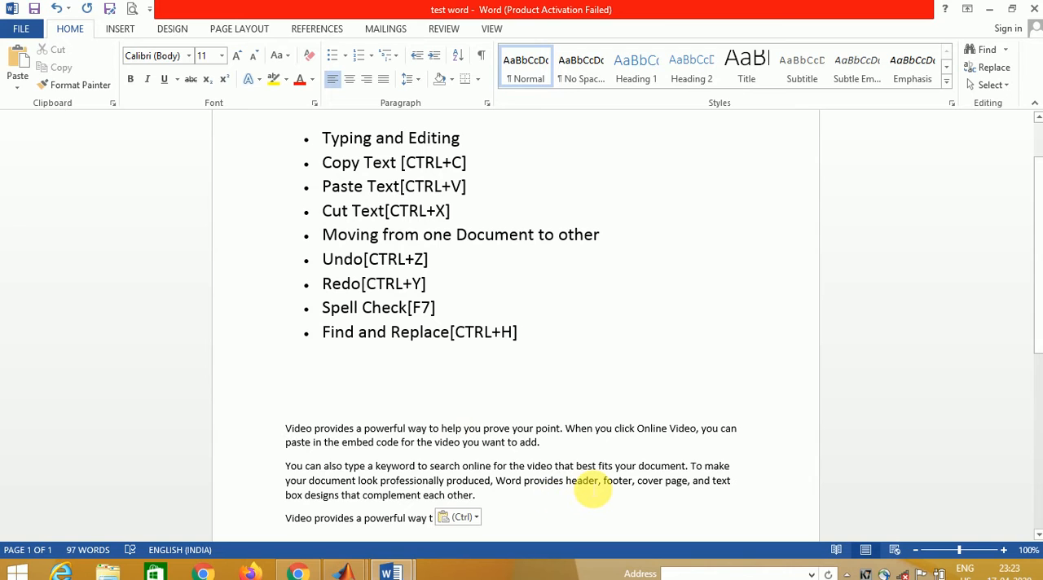
# - Insert the picture "flower" from the Desktop folder at the end of the newly pasted line
pyautogui.click(130, 30)
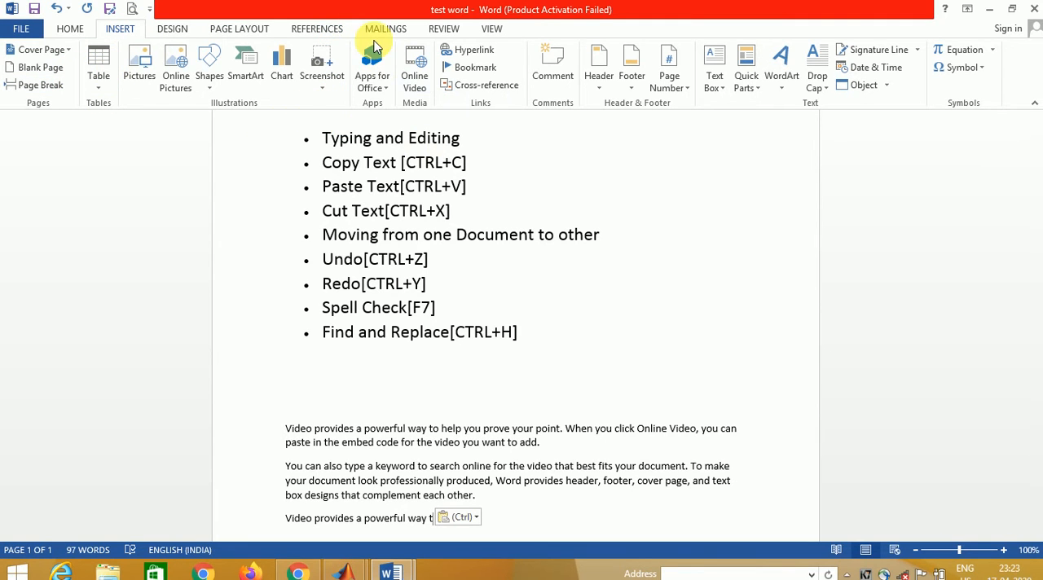
pyautogui.click(145, 57)
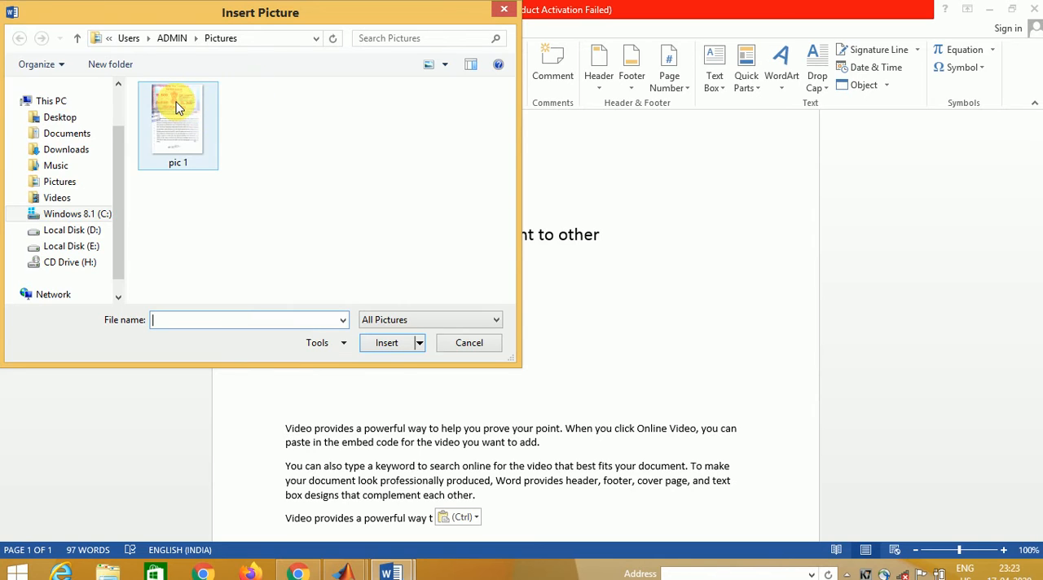
pyautogui.click(62, 118)
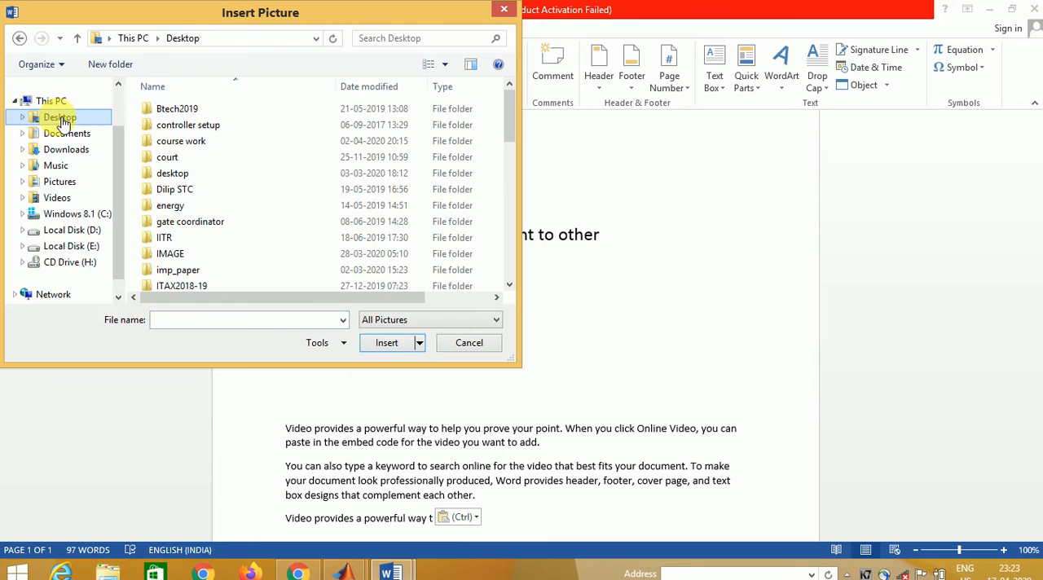
pyautogui.click(508, 284)
pyautogui.click(508, 284)
pyautogui.click(508, 284)
pyautogui.click(508, 284)
pyautogui.click(507, 283)
pyautogui.click(506, 284)
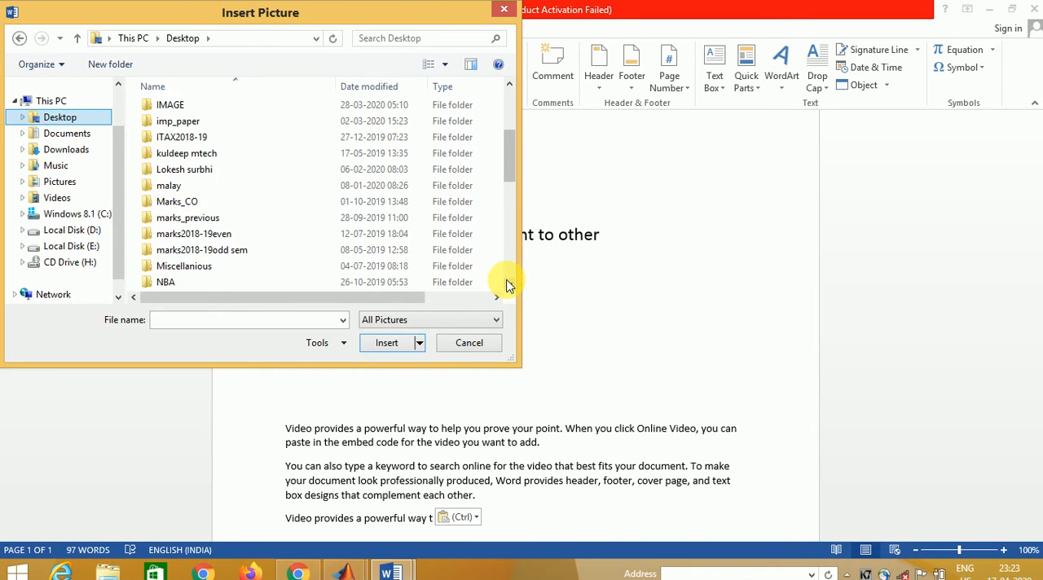
pyautogui.click(506, 284)
pyautogui.click(506, 284)
pyautogui.click(506, 283)
pyautogui.click(506, 284)
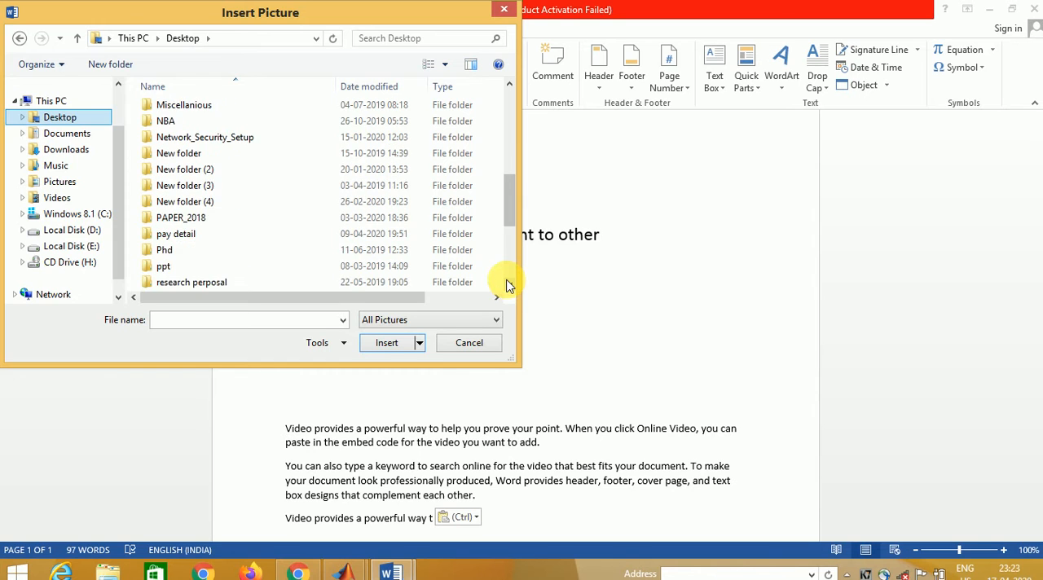
pyautogui.click(506, 284)
pyautogui.click(506, 284)
pyautogui.click(505, 283)
pyautogui.click(505, 284)
pyautogui.click(505, 284)
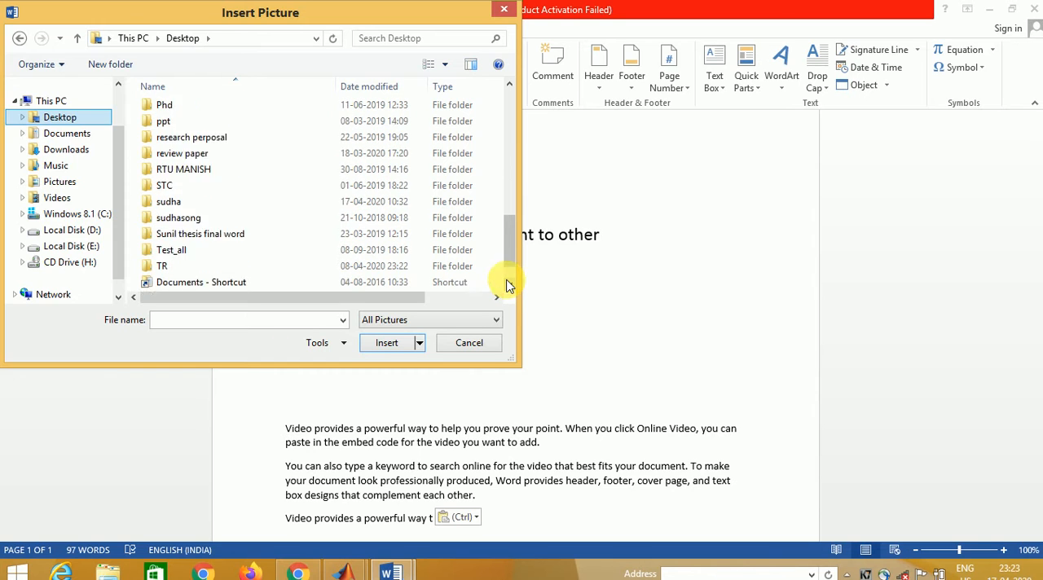
pyautogui.click(505, 284)
pyautogui.click(506, 283)
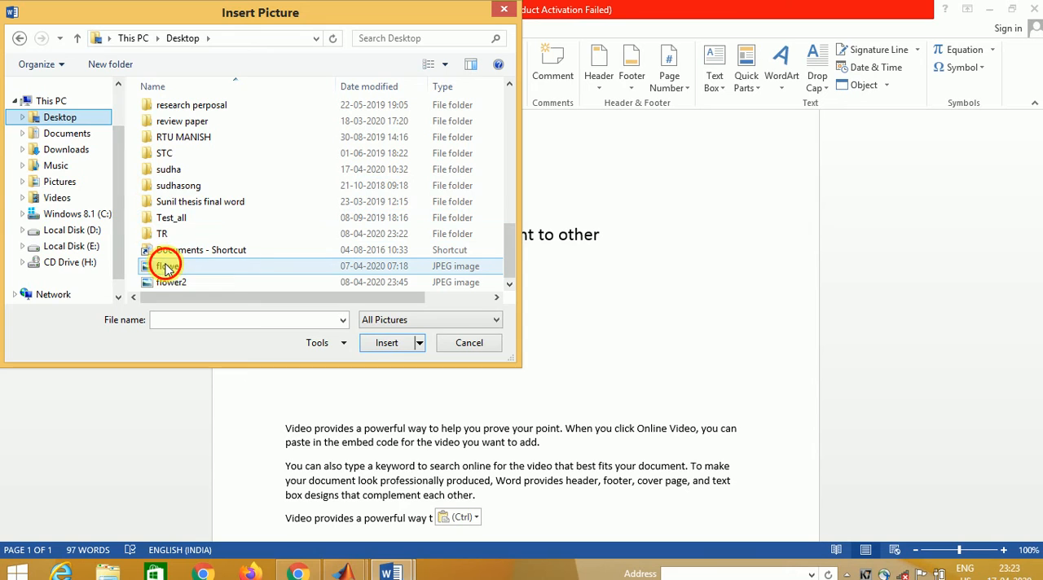
pyautogui.click(167, 268)
pyautogui.click(391, 345)
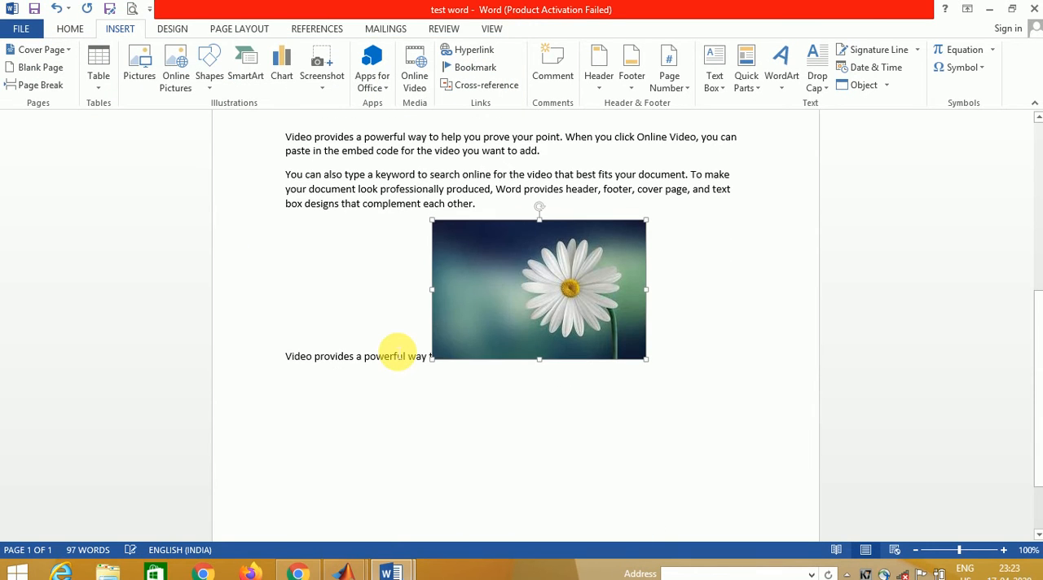
# - Move the flower picture below the last text line and shrink it to about 3.98 cm wide by 2.59 cm high
pyautogui.moveTo(520, 285); pyautogui.dragTo(488, 385)
pyautogui.moveTo(461, 340); pyautogui.dragTo(509, 404)
pyautogui.moveTo(541, 435); pyautogui.dragTo(437, 364)
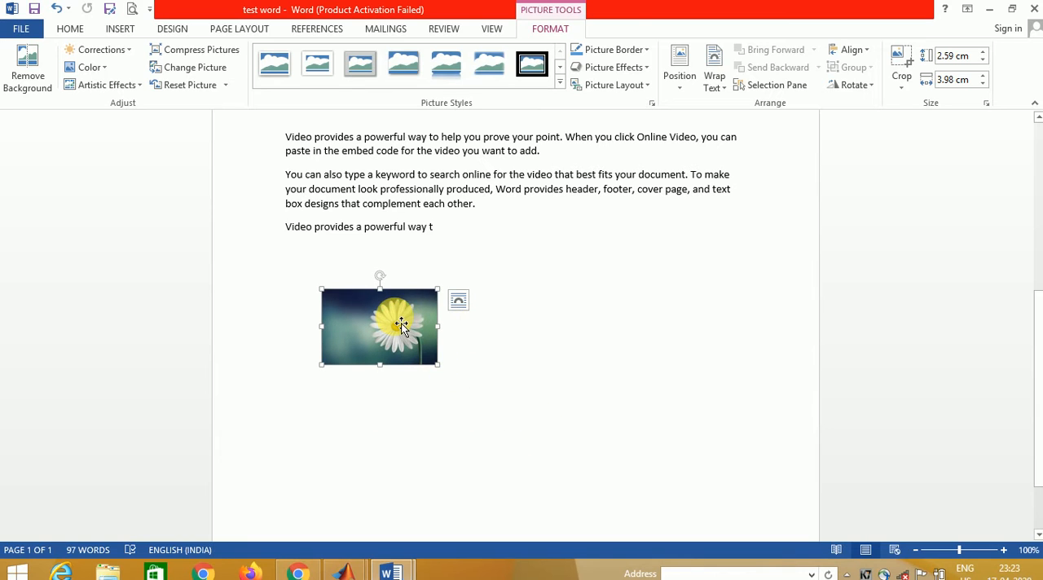
pyautogui.moveTo(399, 323); pyautogui.dragTo(612, 323)
pyautogui.moveTo(353, 324); pyautogui.dragTo(428, 373)
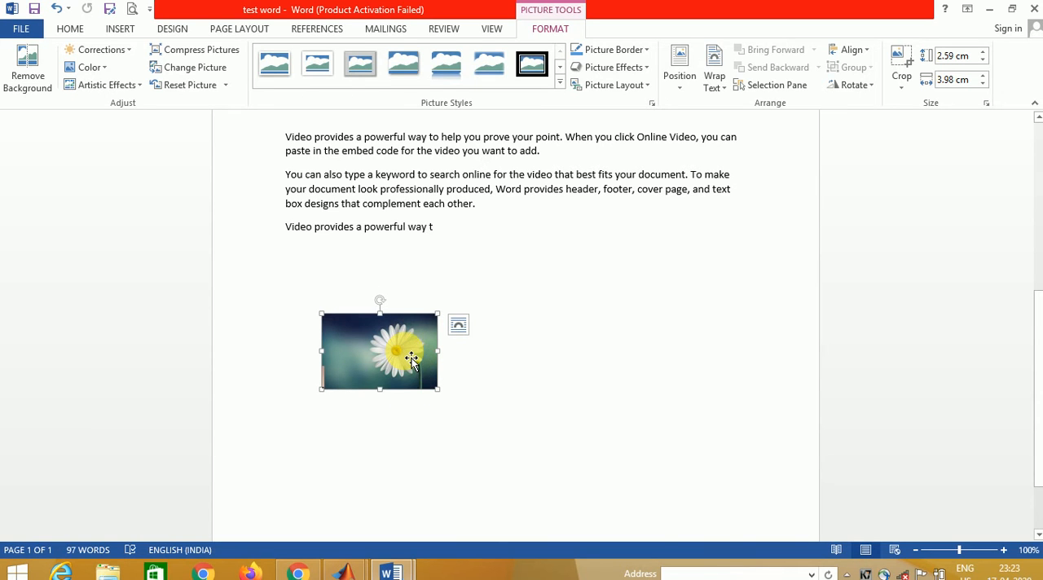
# - Copy the flower picture and try to paste it on the blank line between the bullet list and the first sample paragraph
pyautogui.rightClick(407, 357)
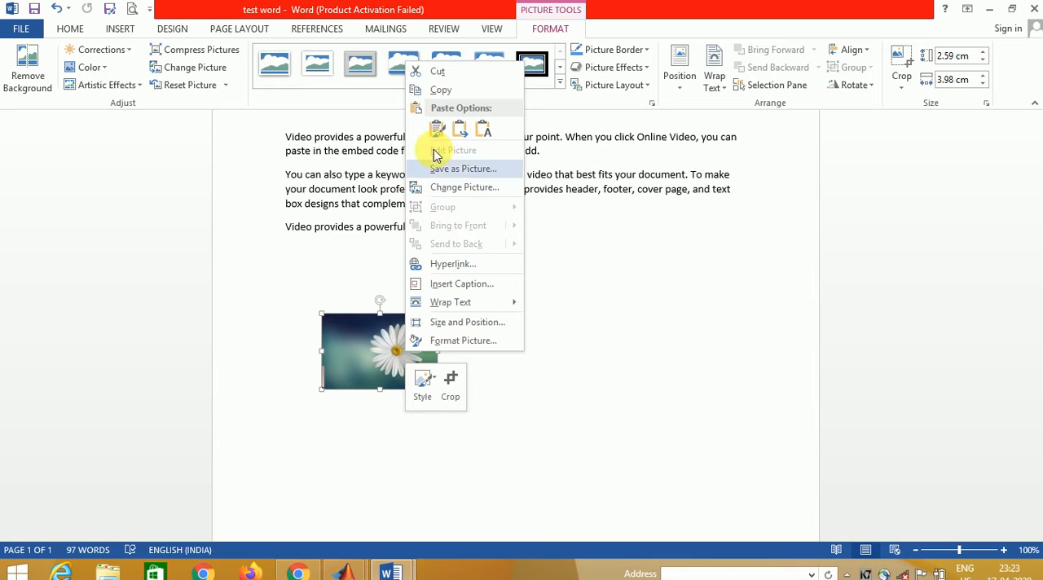
pyautogui.click(443, 91)
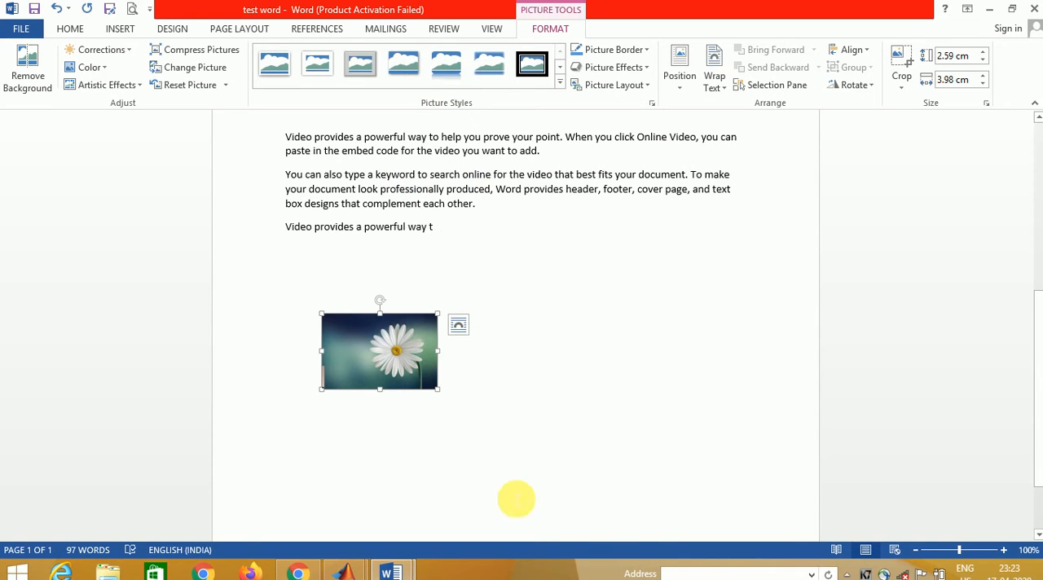
pyautogui.click(742, 144)
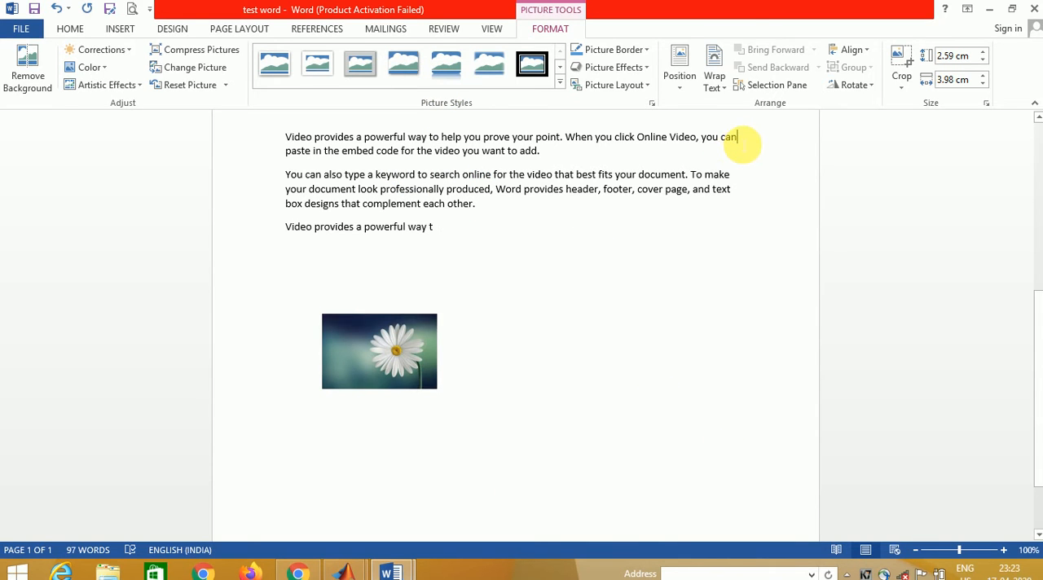
pyautogui.press('Up')
pyautogui.press('Up')
pyautogui.press('Up')
pyautogui.press('Up')
pyautogui.press('Up')
pyautogui.press('Up')
pyautogui.press('Up')
pyautogui.press('Up')
pyautogui.press('Up')
pyautogui.press('Up')
pyautogui.press('Up')
pyautogui.press('Up')
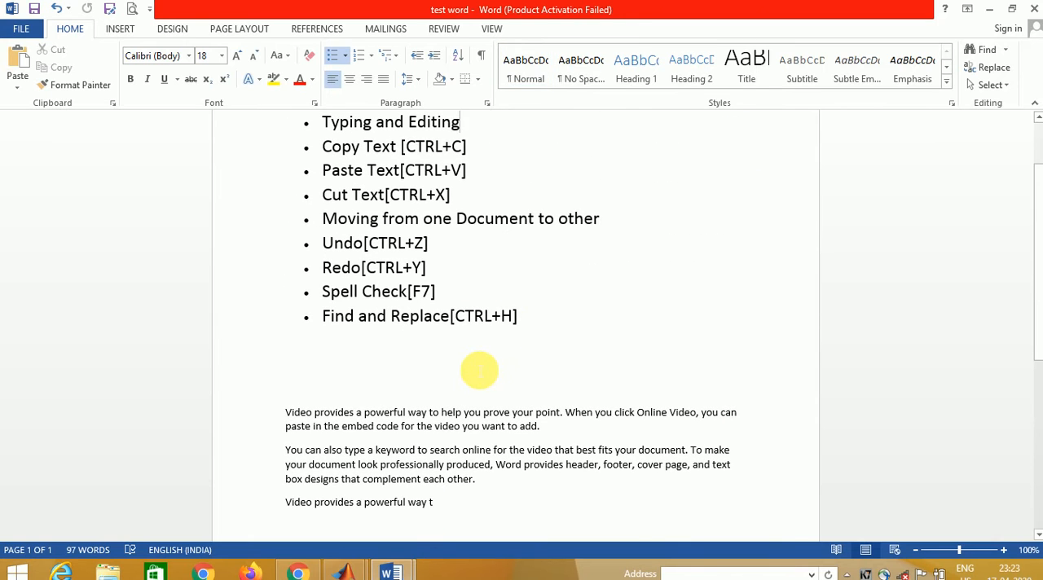
pyautogui.click(473, 364)
pyautogui.hotkey('ctrl', 'v')
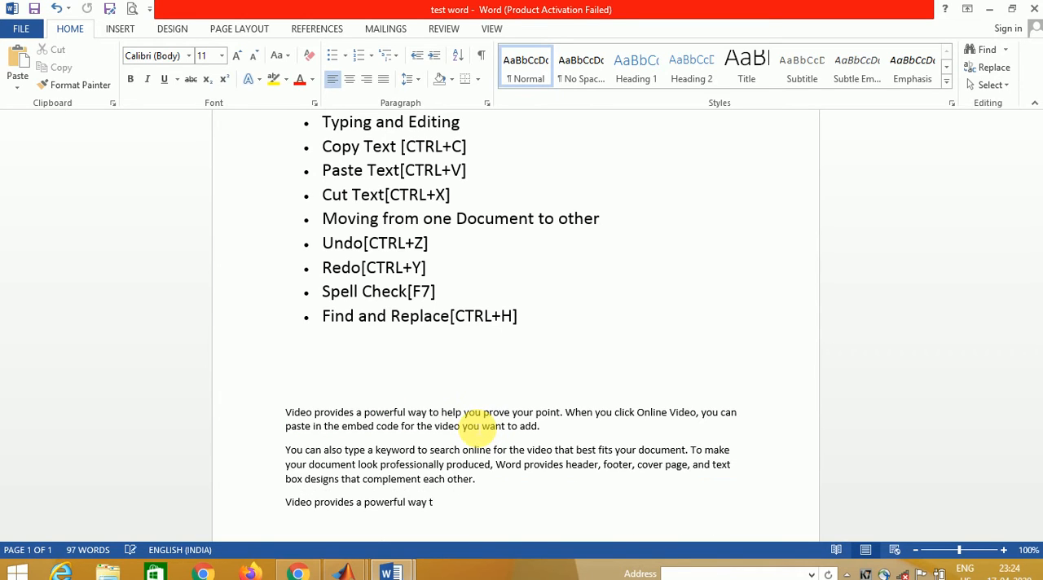
# - Undo the flower picture's resizing and moves, trying one redo along the way, and undo its insertion
pyautogui.hotkey('ctrl', 'z')
pyautogui.hotkey('ctrl', 'y')
pyautogui.hotkey('ctrl', 'z')
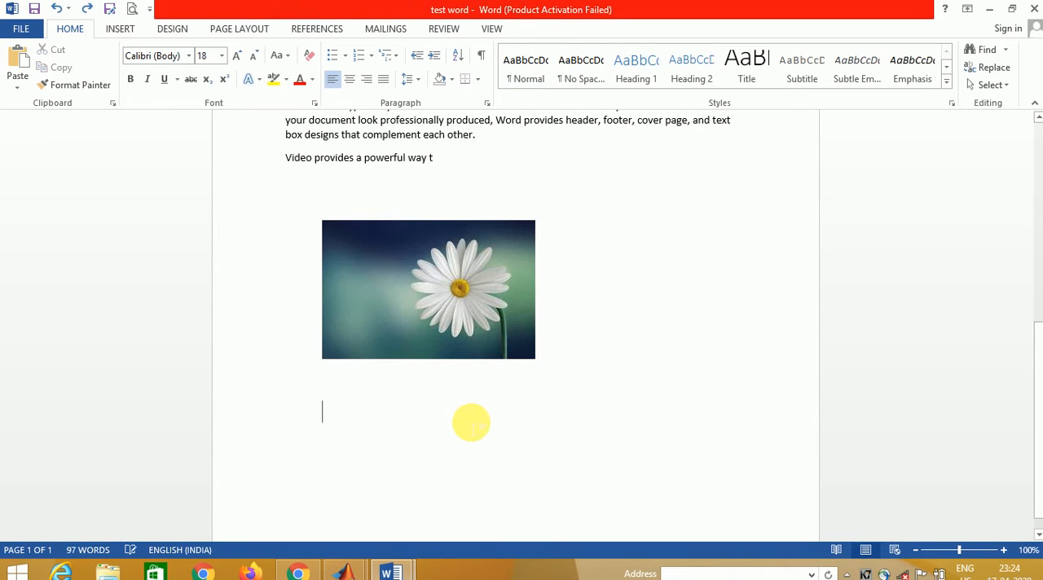
pyautogui.hotkey('ctrl', 'z')
pyautogui.hotkey('ctrl', 'z')
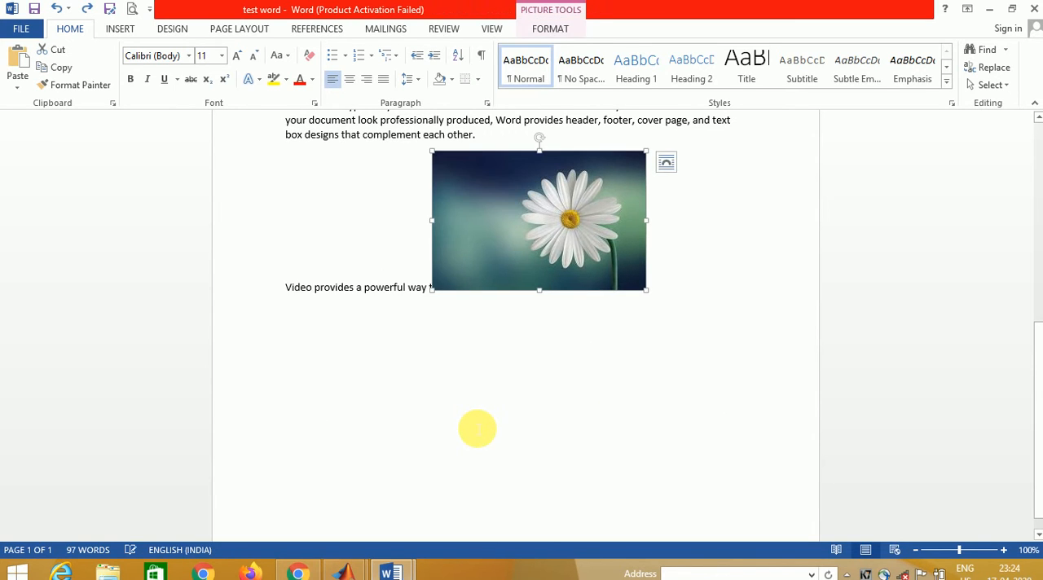
pyautogui.hotkey('ctrl', 'z')
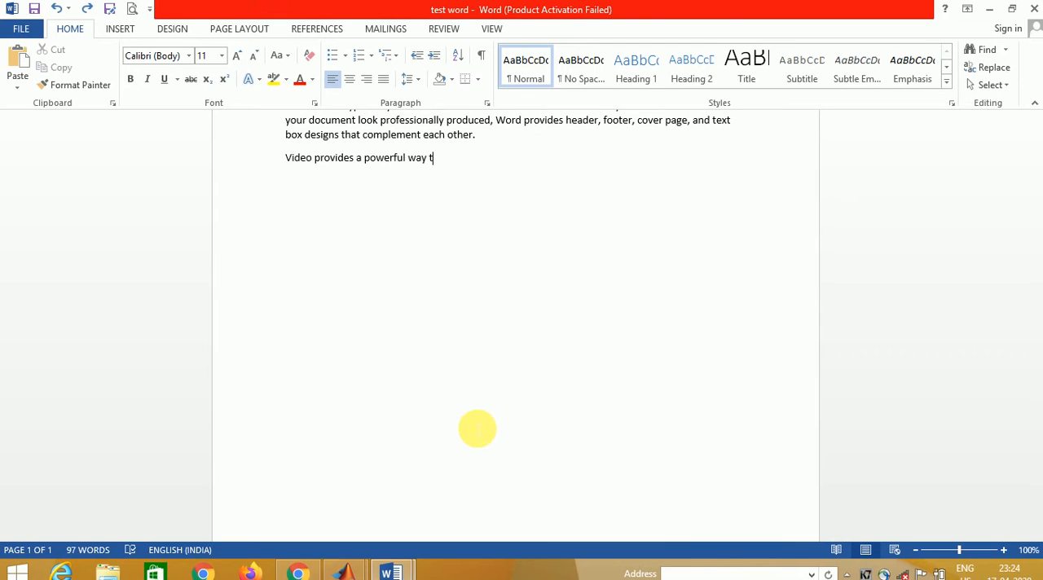
# - Cut "Video provides a powerful way to" from the start of the first sample paragraph
pyautogui.scroll(1, 476, 428)
pyautogui.press('Up')
pyautogui.press('Up')
pyautogui.press('Up')
pyautogui.press('Up')
pyautogui.press('Up')
pyautogui.press('Up')
pyautogui.press('Up')
pyautogui.press('Up')
pyautogui.press('Up')
pyautogui.press('Up')
pyautogui.press('Up')
pyautogui.press('Up')
pyautogui.press('Up')
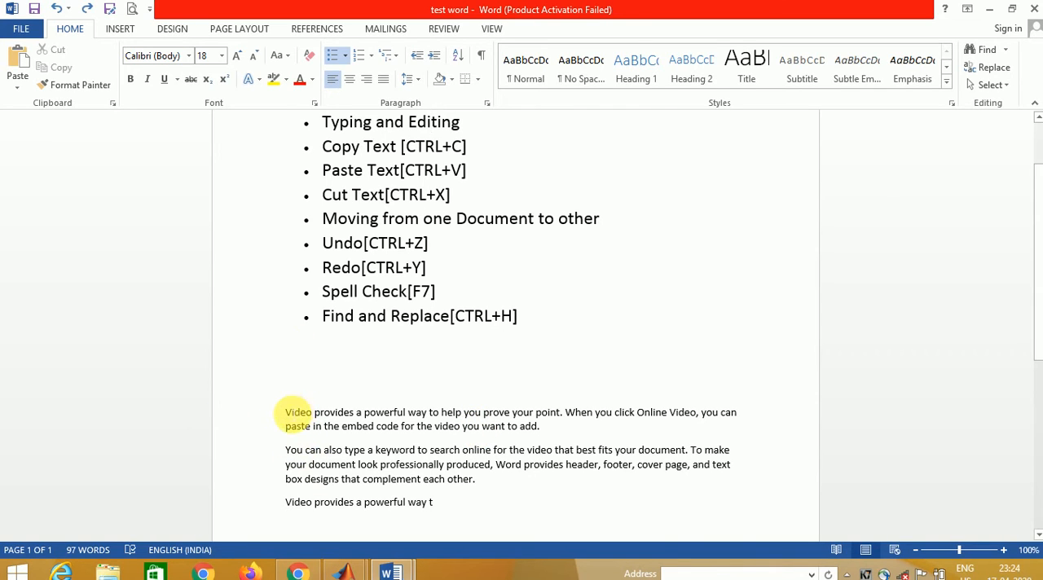
pyautogui.moveTo(286, 415); pyautogui.dragTo(437, 417)
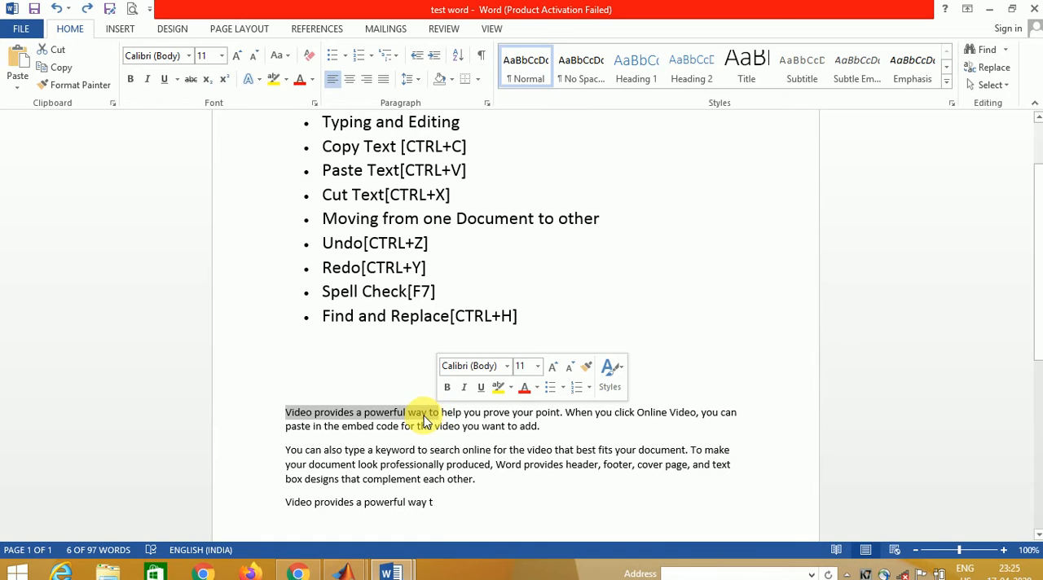
pyautogui.rightClick(424, 414)
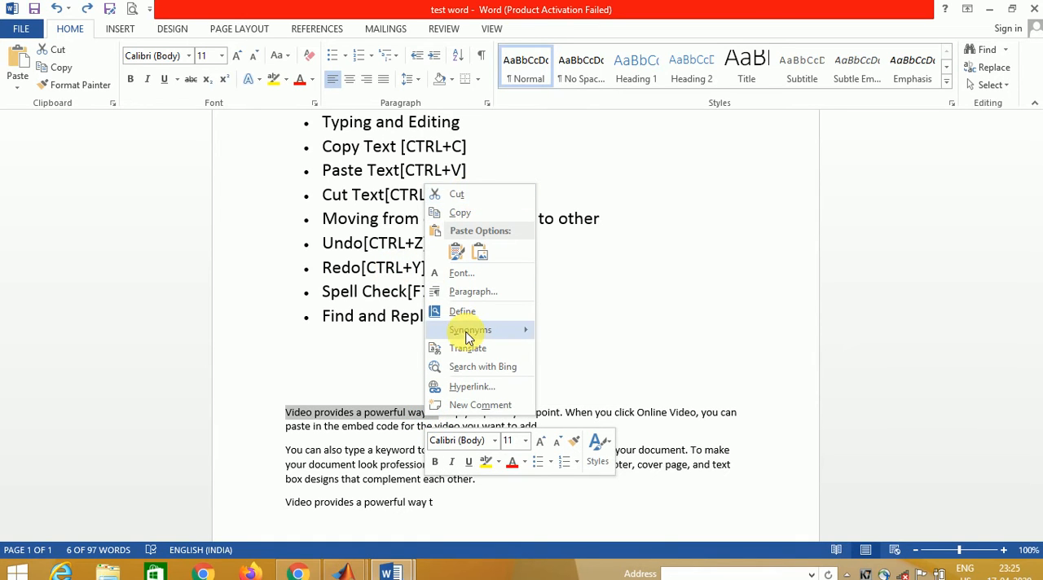
pyautogui.moveTo(467, 337)
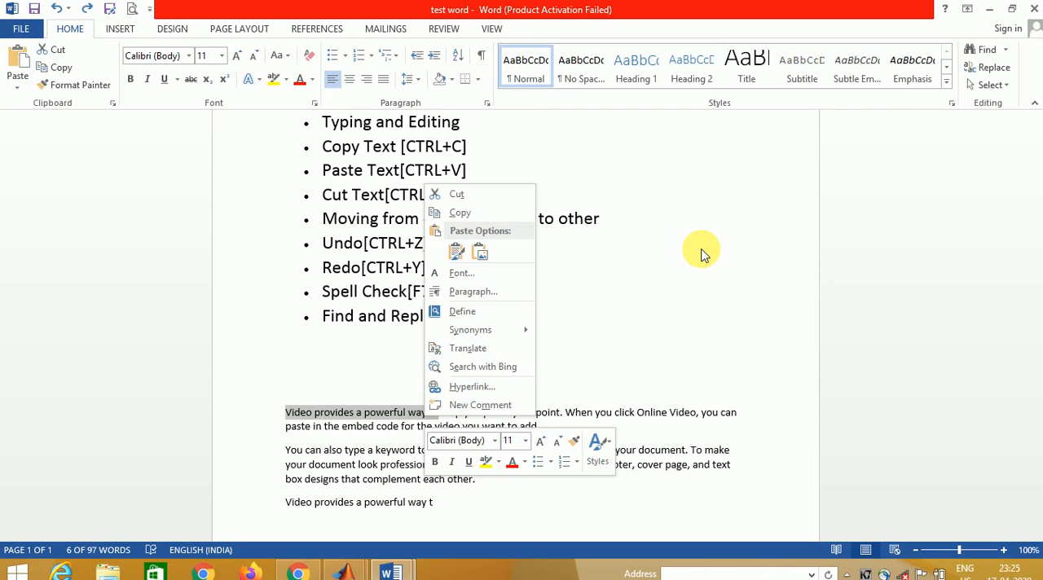
pyautogui.click(612, 286)
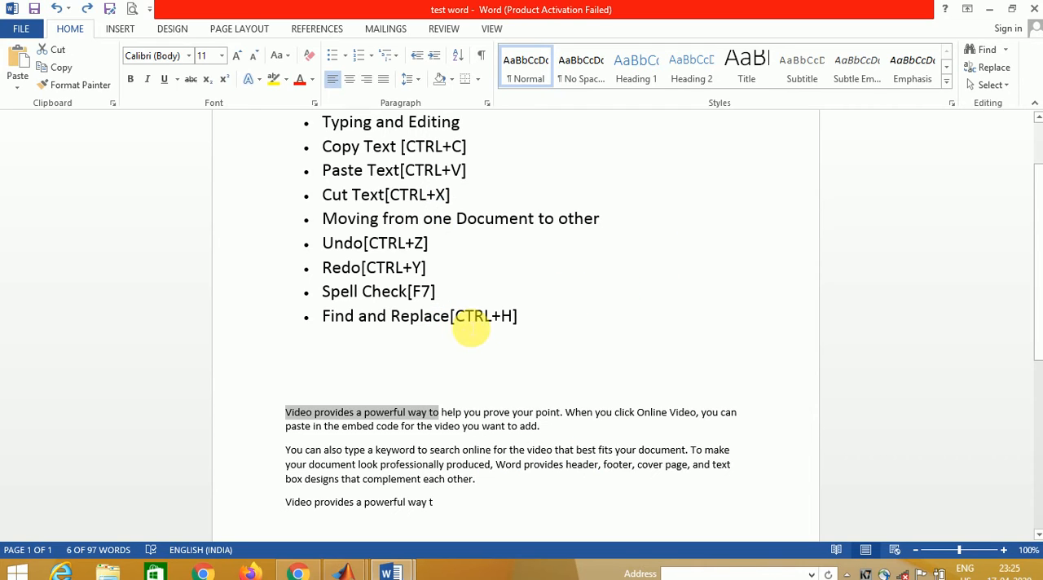
pyautogui.hotkey('ctrl', 'x')
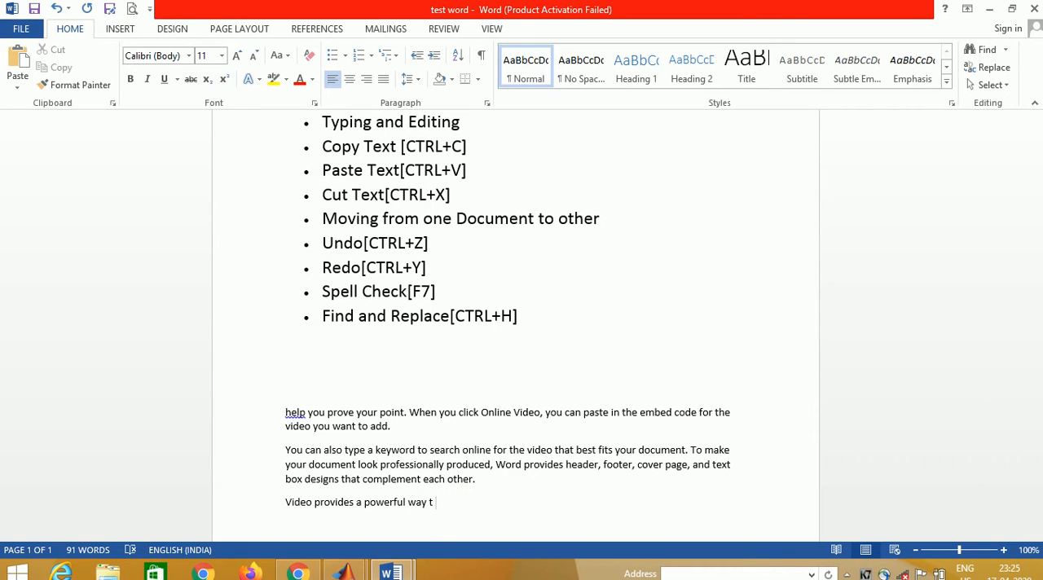
# - Paste the cut text at the end of the last line, using Keep Text Only as the paste option
pyautogui.hotkey('ctrl', 'v')
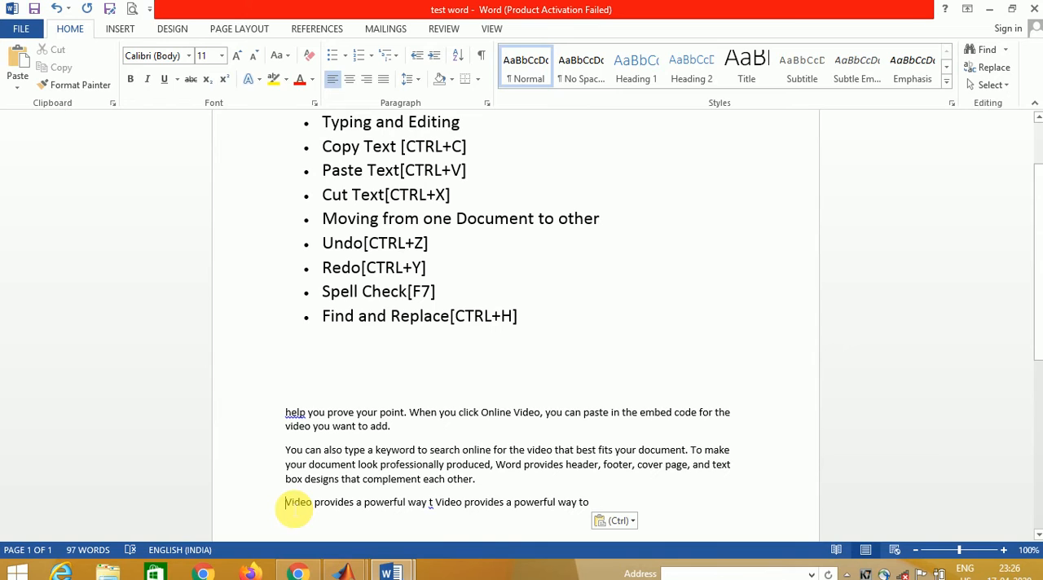
pyautogui.press('ctrl')
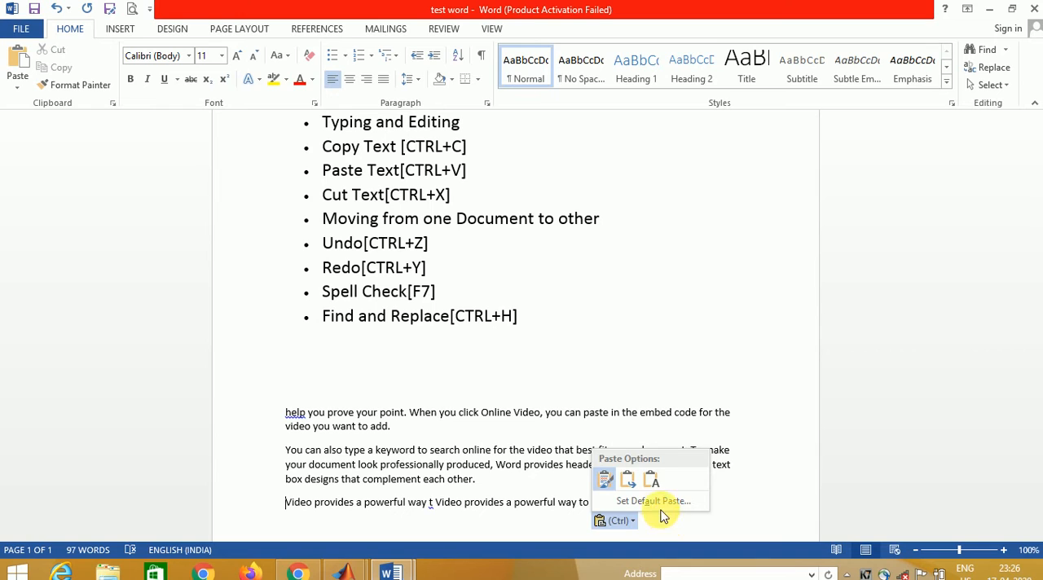
pyautogui.click(604, 482)
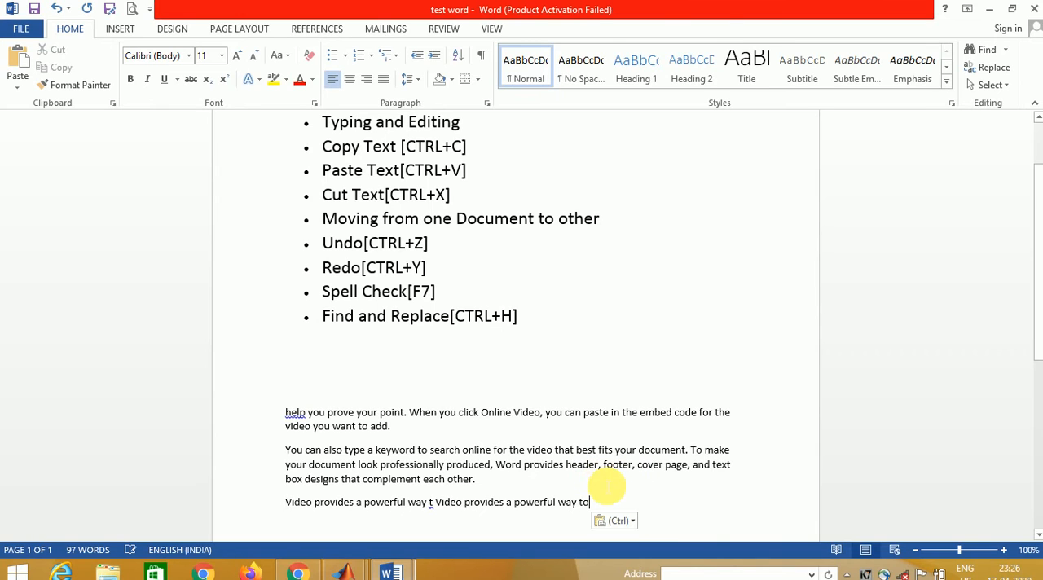
pyautogui.click(632, 521)
pyautogui.click(655, 485)
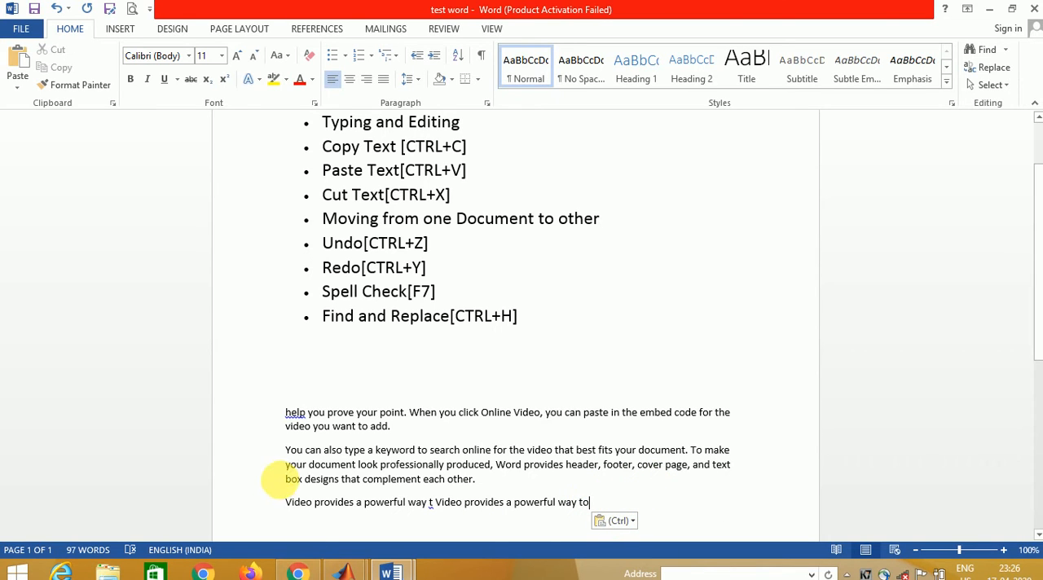
# - Copy the whole last line of the test word document and paste it below the second paragraph in Document1
pyautogui.moveTo(289, 501); pyautogui.dragTo(426, 518)
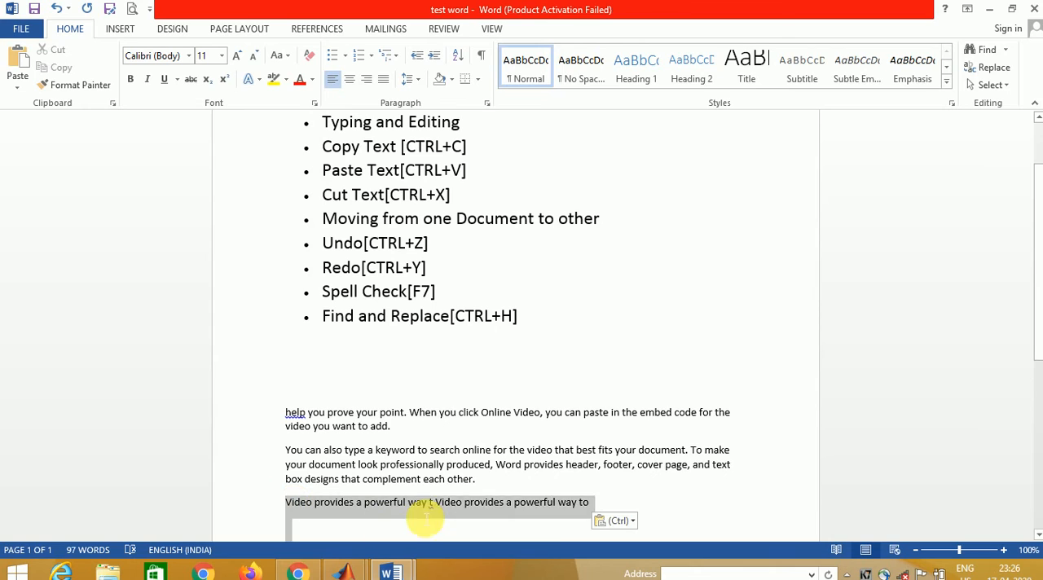
pyautogui.click(505, 505)
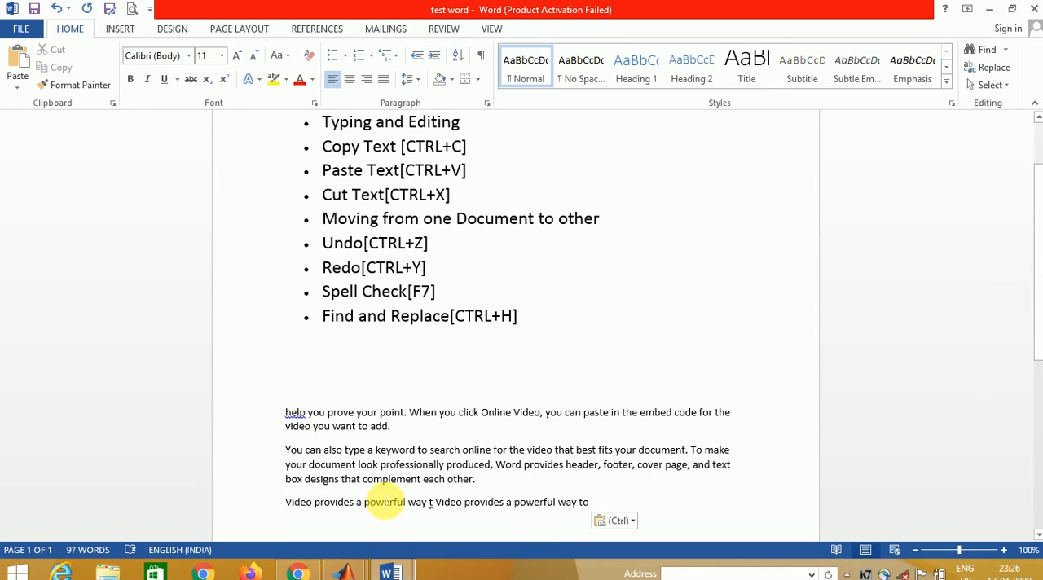
pyautogui.click(287, 504)
pyautogui.moveTo(348, 513); pyautogui.dragTo(627, 501)
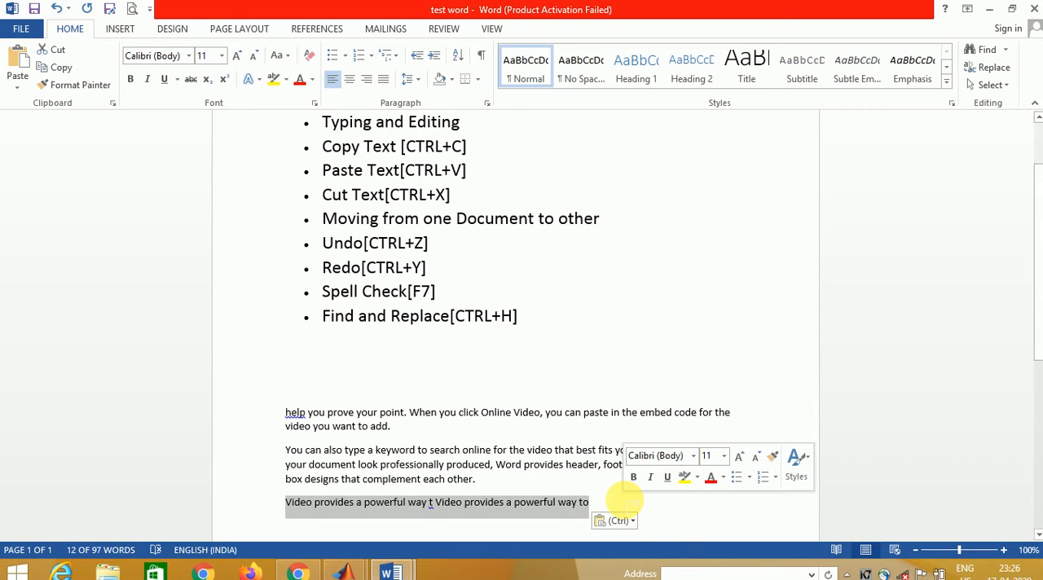
pyautogui.rightClick(504, 508)
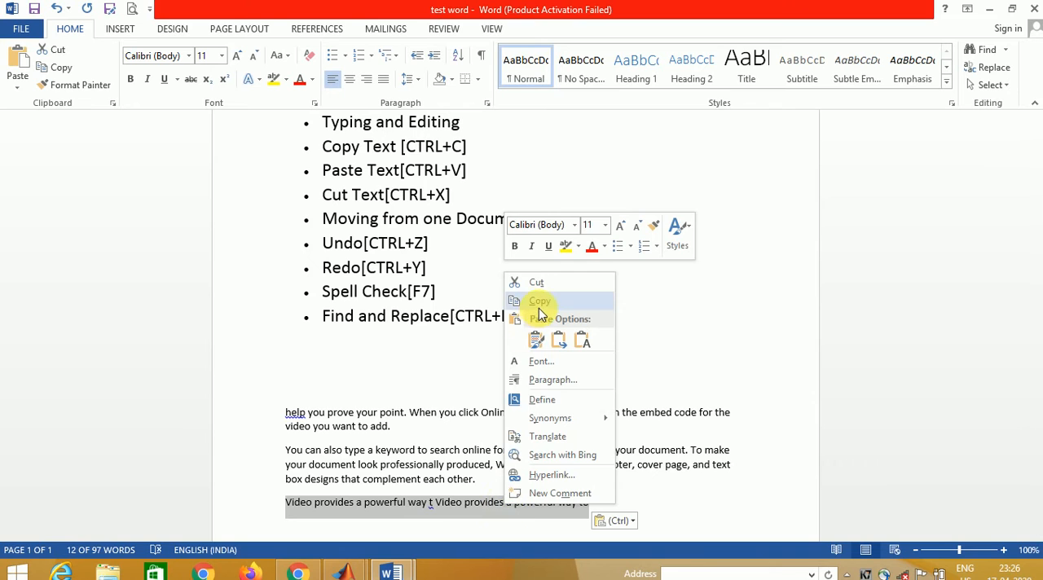
pyautogui.click(537, 303)
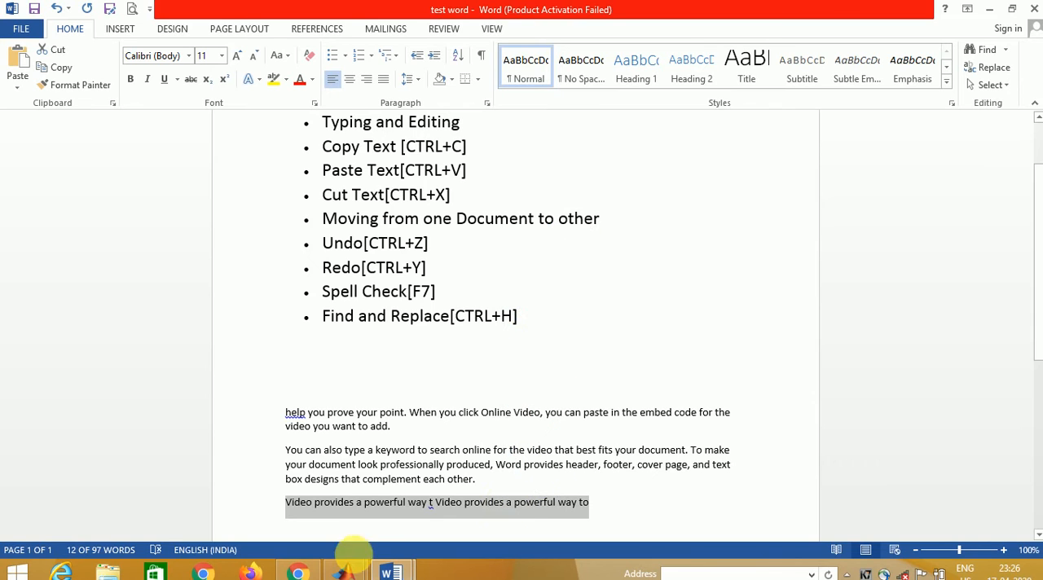
pyautogui.click(390, 571)
pyautogui.click(449, 491)
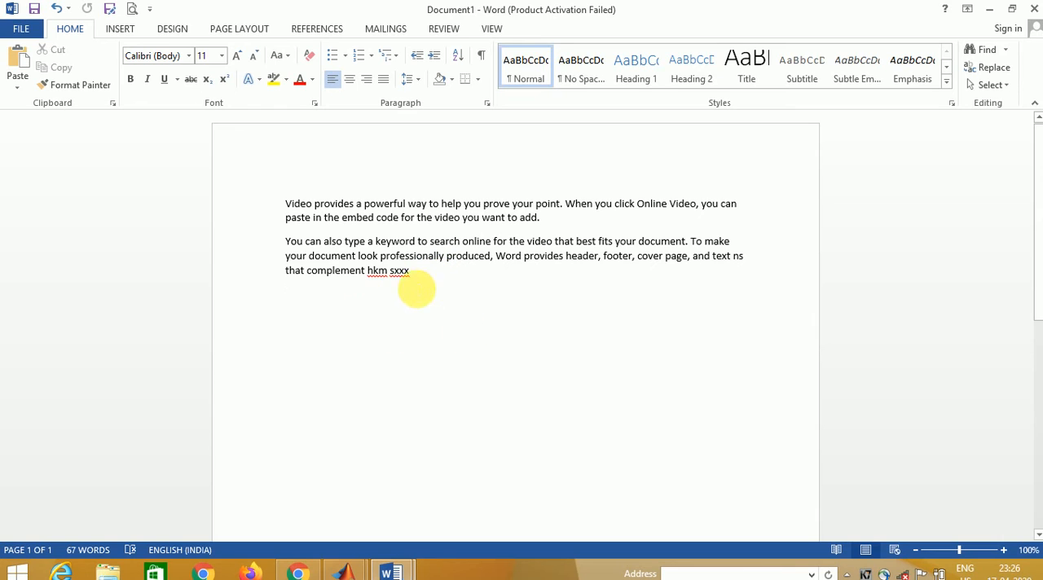
pyautogui.hotkey('ctrl', 'v')
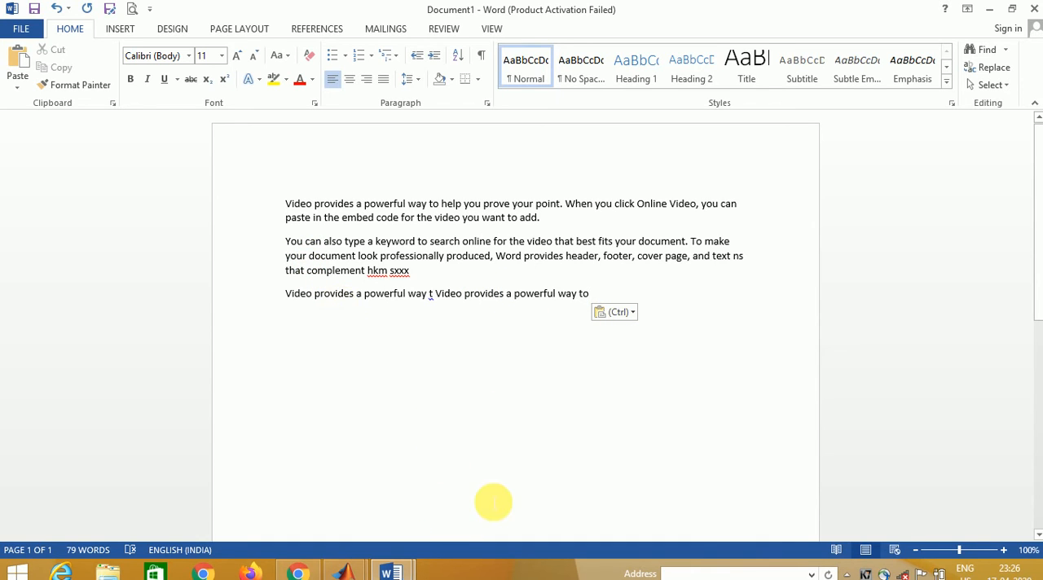
# - Cut the selected last line from the test word document and paste it at the end of the last line in Document1
pyautogui.click(391, 572)
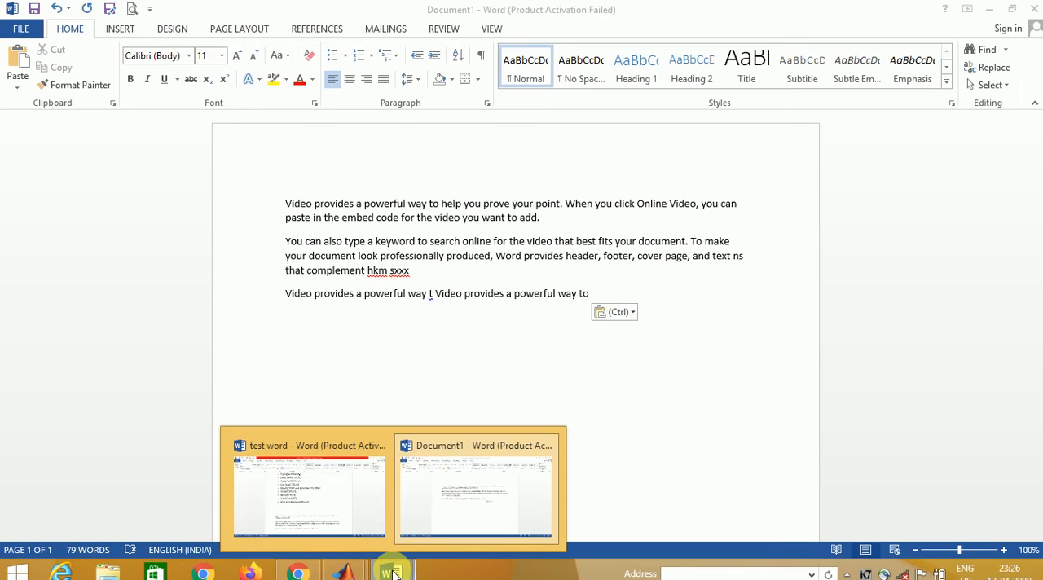
pyautogui.click(361, 530)
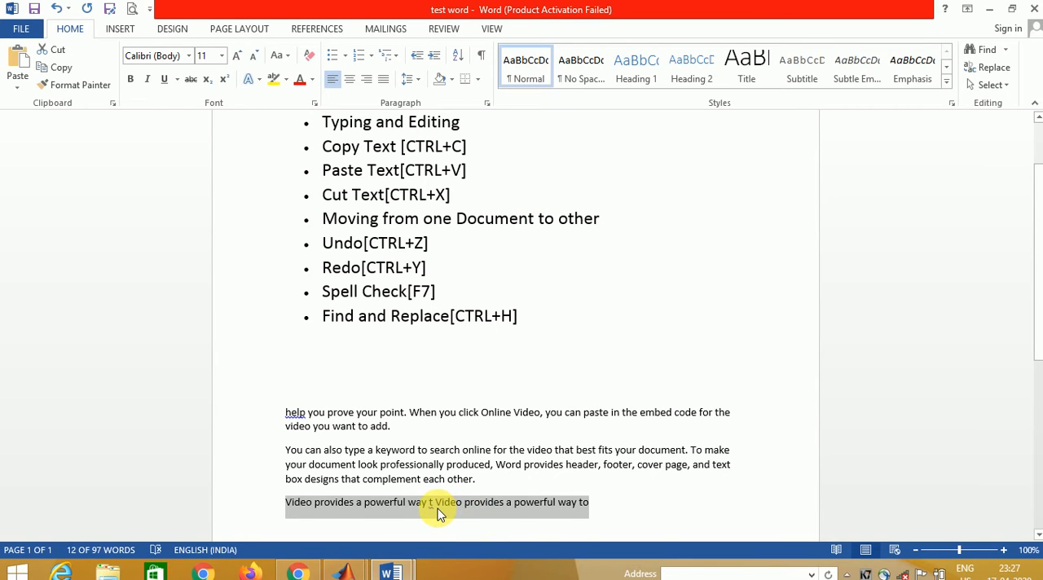
pyautogui.hotkey('ctrl', 'x')
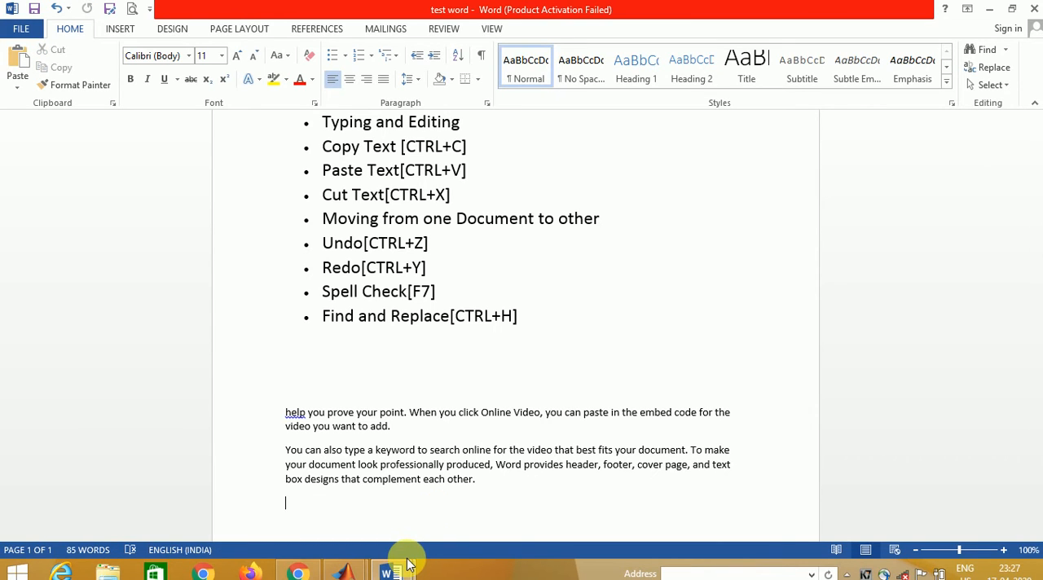
pyautogui.moveTo(398, 565)
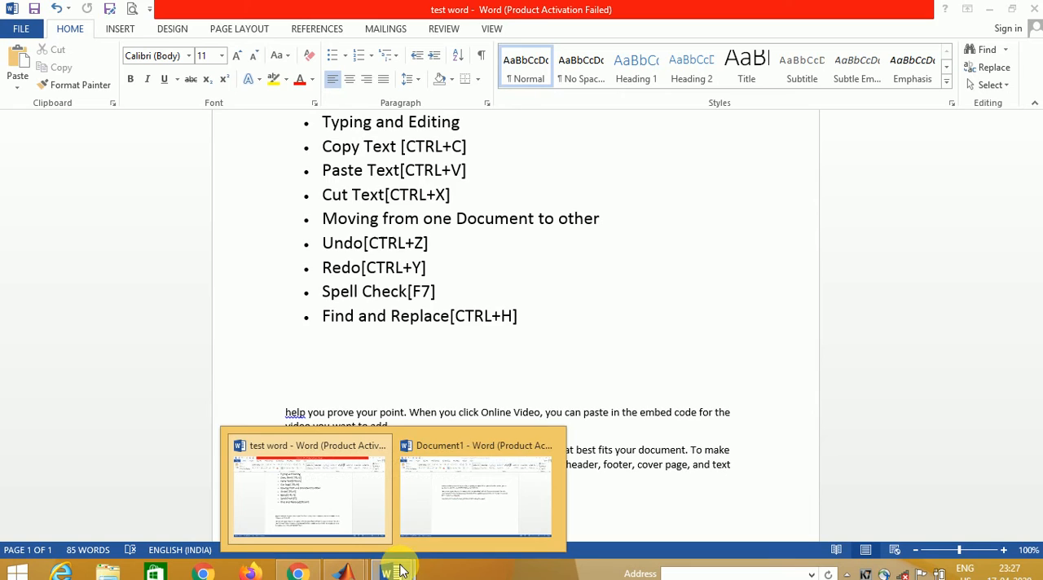
pyautogui.click(474, 500)
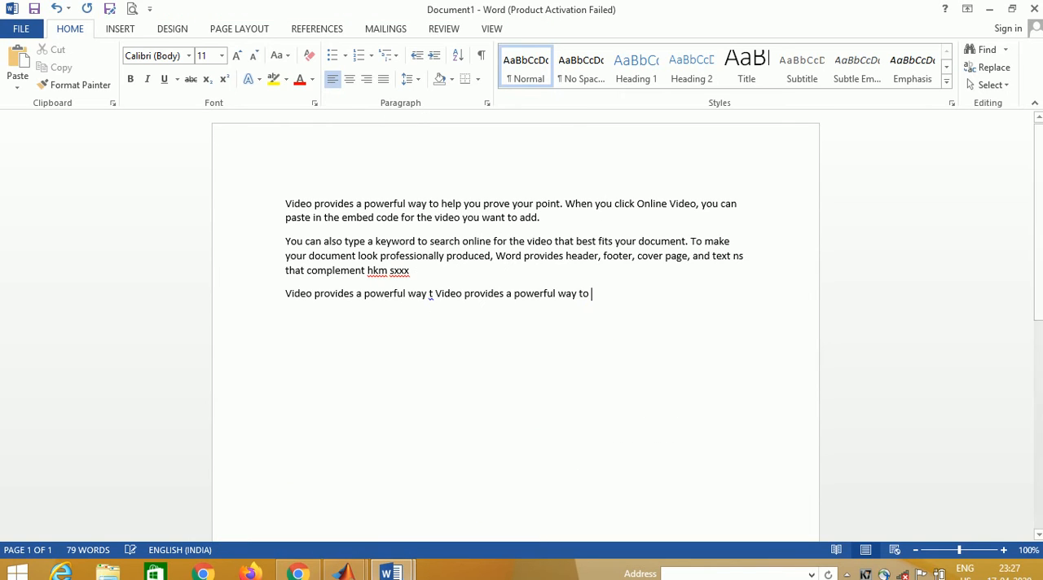
pyautogui.hotkey('ctrl', 'v')
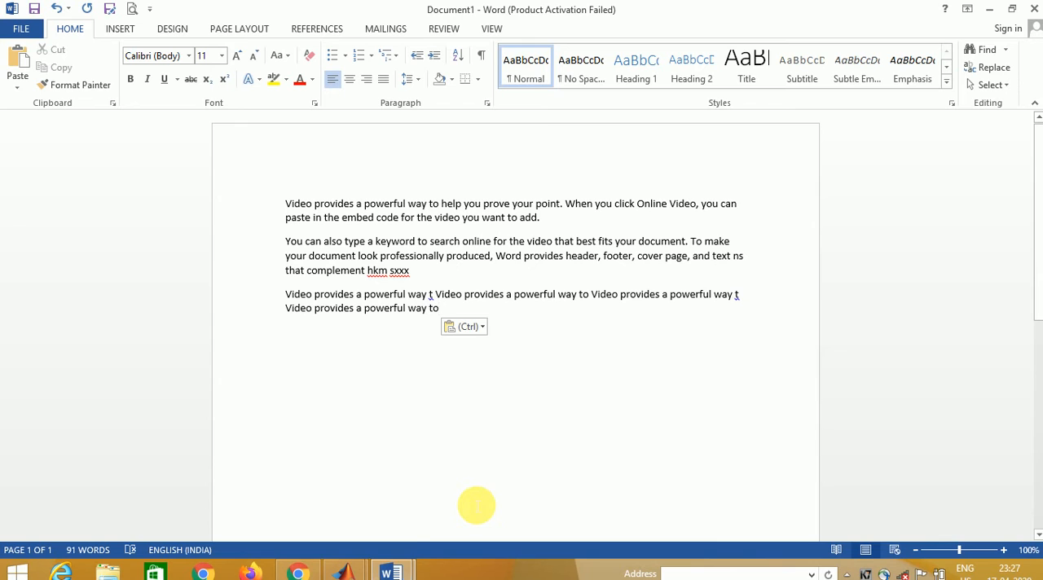
# - Return to the test word document, place the cursor at the end of the last paragraph, and view the undo history
pyautogui.click(393, 573)
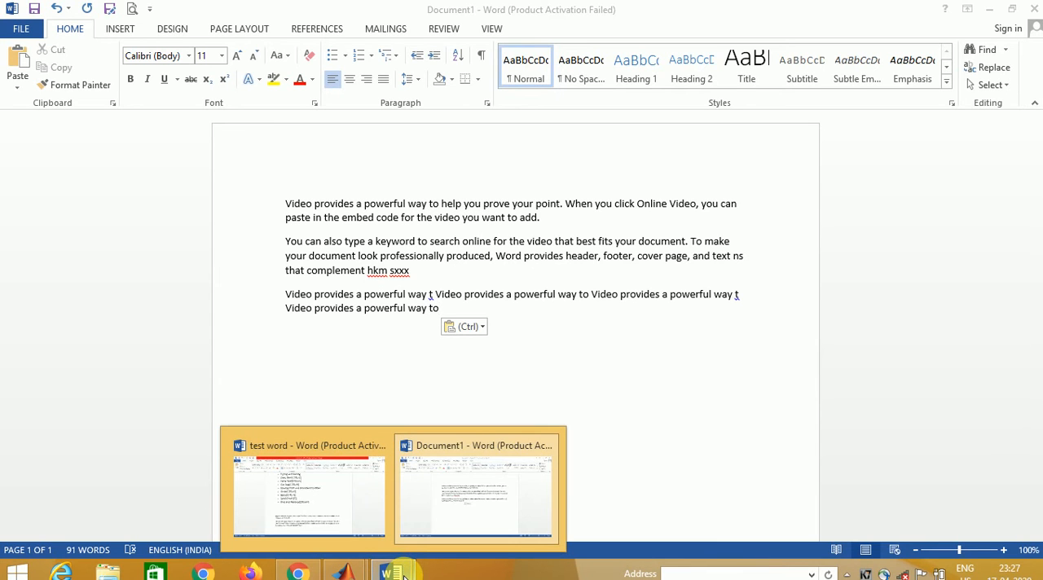
pyautogui.click(340, 508)
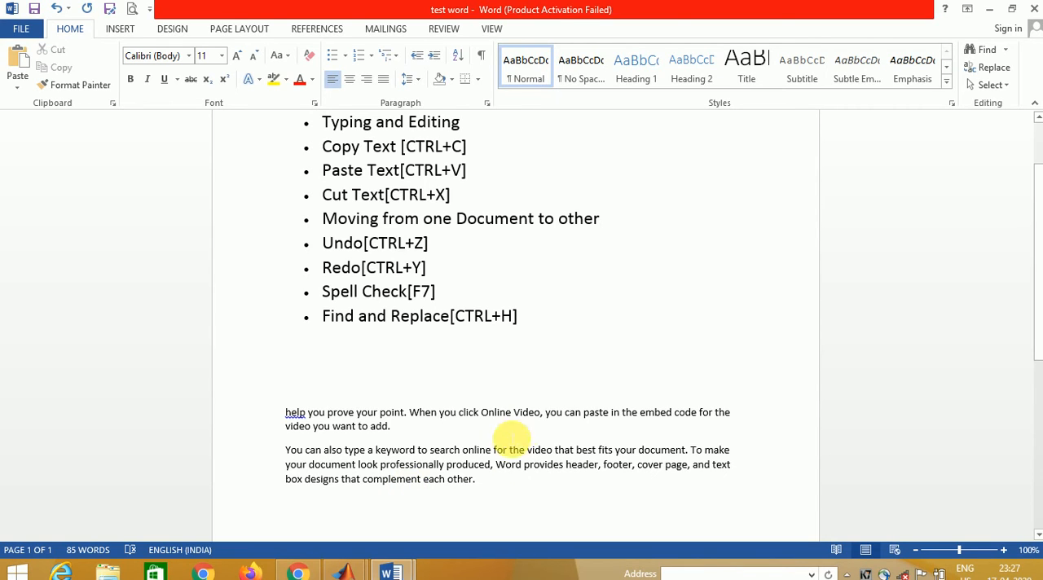
pyautogui.click(481, 484)
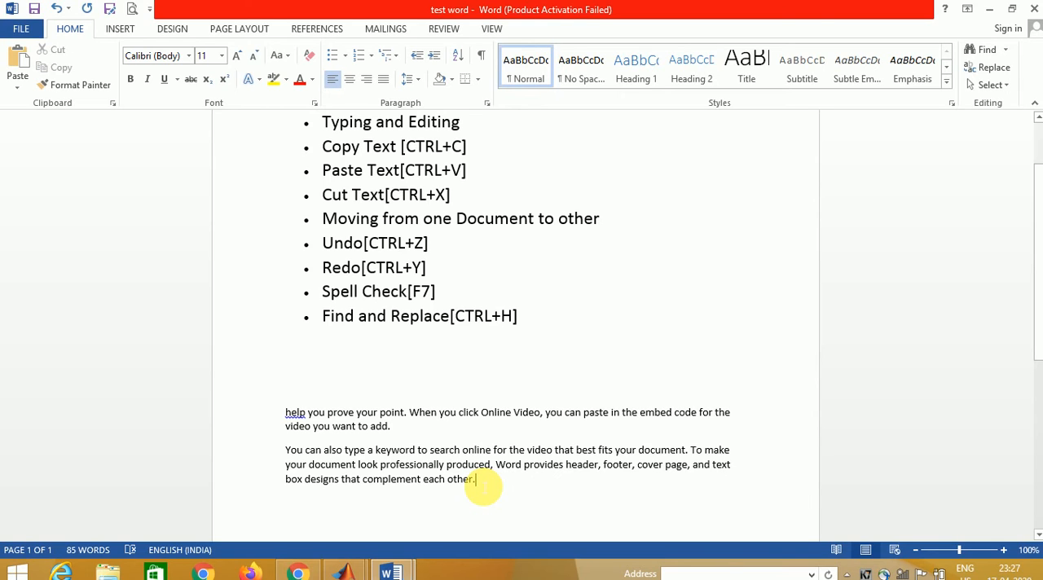
pyautogui.press('Return')
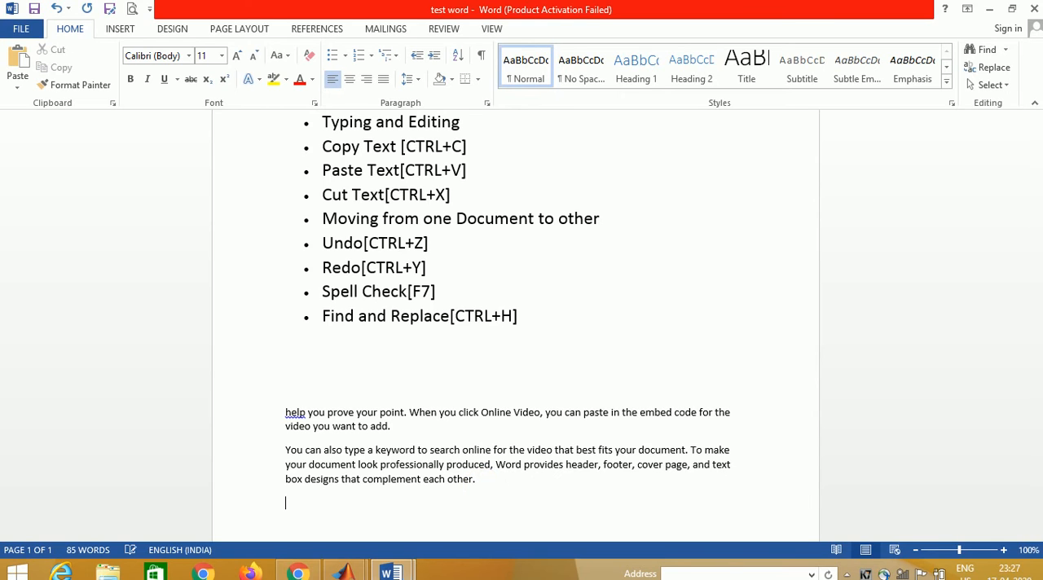
pyautogui.press('BackSpace')
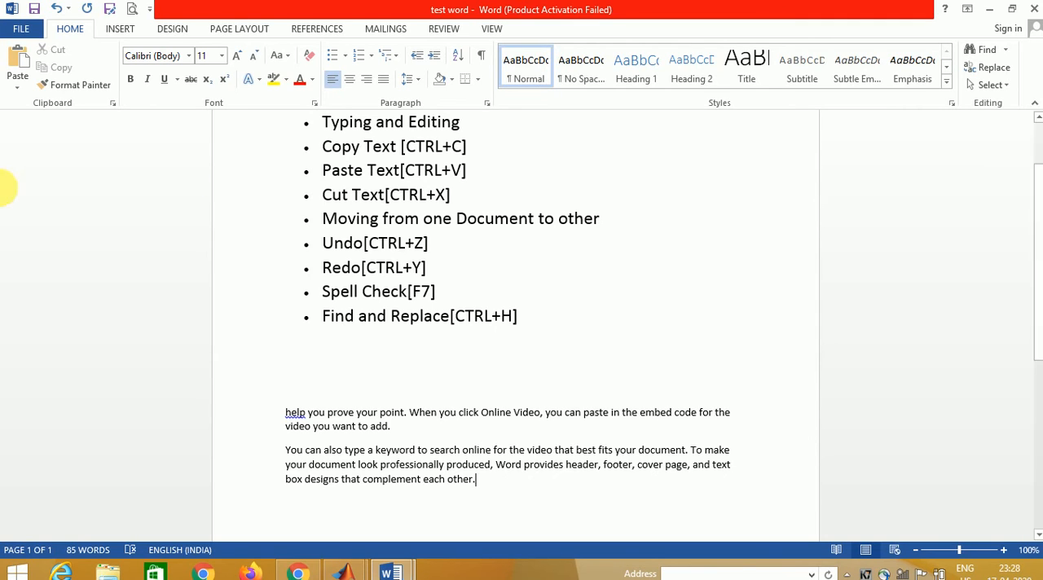
pyautogui.click(68, 11)
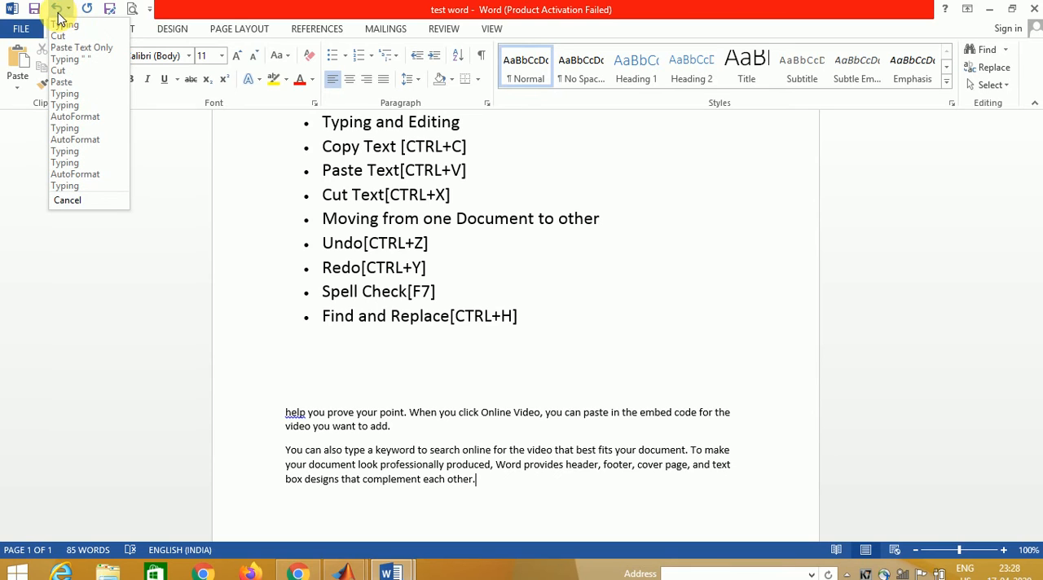
pyautogui.click(41, 302)
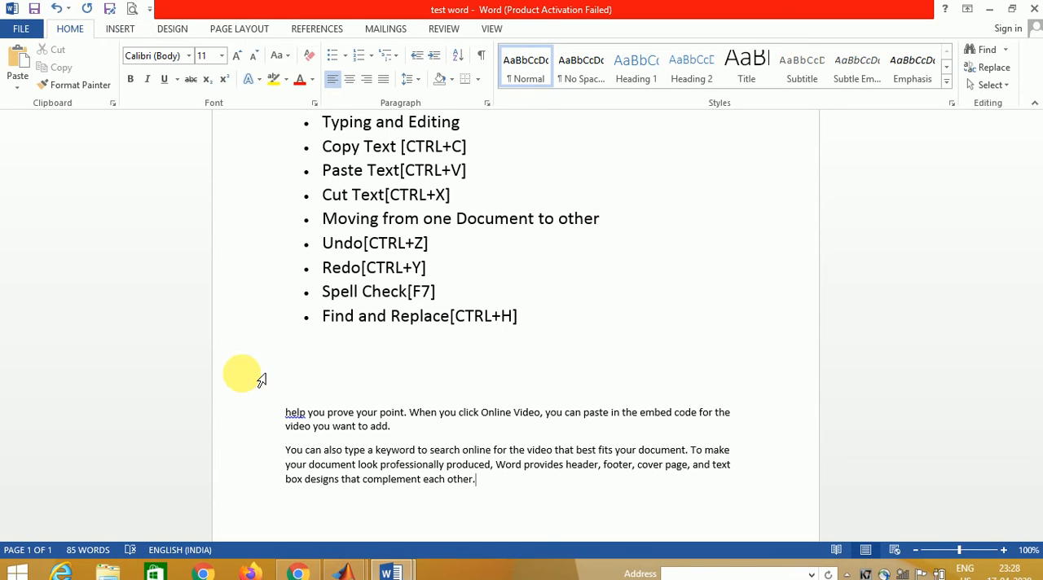
# - Add "cscvnscscsh" on a new line below the last paragraph, and undo and redo the typing twice
pyautogui.press('Return')
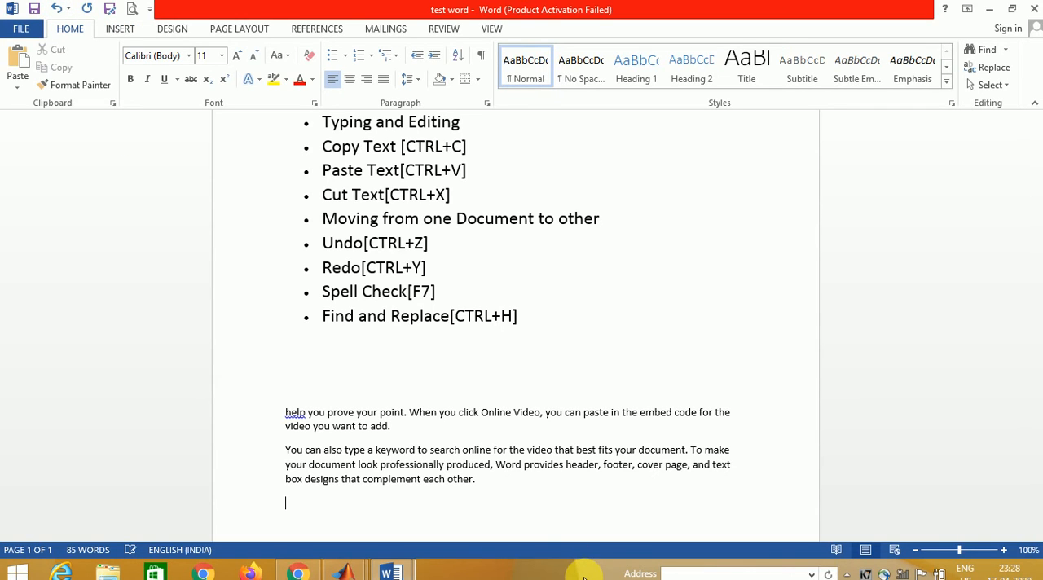
pyautogui.write('cscvnscscsh')
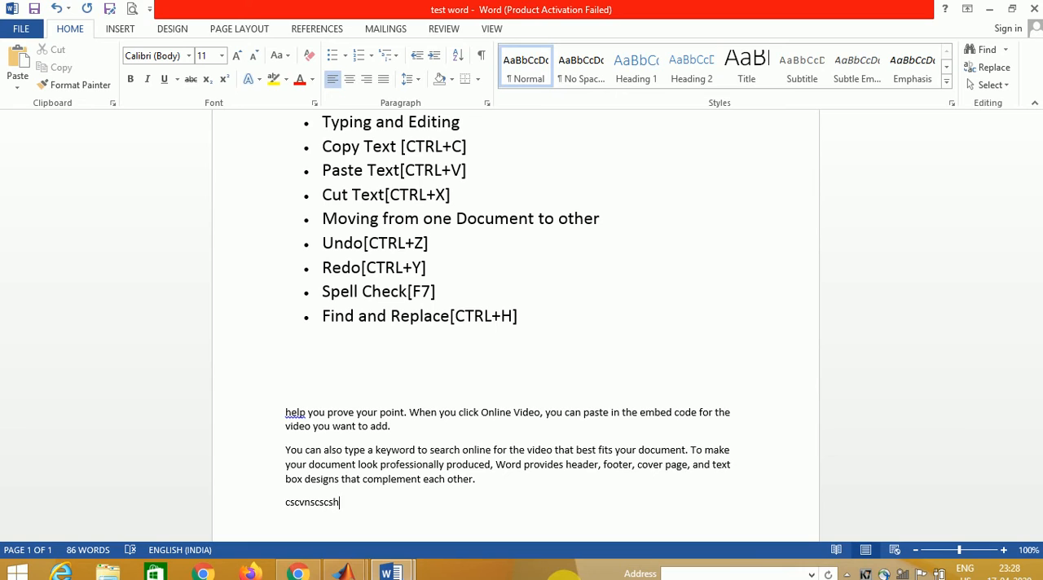
pyautogui.hotkey('ctrl', 'z')
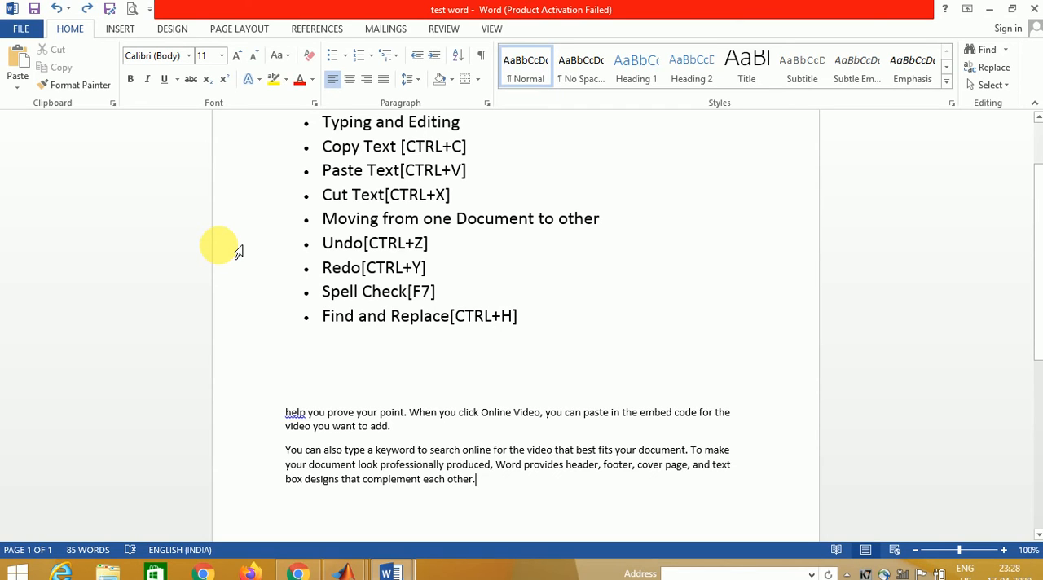
pyautogui.click(87, 14)
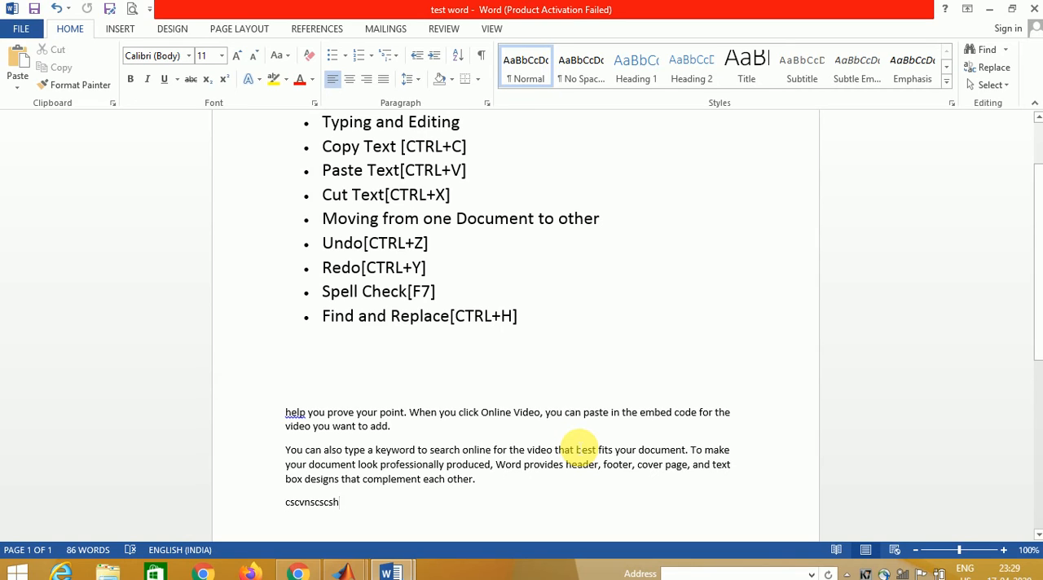
pyautogui.hotkey('ctrl', 'z')
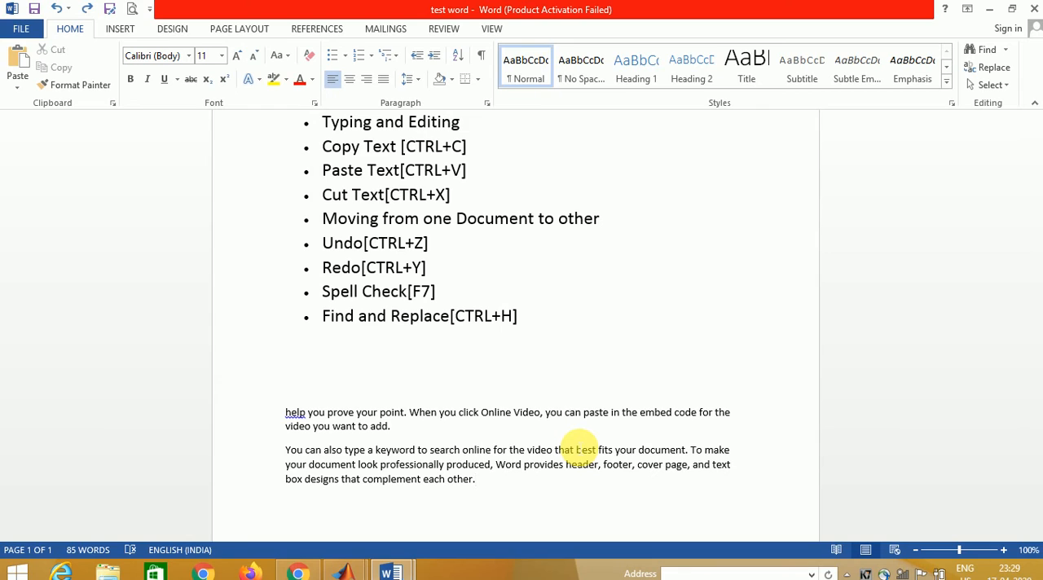
pyautogui.hotkey('ctrl', 'y')
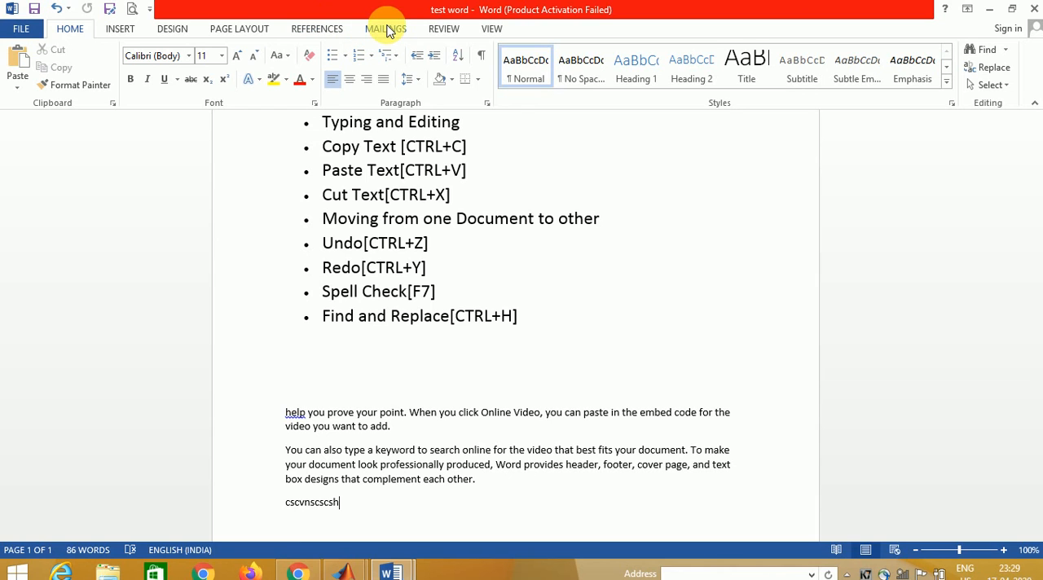
# - Delete the "cscvnscscsh" text from the last line
pyautogui.click(447, 30)
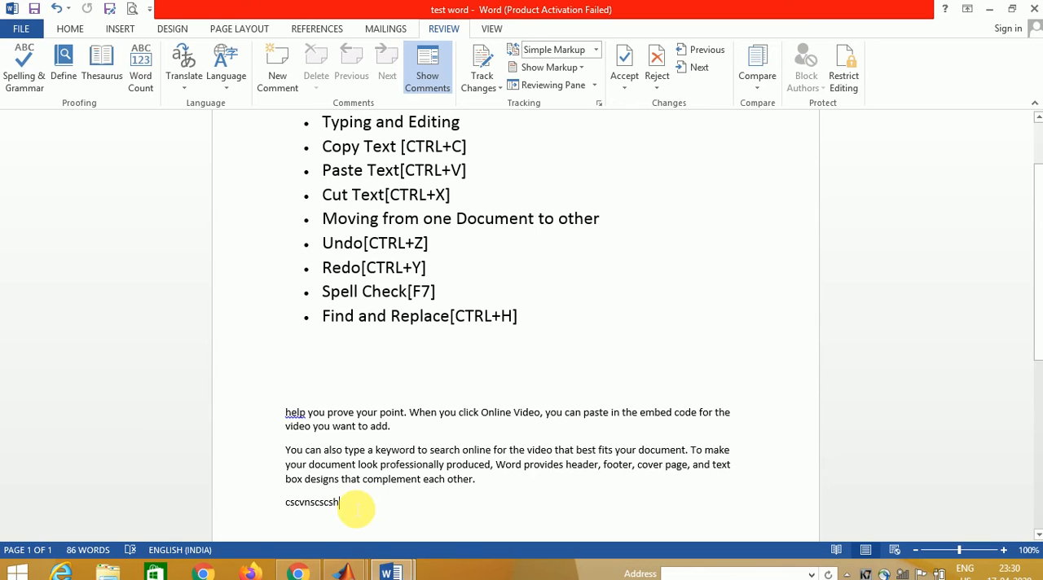
pyautogui.press('BackSpace')
pyautogui.press('BackSpace')
pyautogui.press('BackSpace')
pyautogui.press('BackSpace')
pyautogui.press('BackSpace')
pyautogui.press('BackSpace')
pyautogui.press('BackSpace')
pyautogui.press('BackSpace')
pyautogui.press('BackSpace')
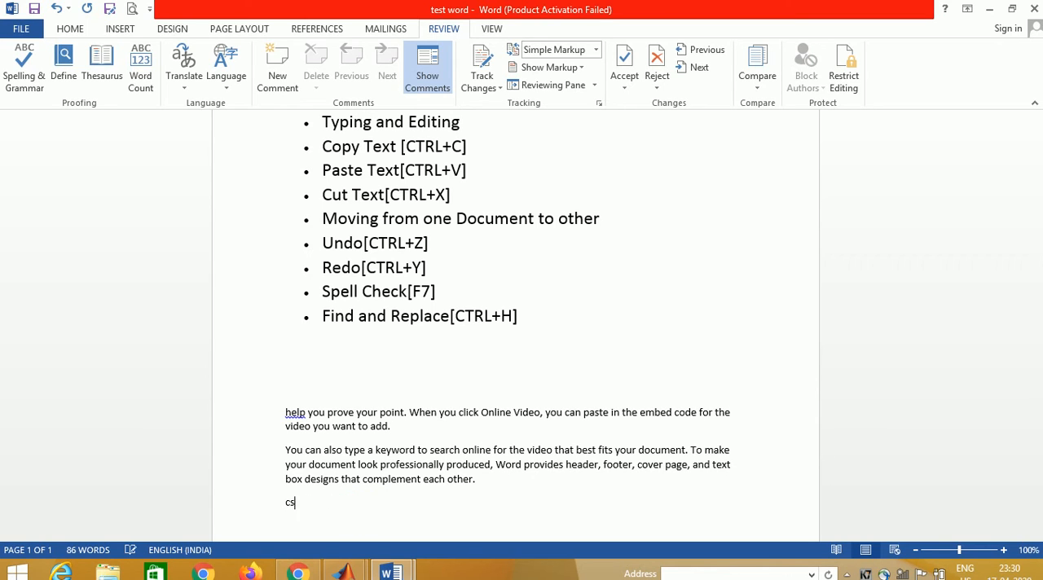
pyautogui.press('BackSpace')
pyautogui.press('BackSpace')
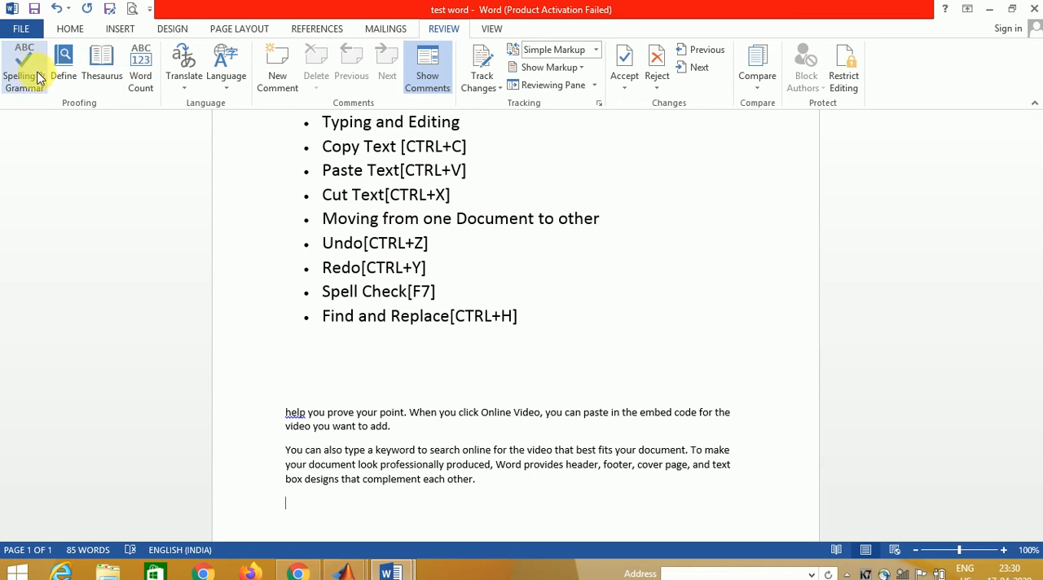
# - Run a spelling and grammar check on the test word document and close it without applying the suggestion
pyautogui.click(27, 75)
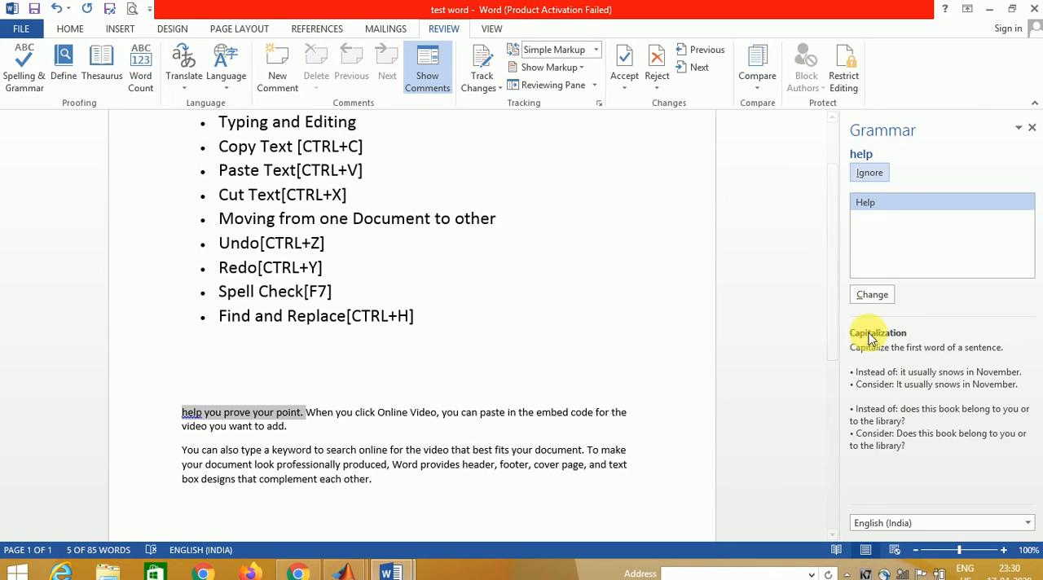
pyautogui.click(423, 449)
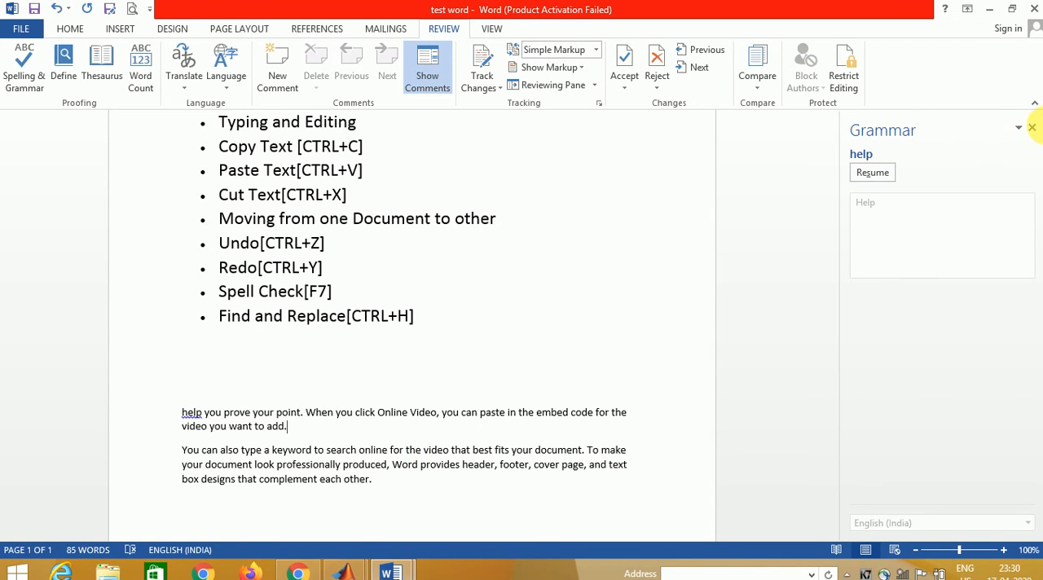
pyautogui.click(1032, 128)
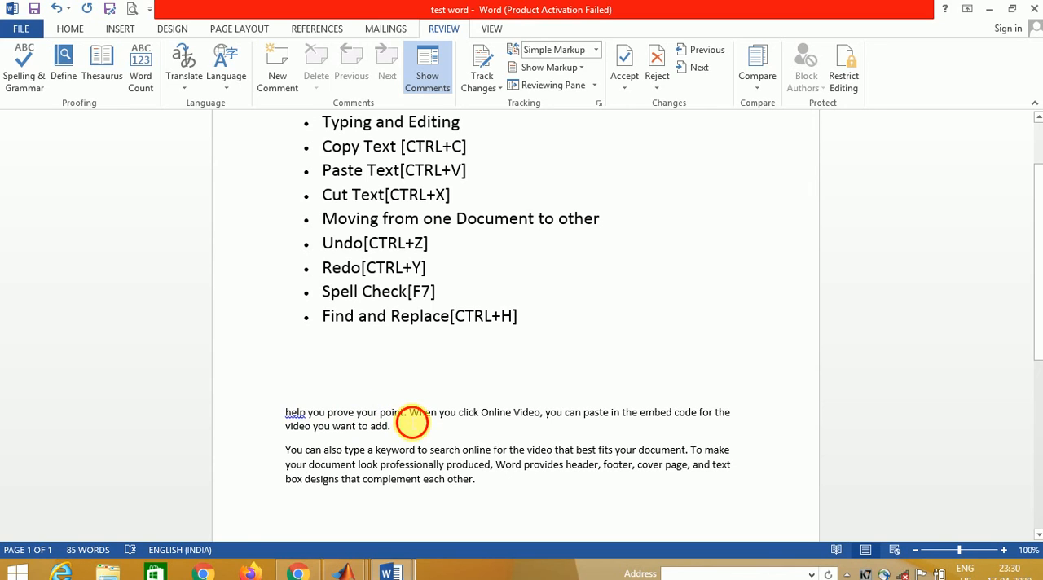
# - Delete the sentence "help you prove your point." from the first paragraph and rerun the spelling and grammar check
pyautogui.click(407, 413)
pyautogui.press('BackSpace')
pyautogui.press('BackSpace')
pyautogui.press('BackSpace')
pyautogui.press('BackSpace')
pyautogui.press('BackSpace')
pyautogui.press('BackSpace')
pyautogui.press('BackSpace')
pyautogui.press('BackSpace')
pyautogui.press('BackSpace')
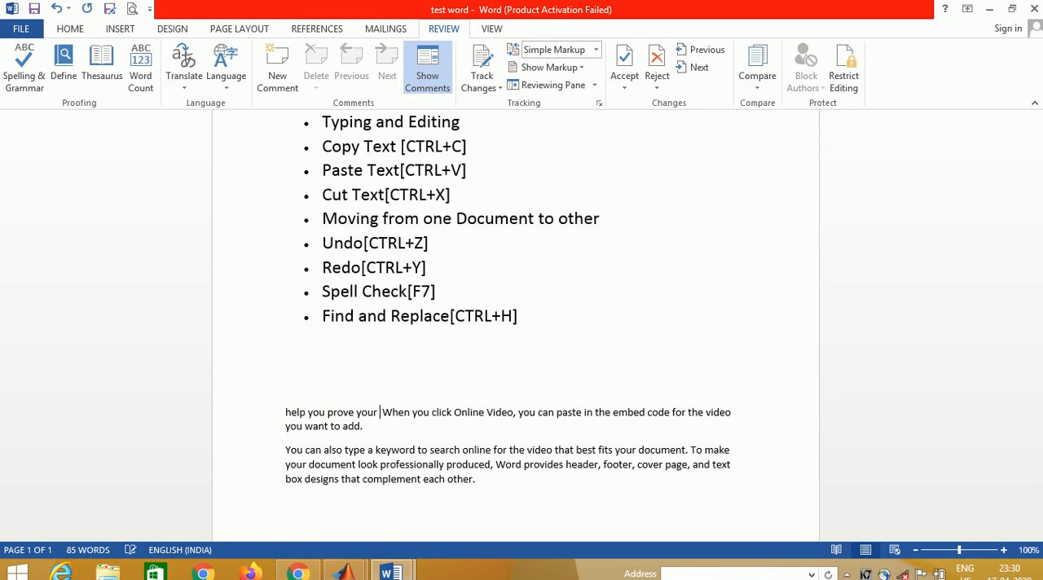
pyautogui.press('BackSpace')
pyautogui.press('BackSpace')
pyautogui.press('BackSpace')
pyautogui.press('BackSpace')
pyautogui.press('BackSpace')
pyautogui.press('BackSpace')
pyautogui.press('BackSpace')
pyautogui.press('BackSpace')
pyautogui.press('BackSpace')
pyautogui.press('BackSpace')
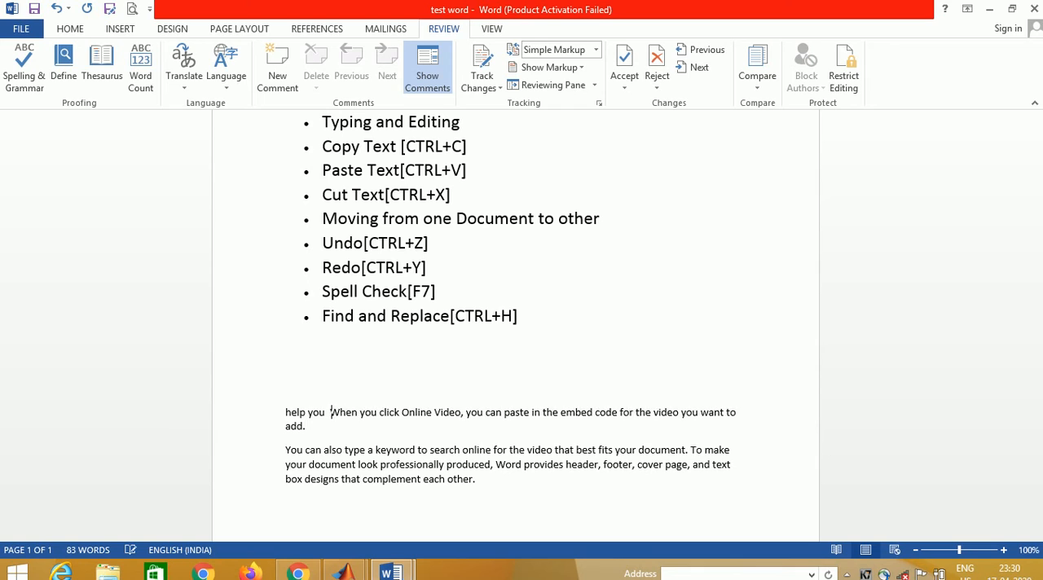
pyautogui.press('BackSpace')
pyautogui.press('BackSpace')
pyautogui.press('BackSpace')
pyautogui.press('BackSpace')
pyautogui.press('BackSpace')
pyautogui.press('BackSpace')
pyautogui.press('BackSpace')
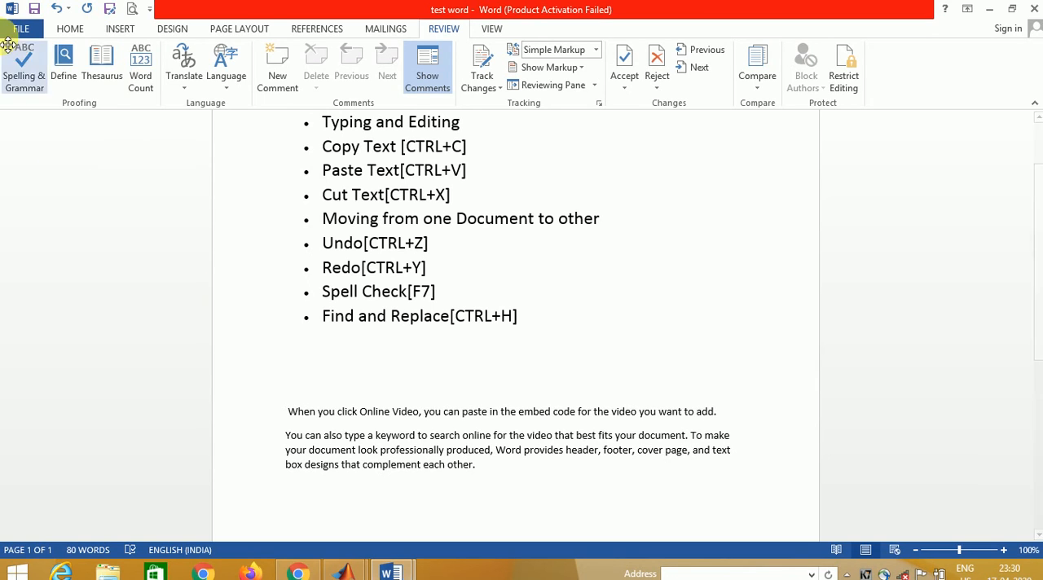
pyautogui.click(27, 70)
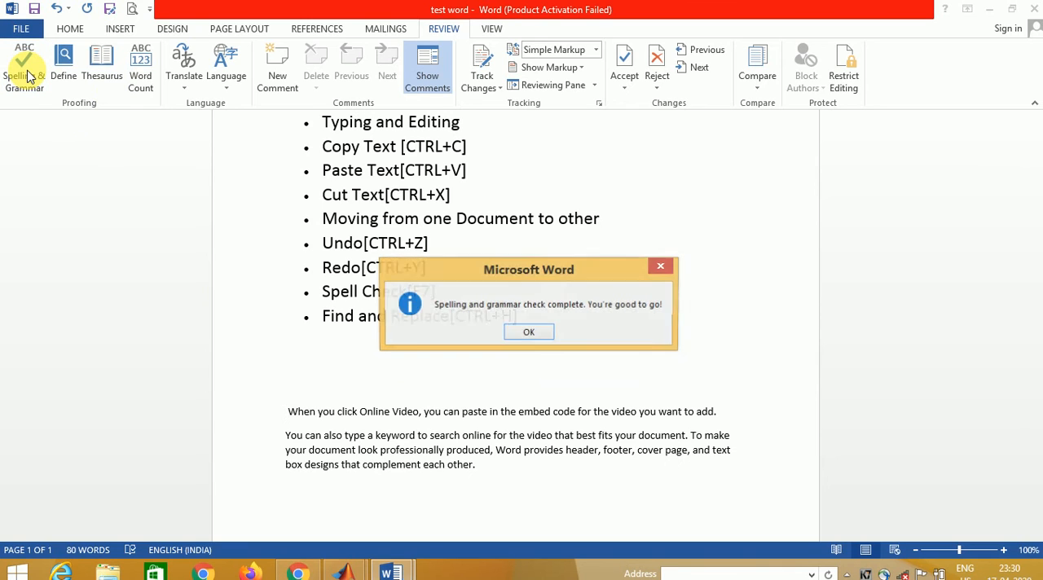
pyautogui.click(536, 329)
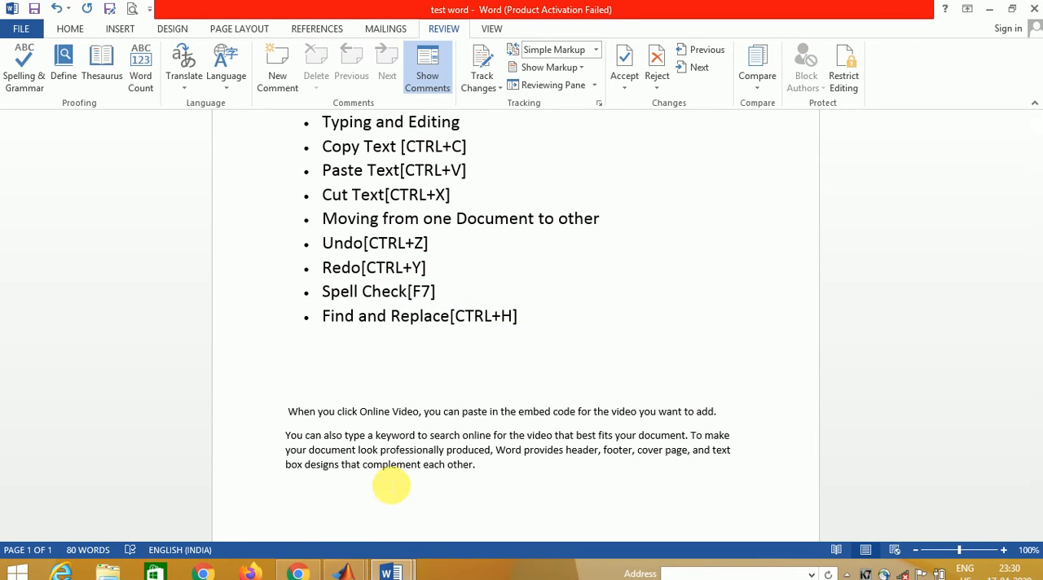
# - Misspell "complement" as "compllment" in the last line of the final paragraph
pyautogui.click(399, 469)
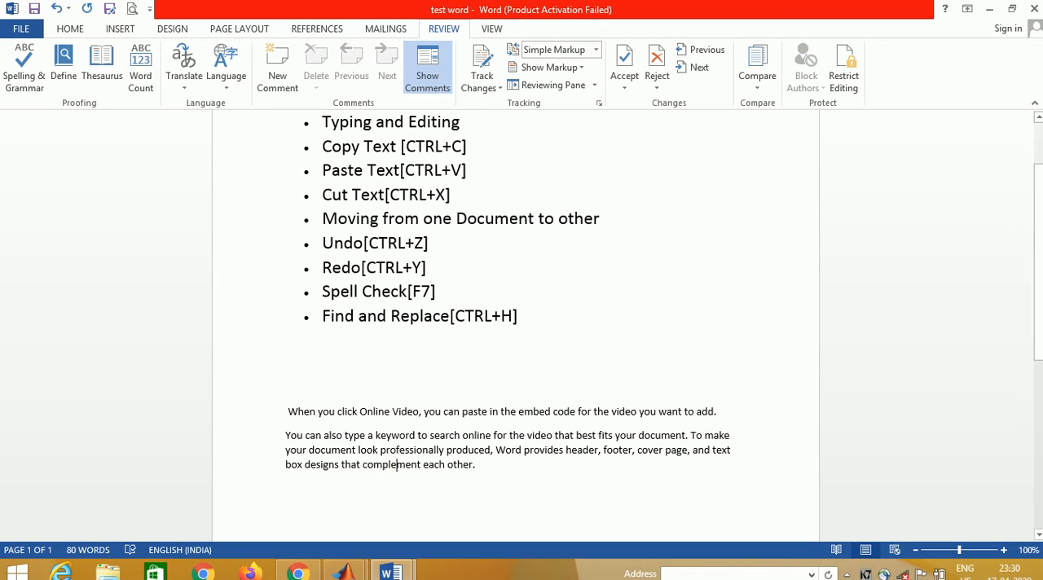
pyautogui.press('BackSpace')
pyautogui.write('l')
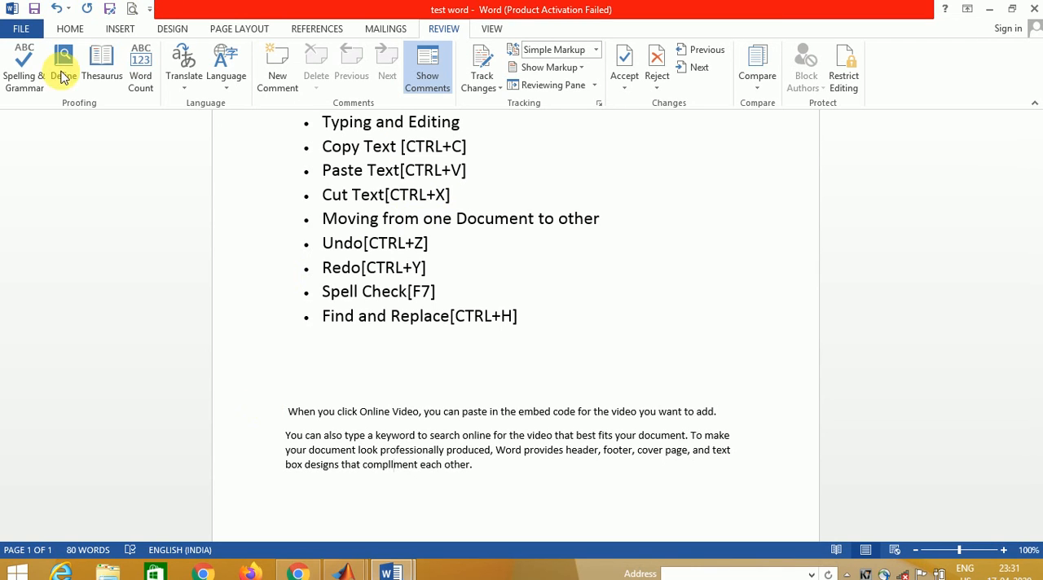
# - Run the spelling and grammar check and change "compllment" to the suggestion "compliment"
pyautogui.click(24, 71)
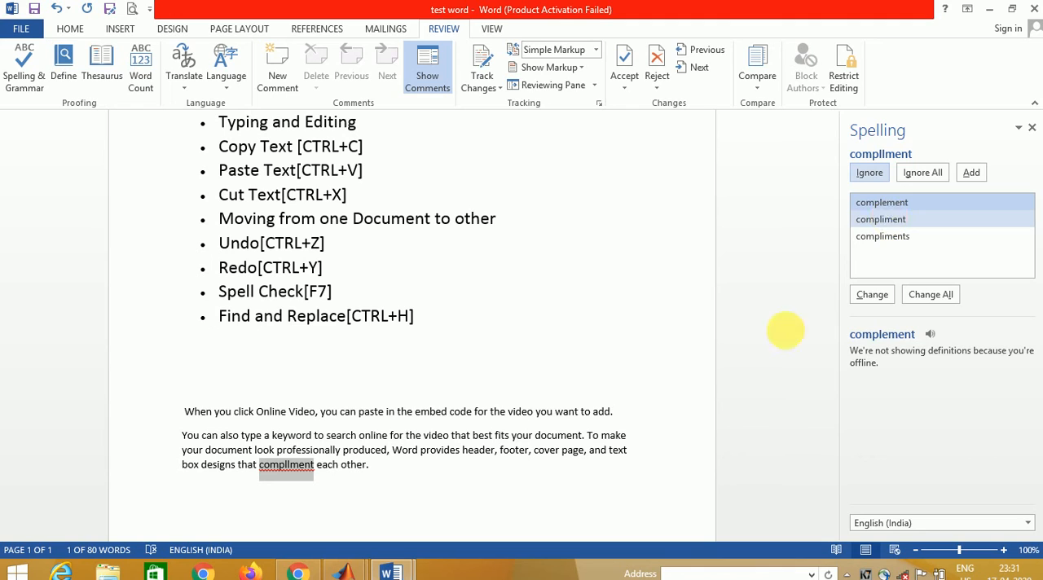
pyautogui.click(881, 220)
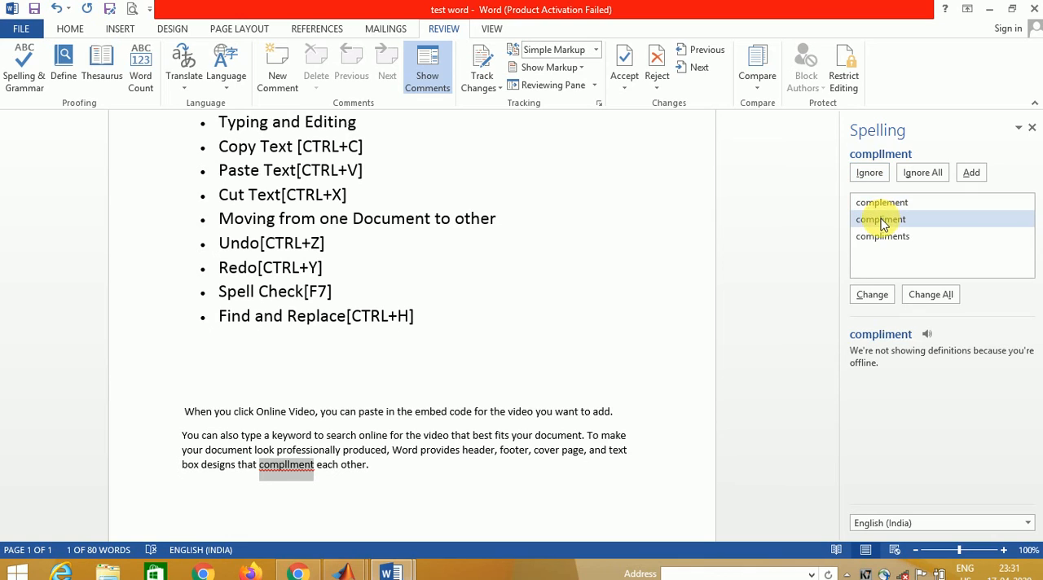
pyautogui.click(872, 296)
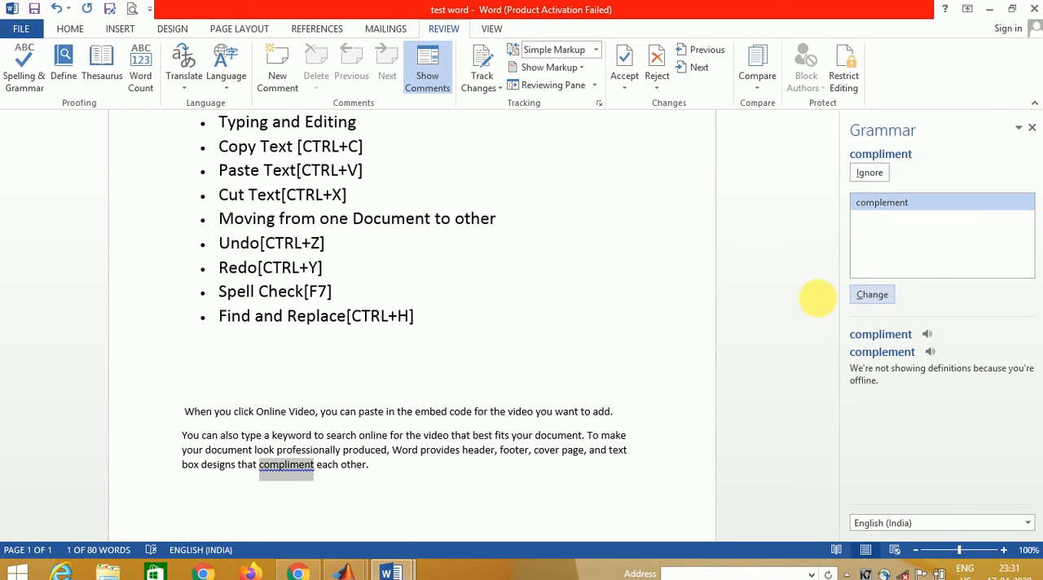
# - Rerun the spelling and grammar check and change "compliment" to the suggested "complement", finishing the check
pyautogui.click(412, 474)
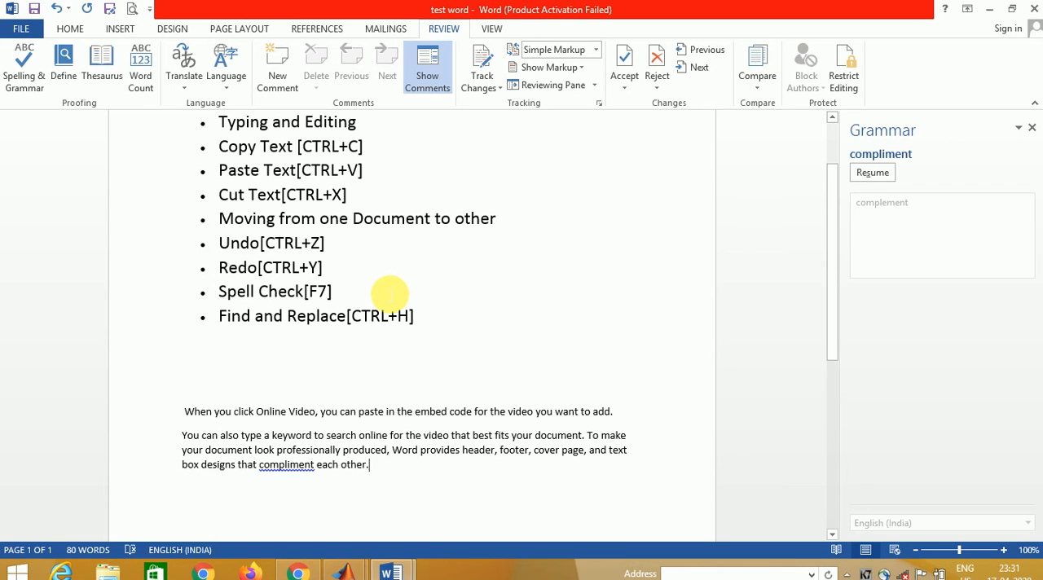
pyautogui.press('F7')
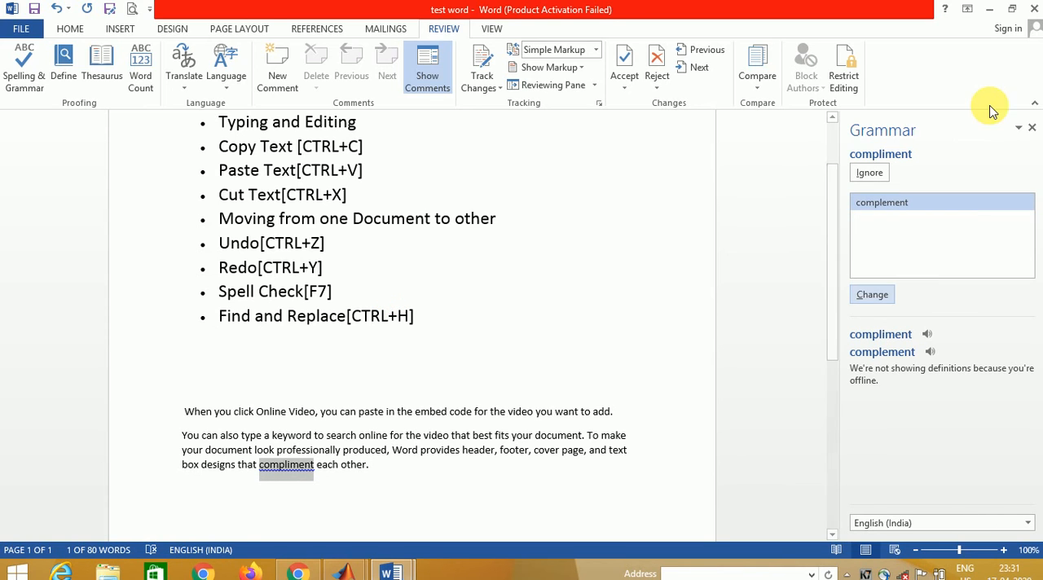
pyautogui.click(1032, 130)
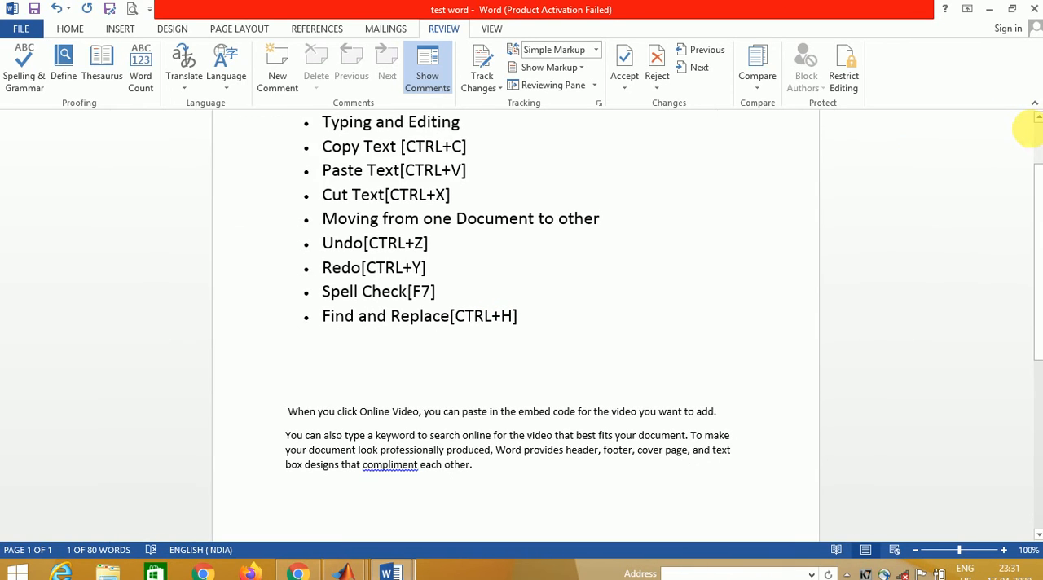
pyautogui.press('F7')
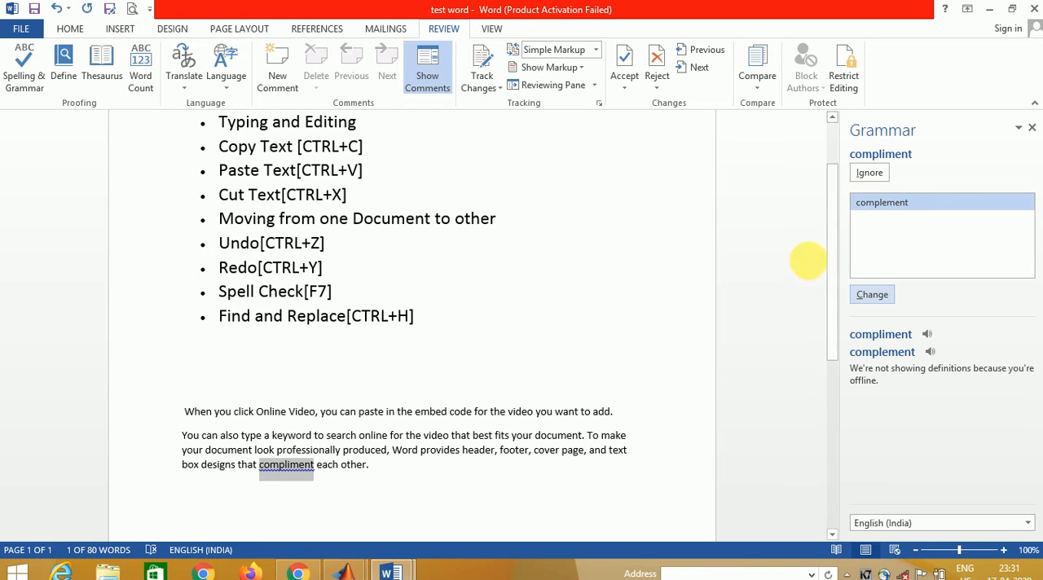
pyautogui.click(871, 296)
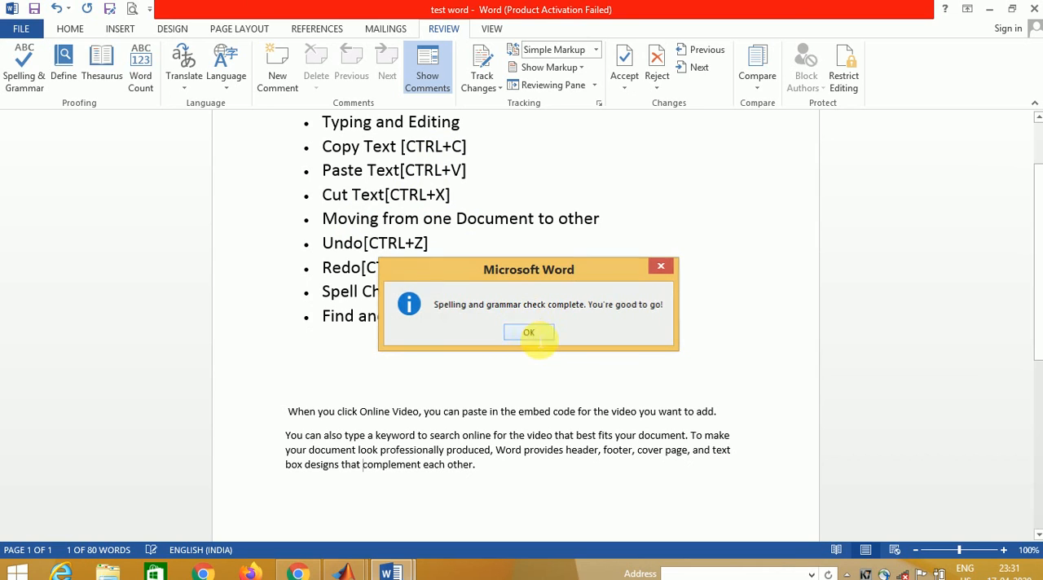
pyautogui.click(531, 334)
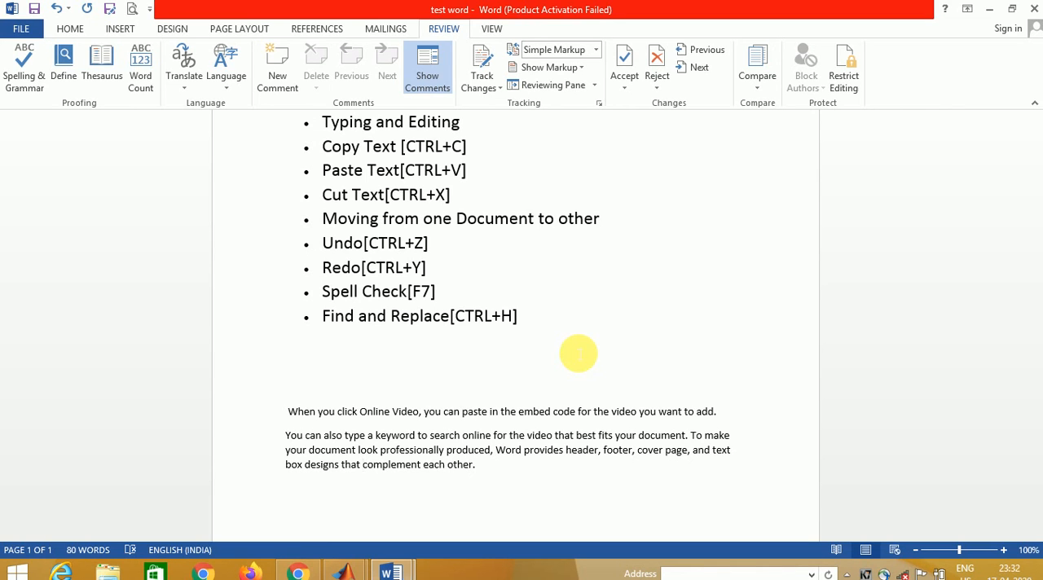
# - Display the Navigation pane for searching the document and close it again
pyautogui.click(70, 30)
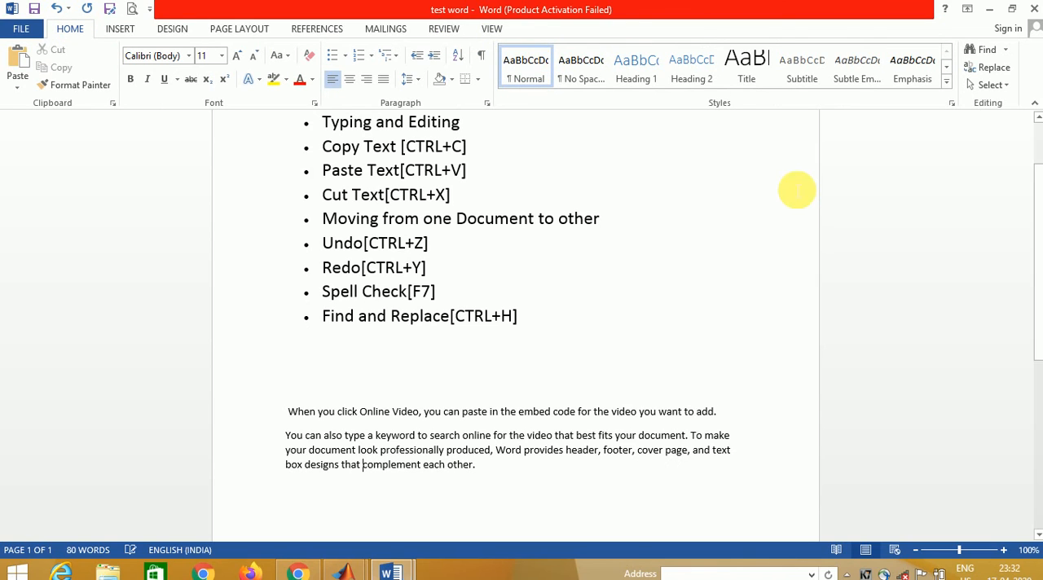
pyautogui.click(982, 54)
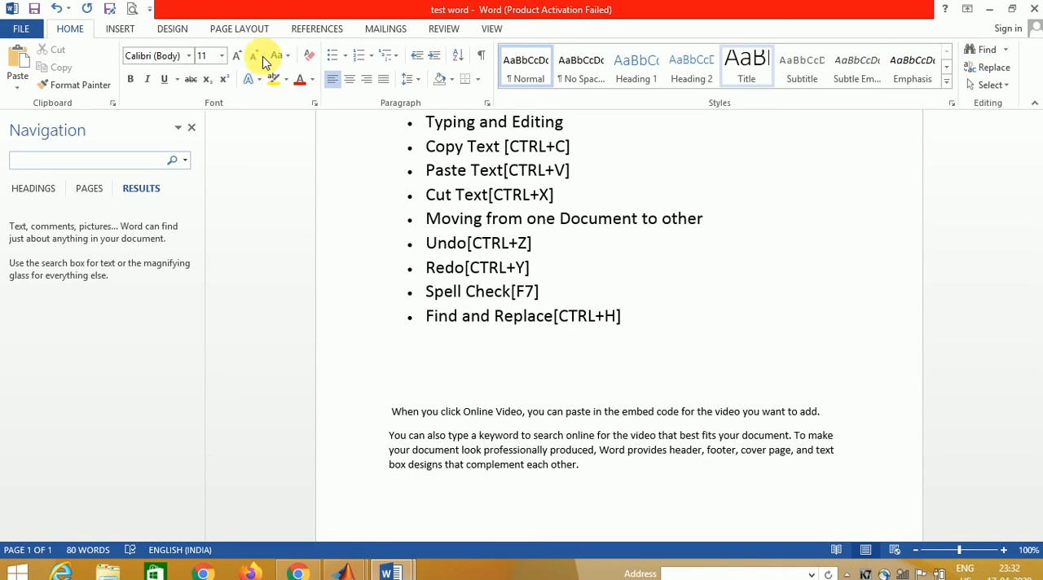
pyautogui.click(193, 129)
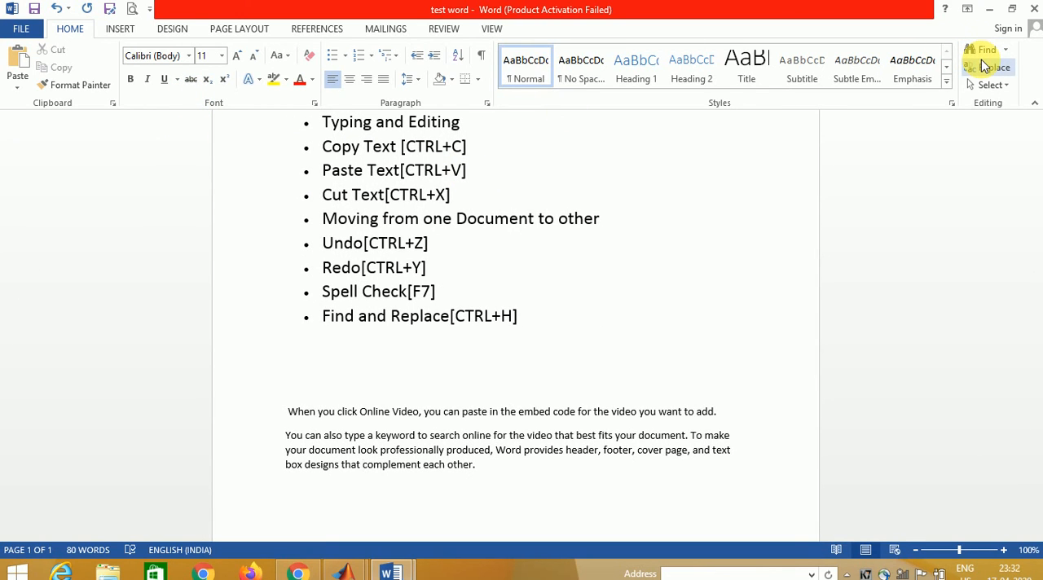
# - Search for the first occurrence of "video" using Find in the Find and Replace dialog
pyautogui.click(986, 67)
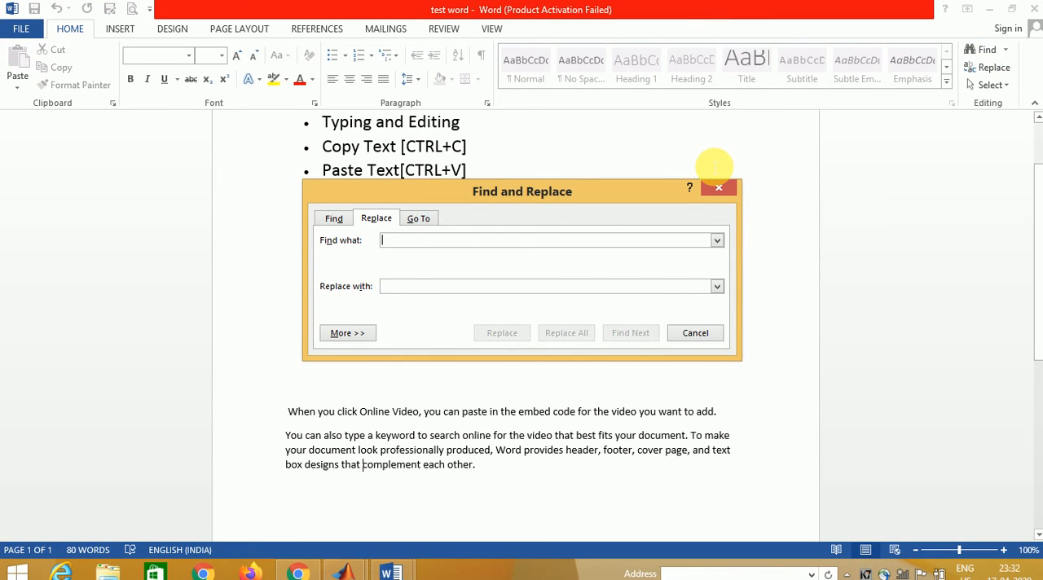
pyautogui.click(335, 219)
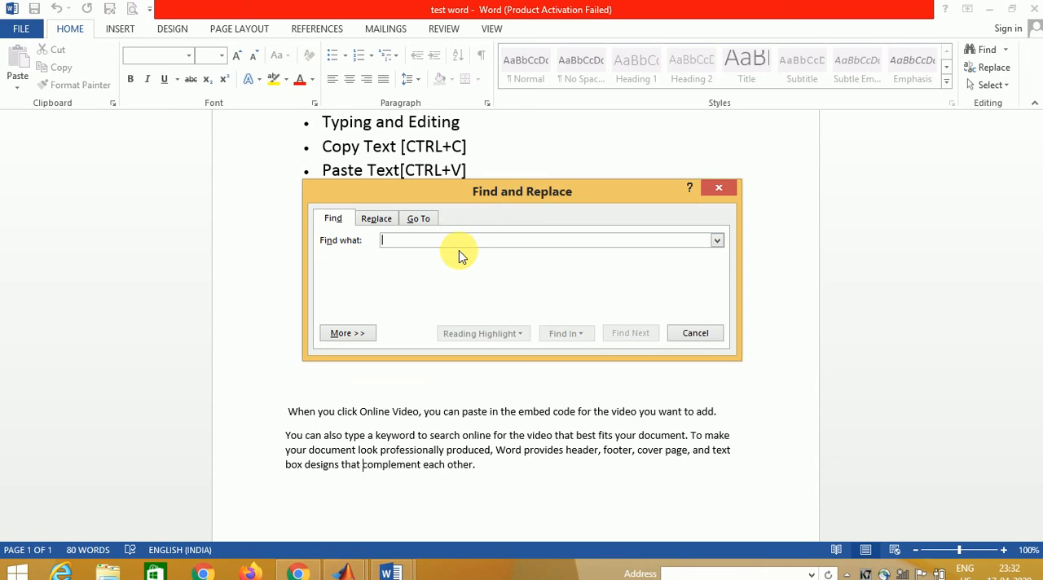
pyautogui.write('vi')
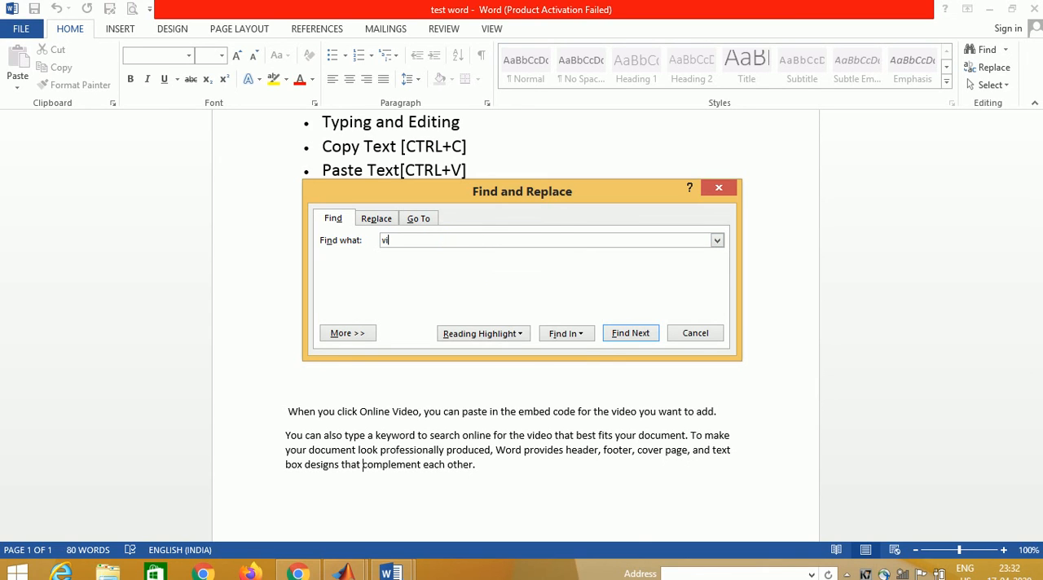
pyautogui.write('deo')
pyautogui.click(646, 340)
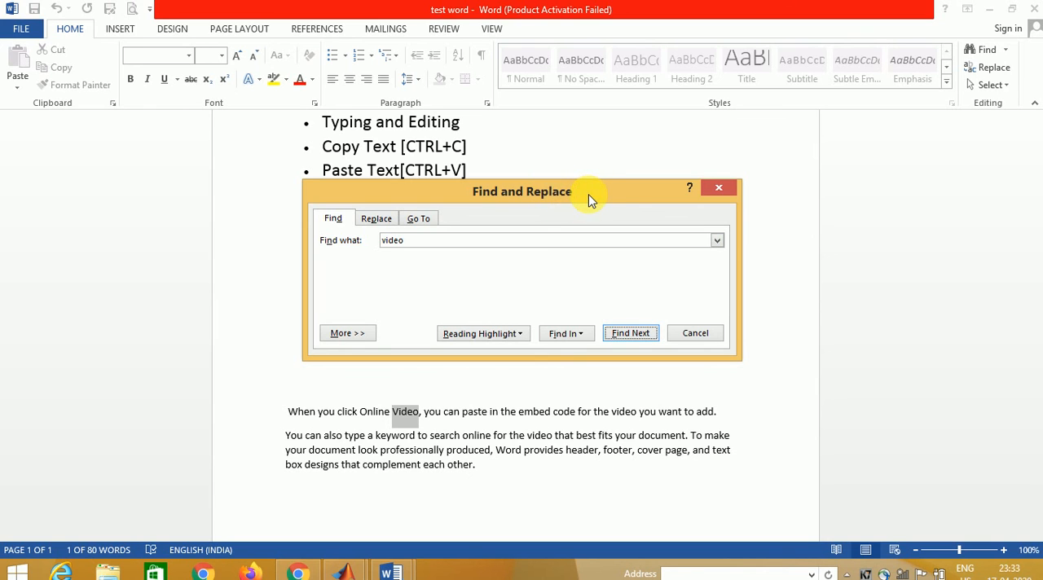
# - Move the Find and Replace dialog clear of the paragraphs and step through the remaining occurrences of "video" to the end of the search
pyautogui.moveTo(627, 197); pyautogui.dragTo(787, 126)
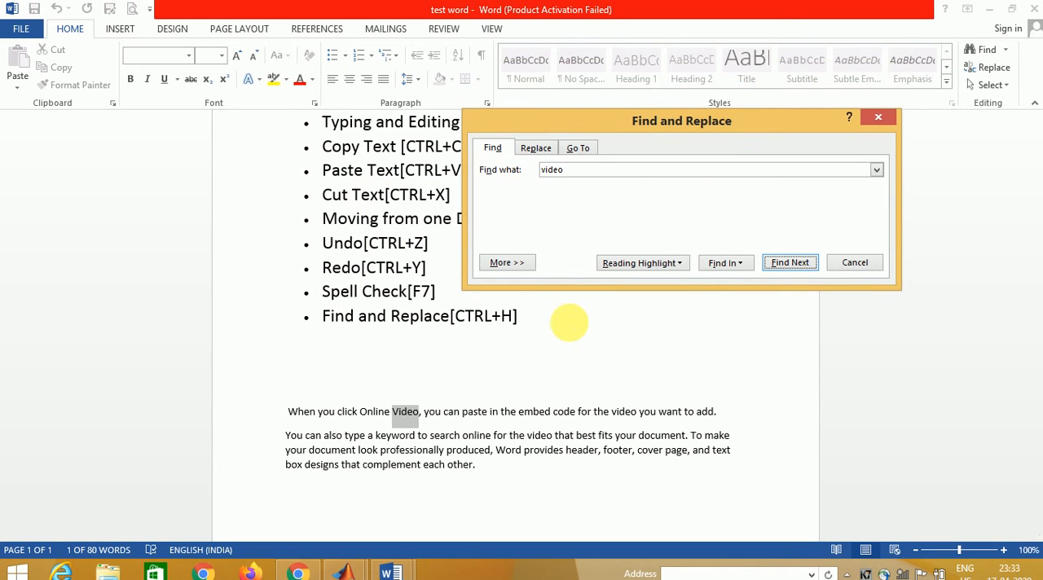
pyautogui.click(789, 262)
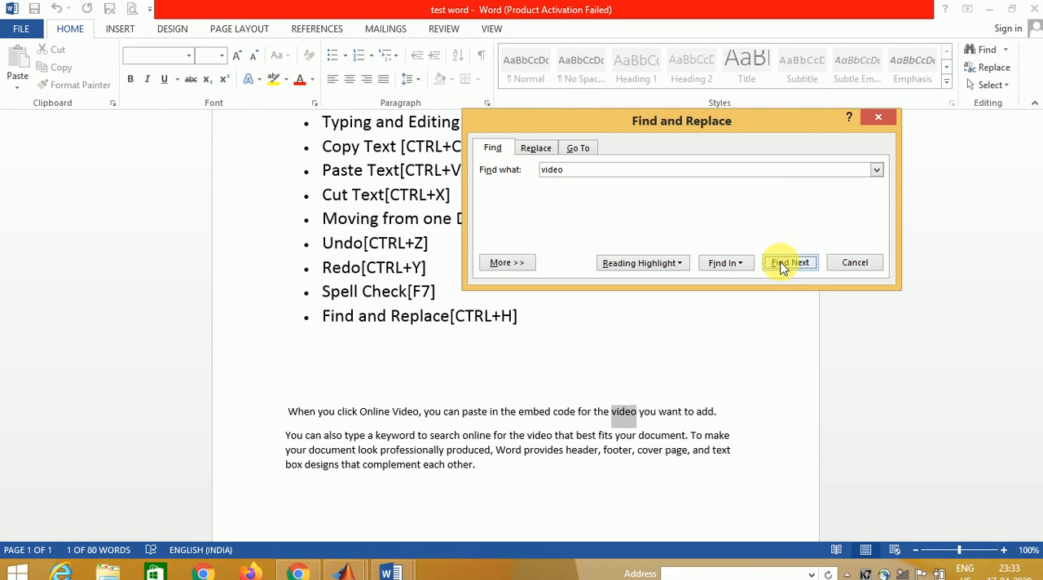
pyautogui.click(780, 264)
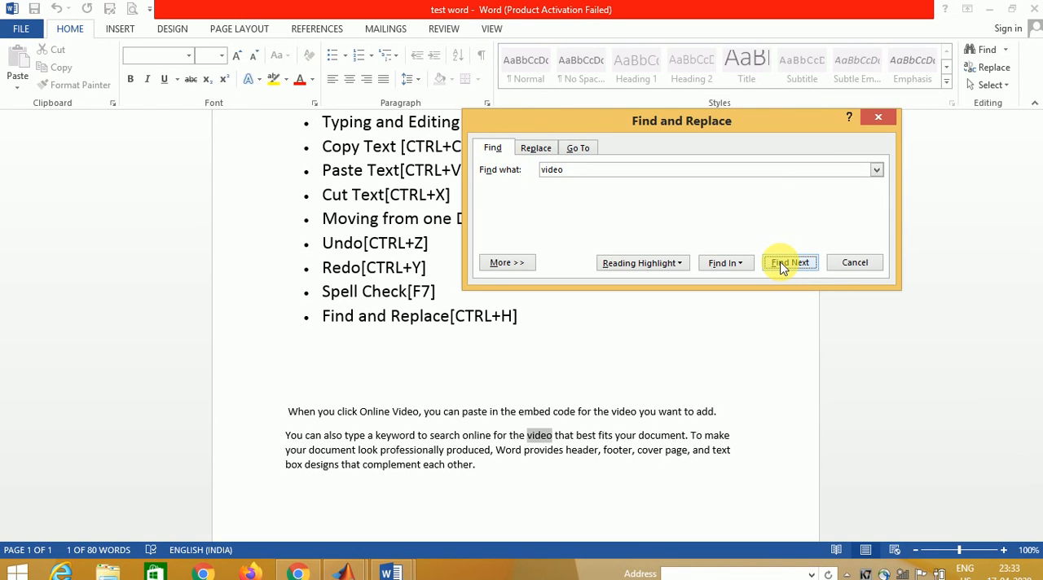
pyautogui.click(780, 263)
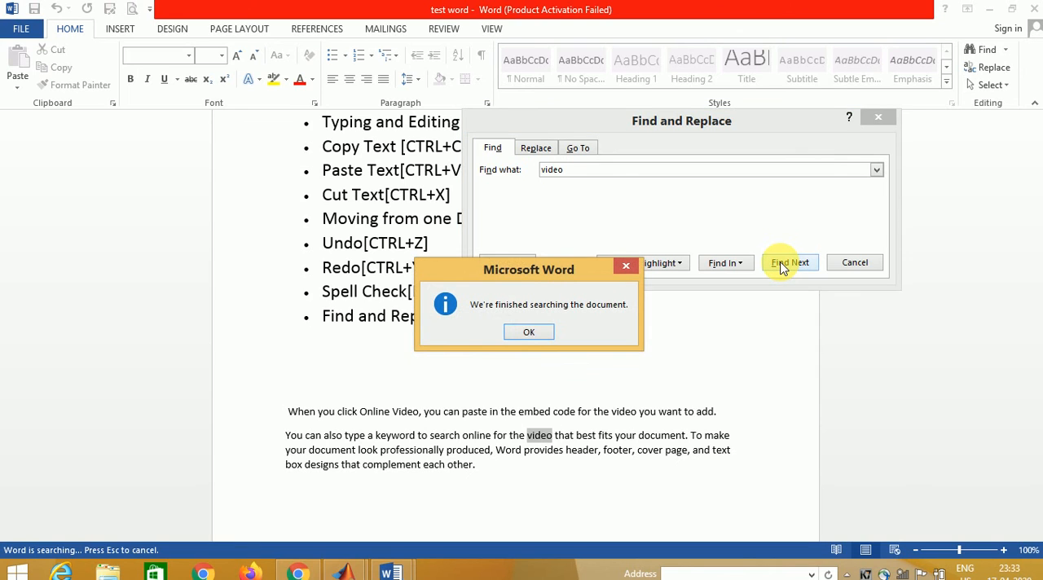
pyautogui.click(531, 334)
pyautogui.scroll(-5, 534, 337)
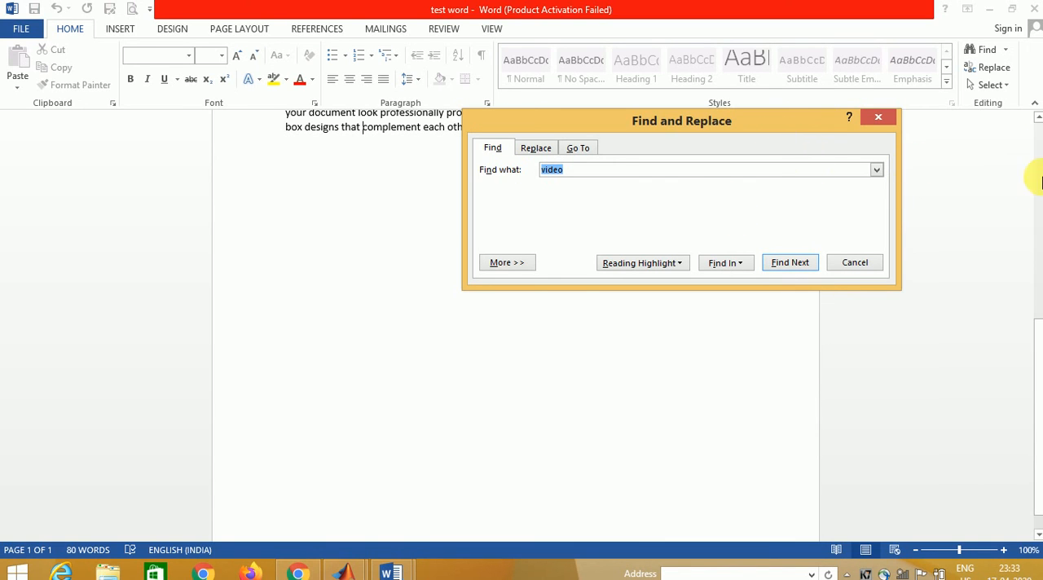
pyautogui.click(1037, 118)
pyautogui.click(1036, 119)
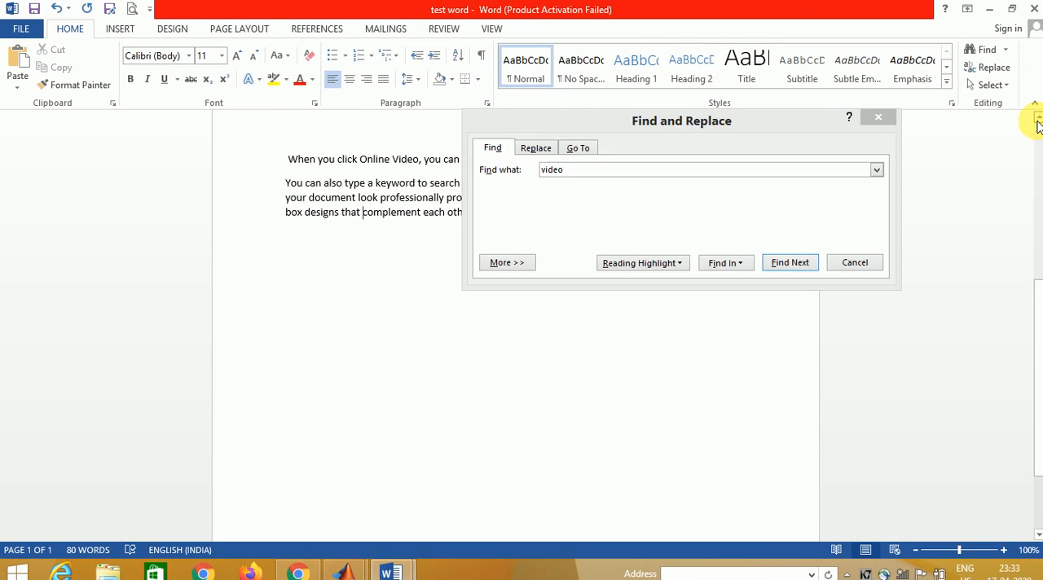
pyautogui.click(1037, 118)
pyautogui.click(1037, 118)
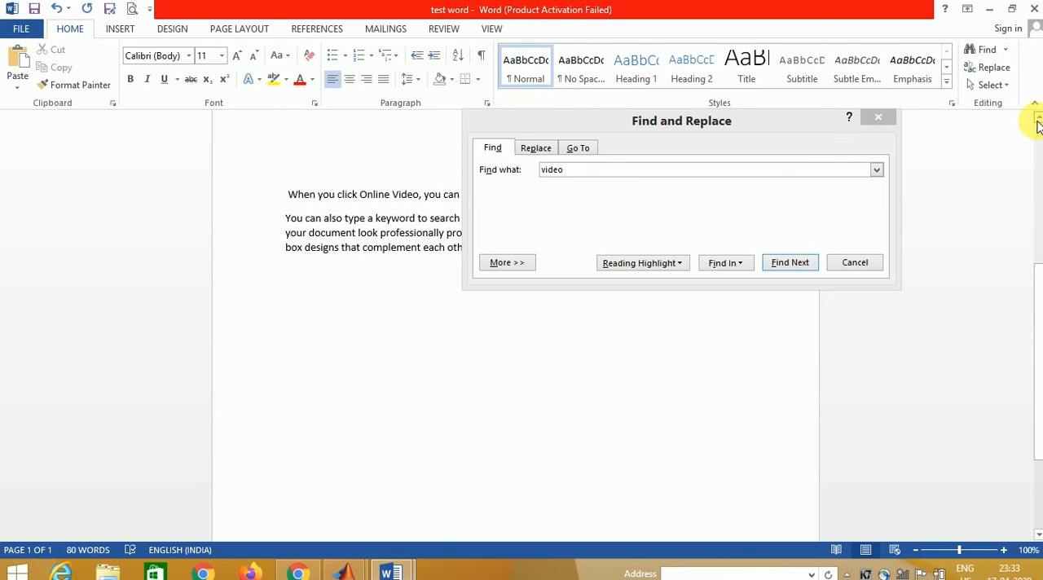
pyautogui.click(1037, 118)
pyautogui.click(1037, 119)
pyautogui.click(1037, 118)
pyautogui.click(1036, 118)
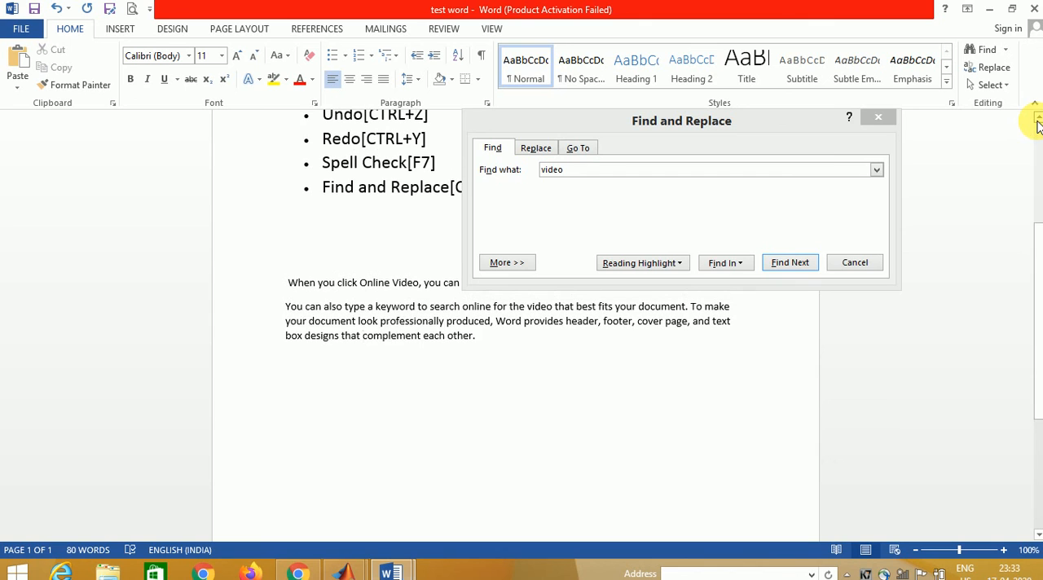
pyautogui.click(1036, 118)
pyautogui.click(1037, 118)
pyautogui.click(1037, 118)
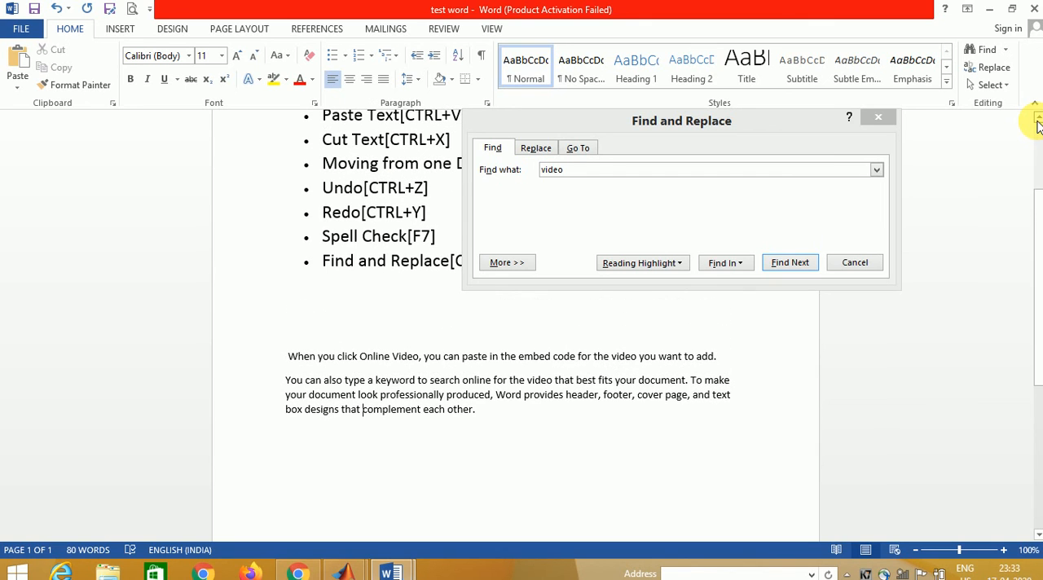
# - Set up a replacement of "video" with "audio" and replace the first two occurrences one at a time
pyautogui.click(594, 170)
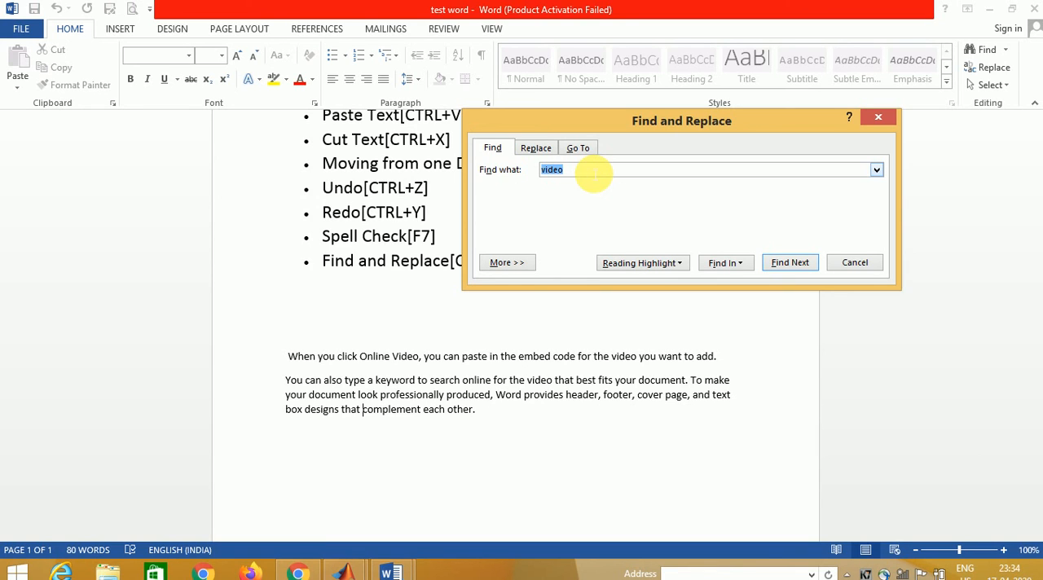
pyautogui.click(537, 145)
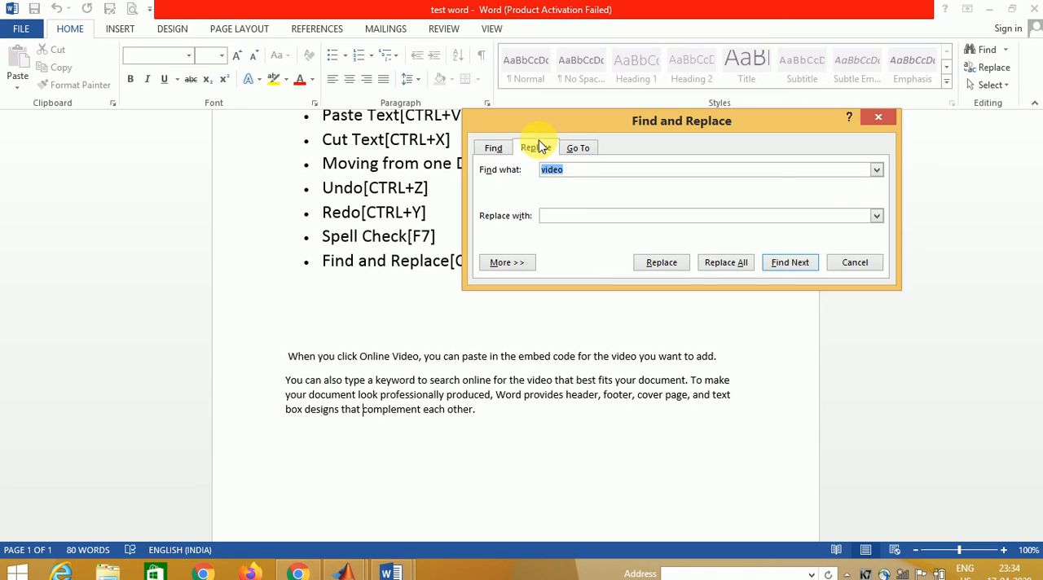
pyautogui.click(560, 218)
pyautogui.write('audio')
pyautogui.click(659, 263)
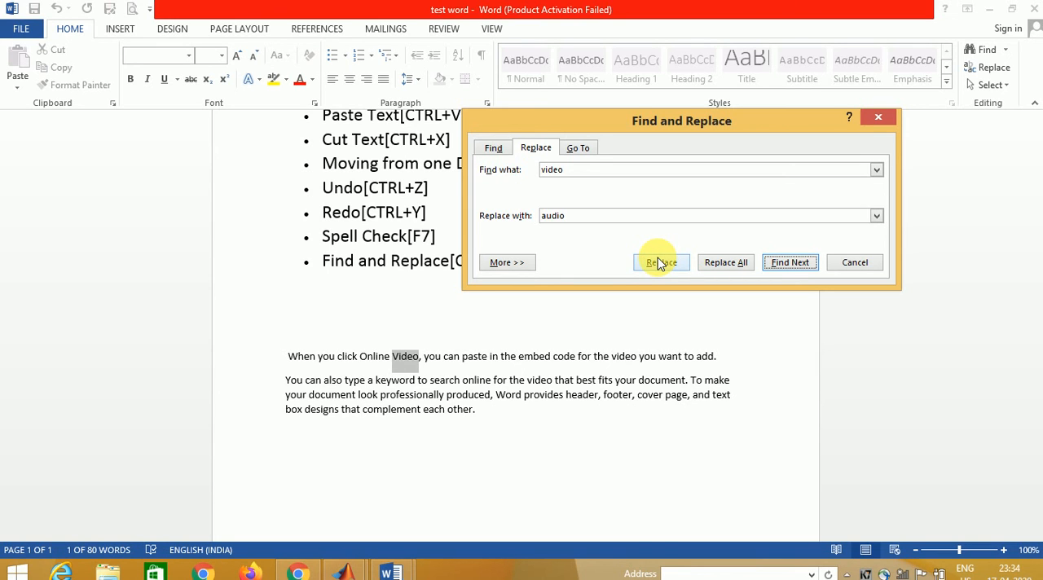
pyautogui.click(665, 264)
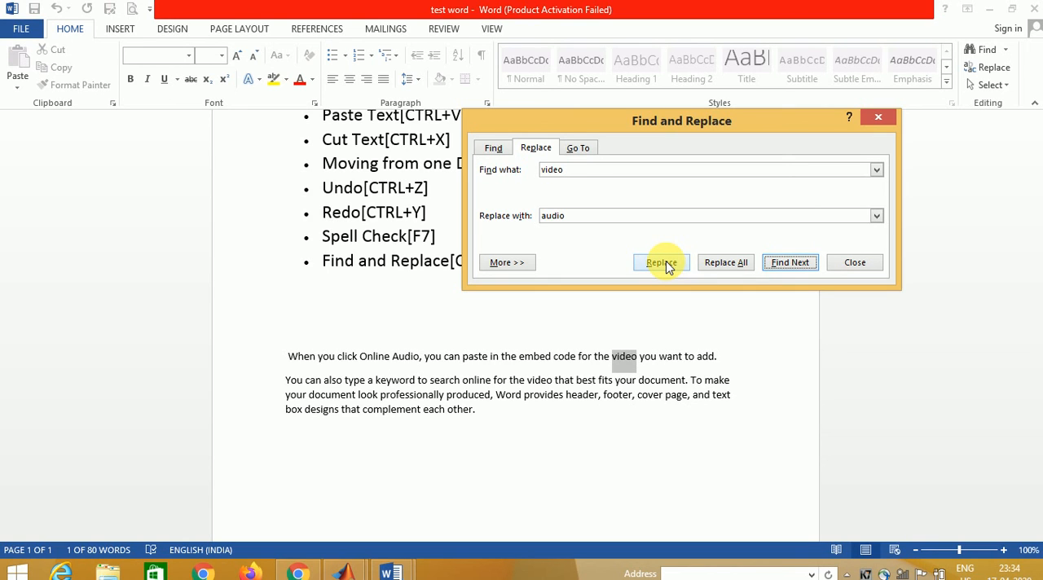
pyautogui.click(665, 265)
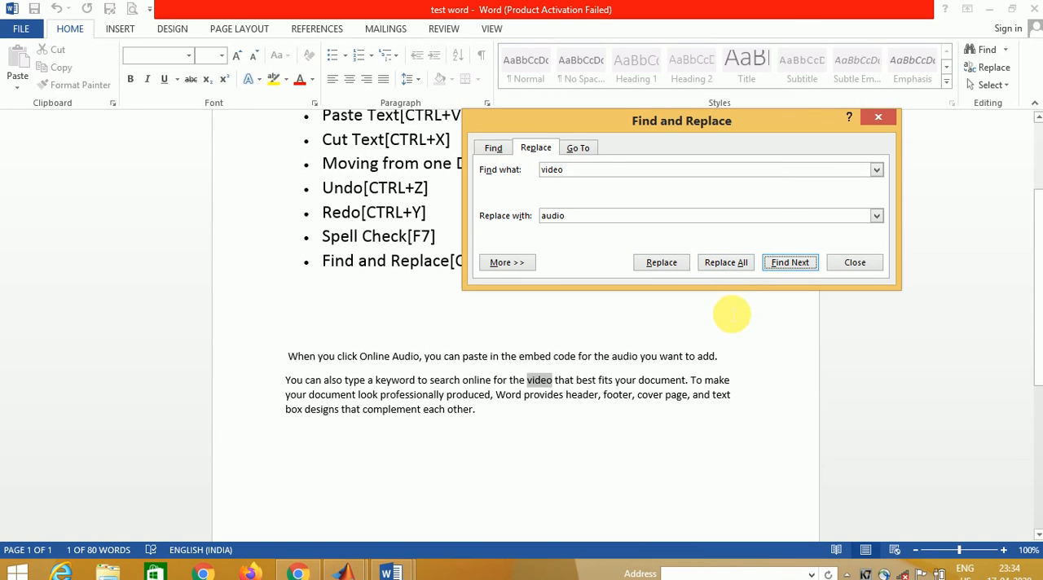
# - Replace all remaining occurrences of "video" with "audio", running Replace All a second time before closing the Find and Replace dialog
pyautogui.click(718, 264)
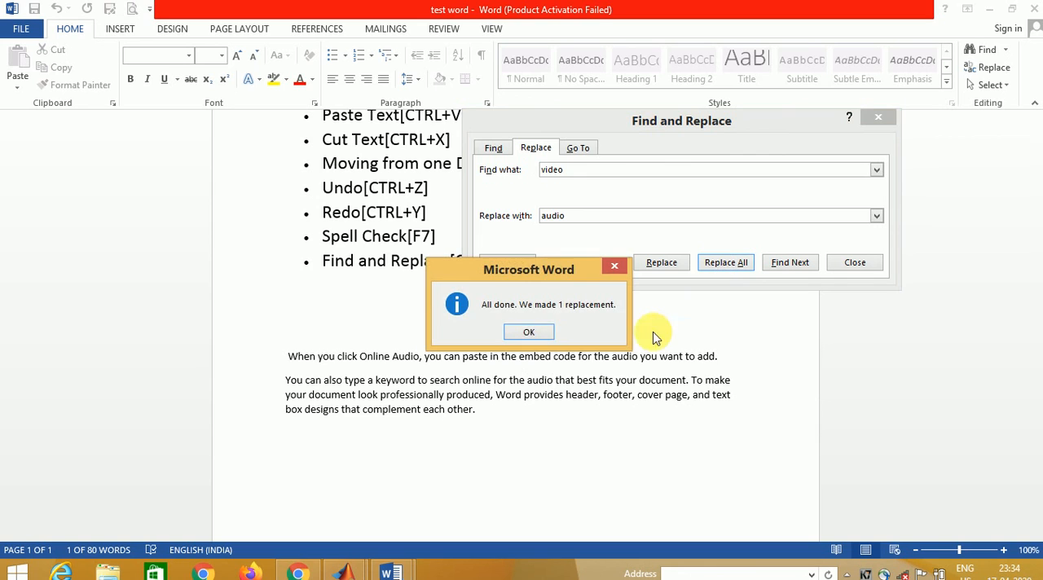
pyautogui.click(544, 333)
pyautogui.scroll(-5, 544, 332)
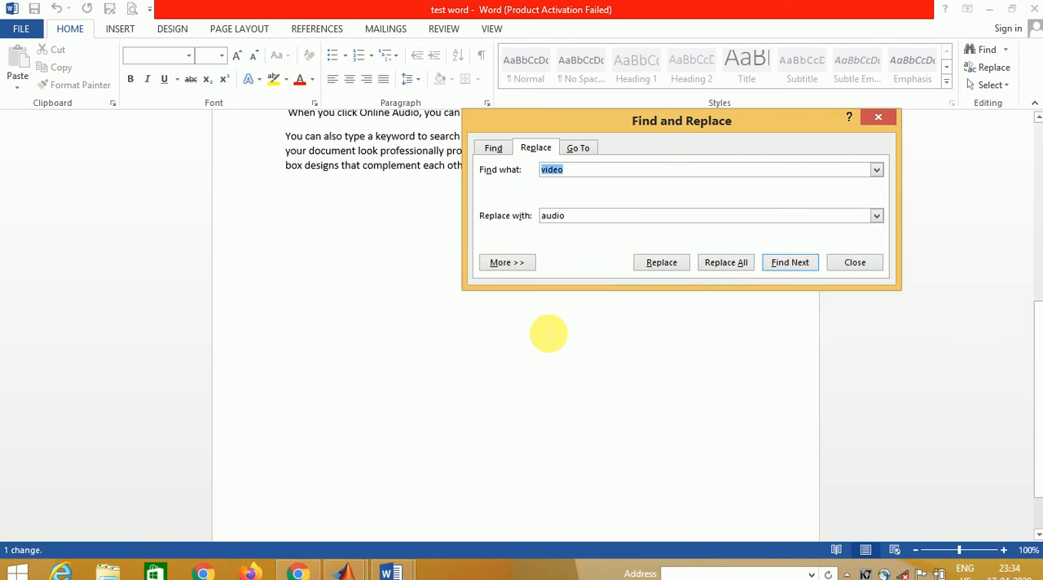
pyautogui.click(721, 262)
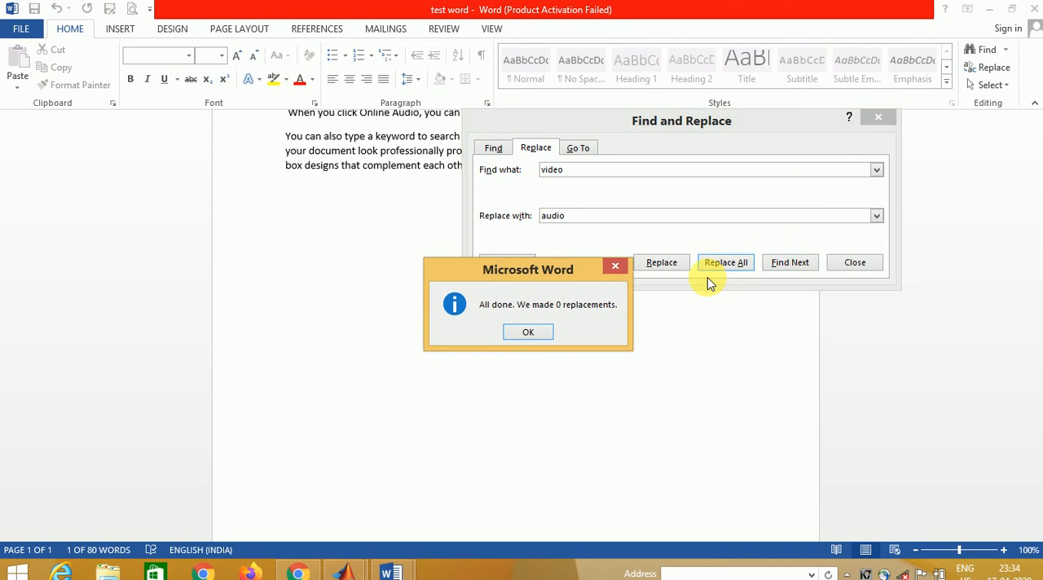
pyautogui.click(525, 332)
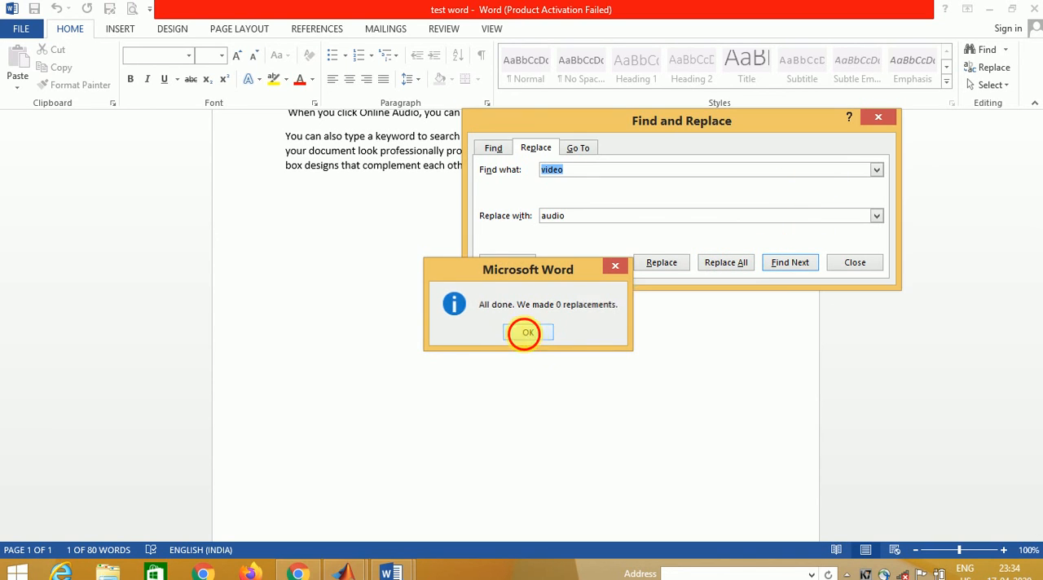
pyautogui.click(878, 117)
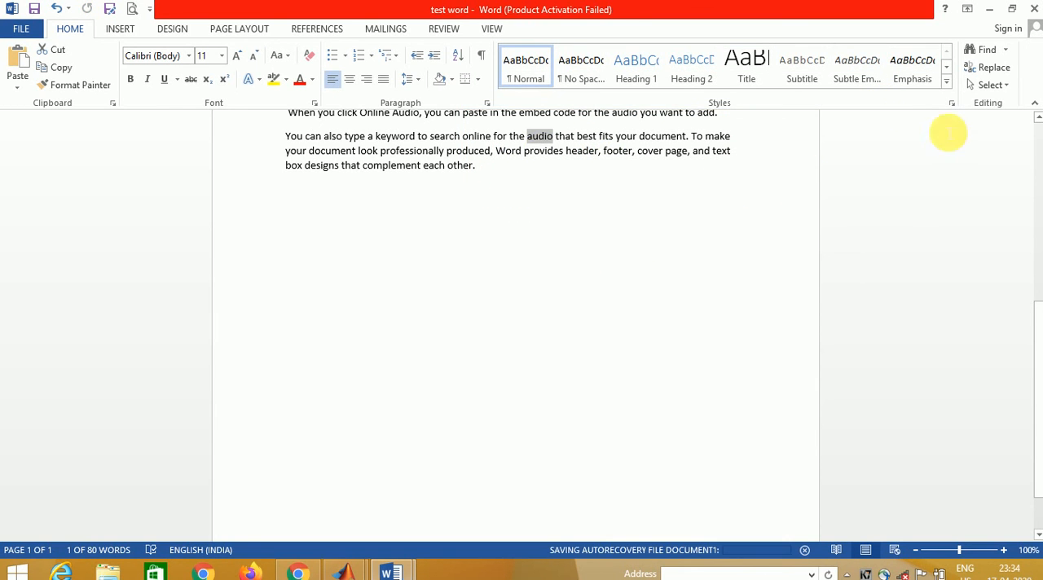
pyautogui.click(1036, 114)
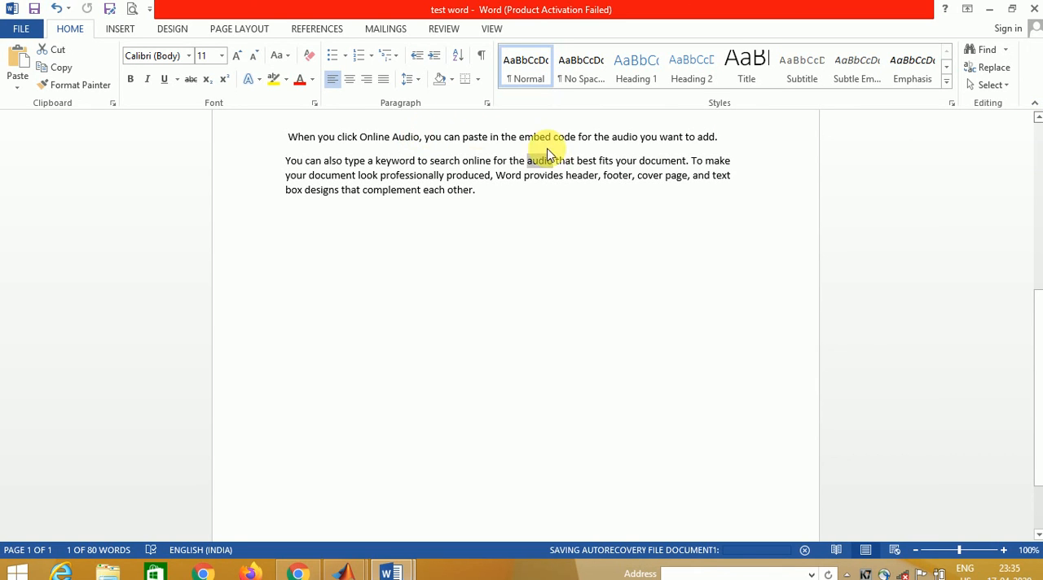
pyautogui.scroll(1, 570, 163)
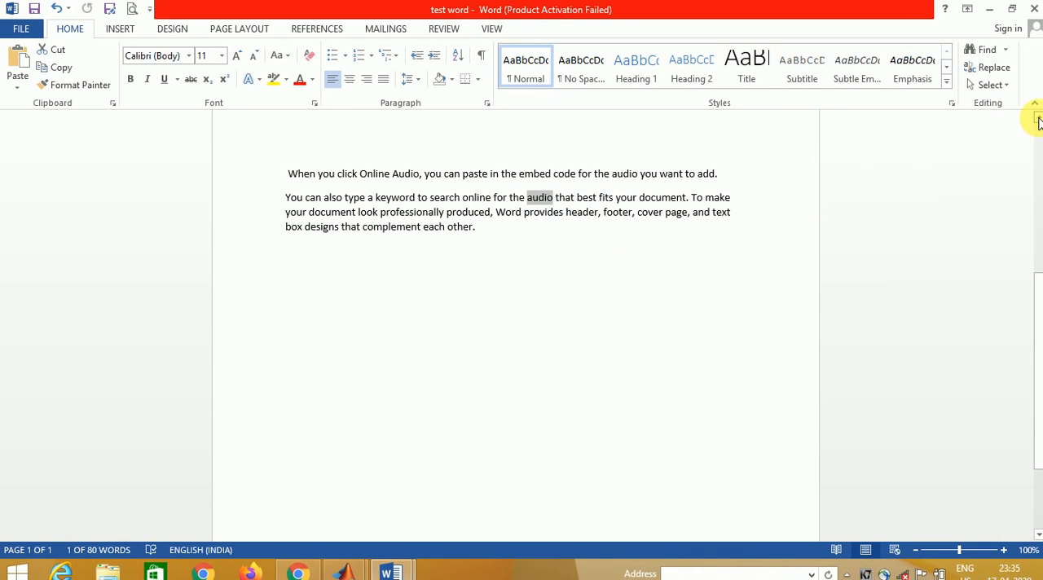
pyautogui.moveTo(1038, 122); pyautogui.dragTo(1038, 123)
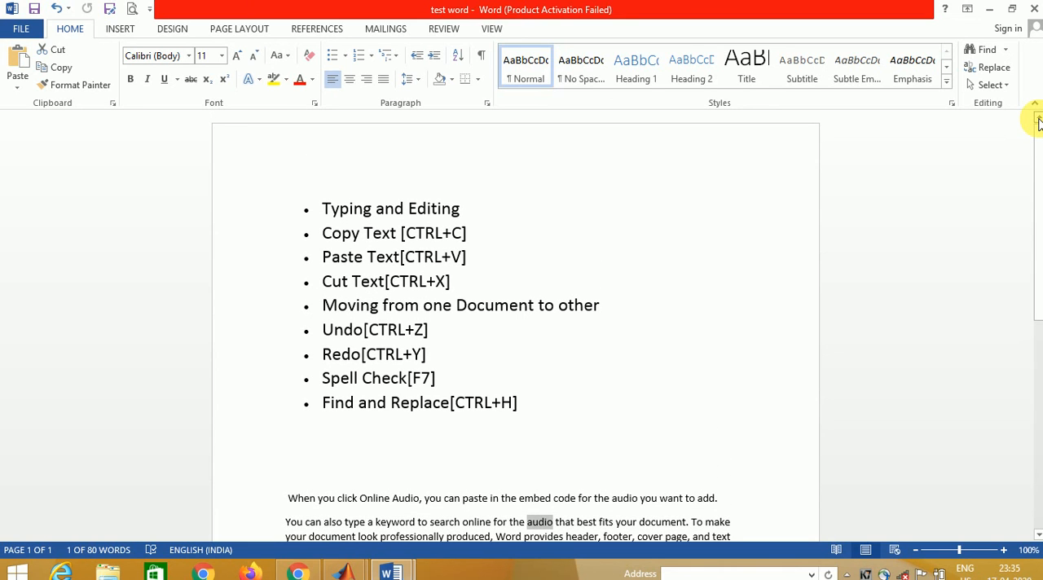